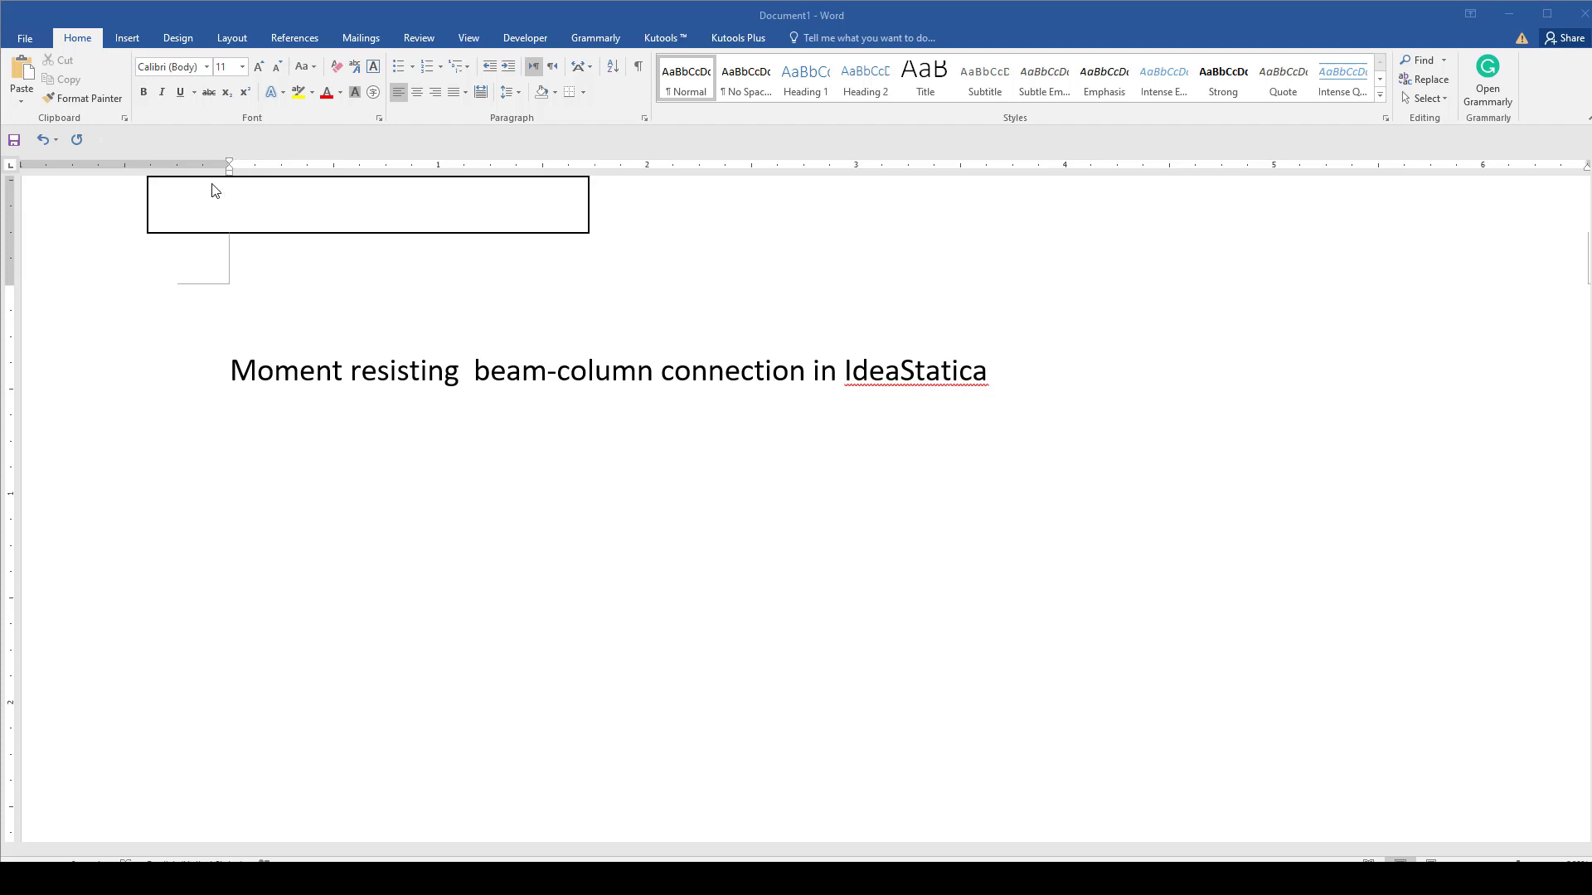
# - Delete the empty rectangle shape above the beam-column connection title in Word
pyautogui.press('Escape')
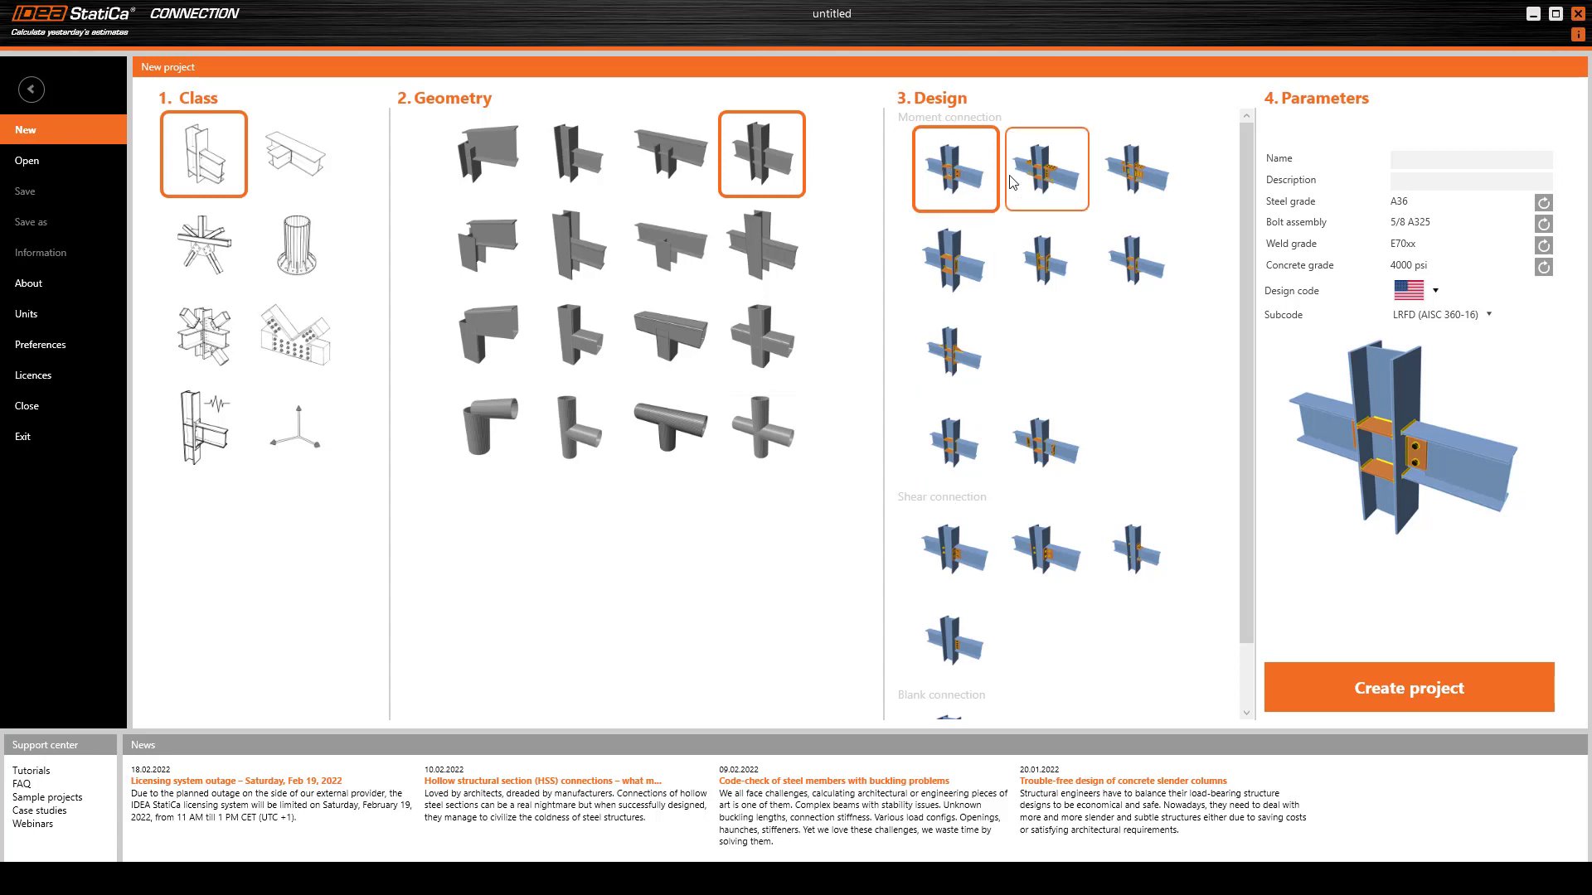
# - Compare the moment-connection design previews and choose the welded connection with column stiffeners
pyautogui.click(960, 288)
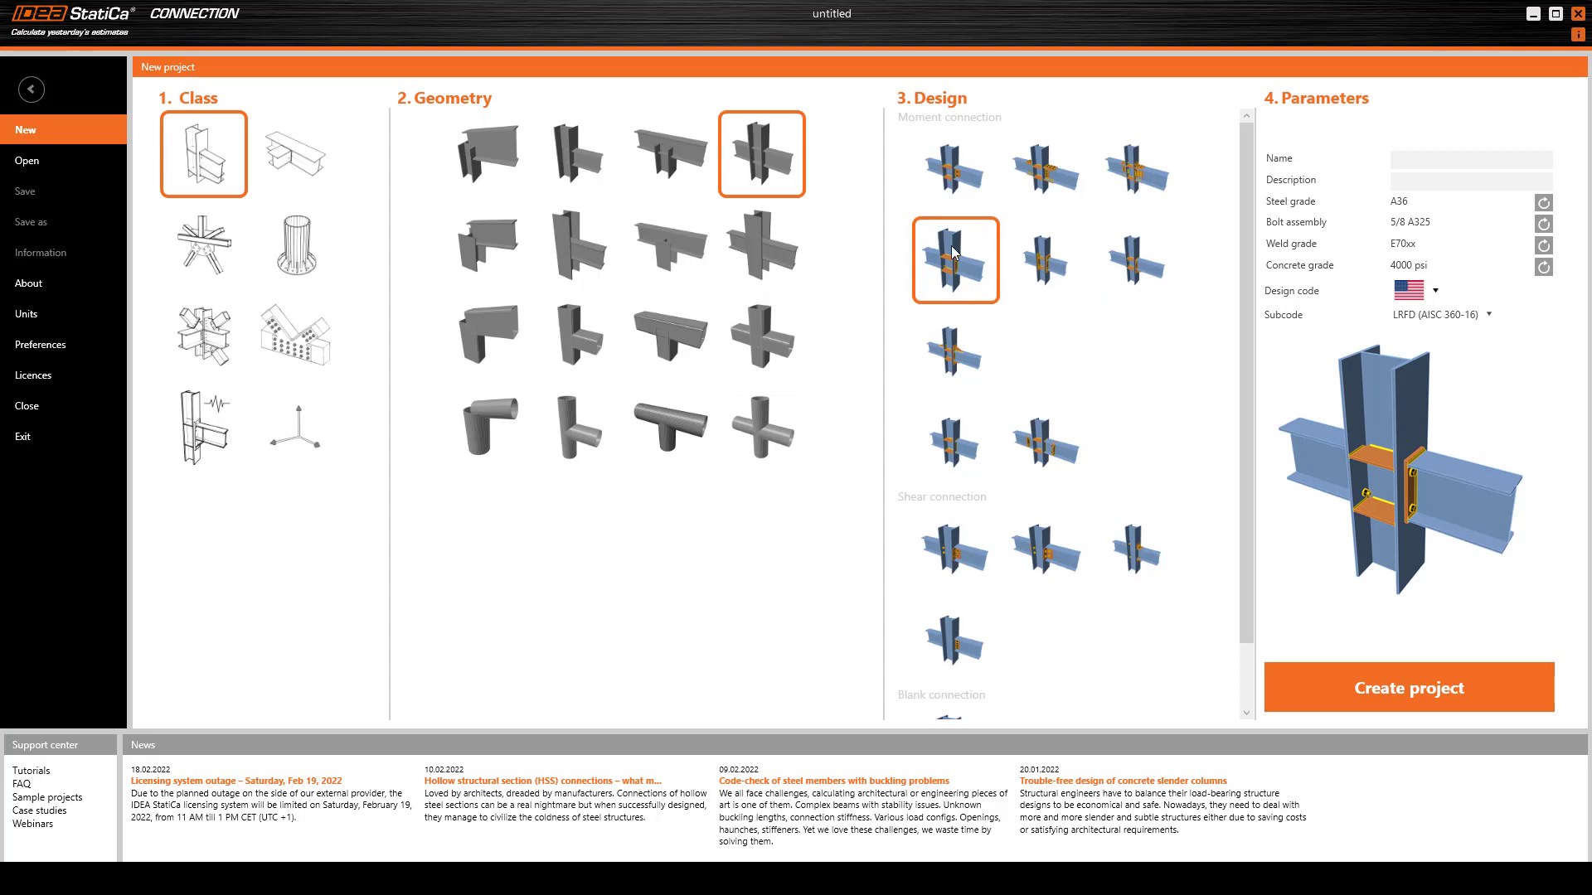
pyautogui.click(1028, 270)
pyautogui.click(960, 282)
pyautogui.click(1115, 267)
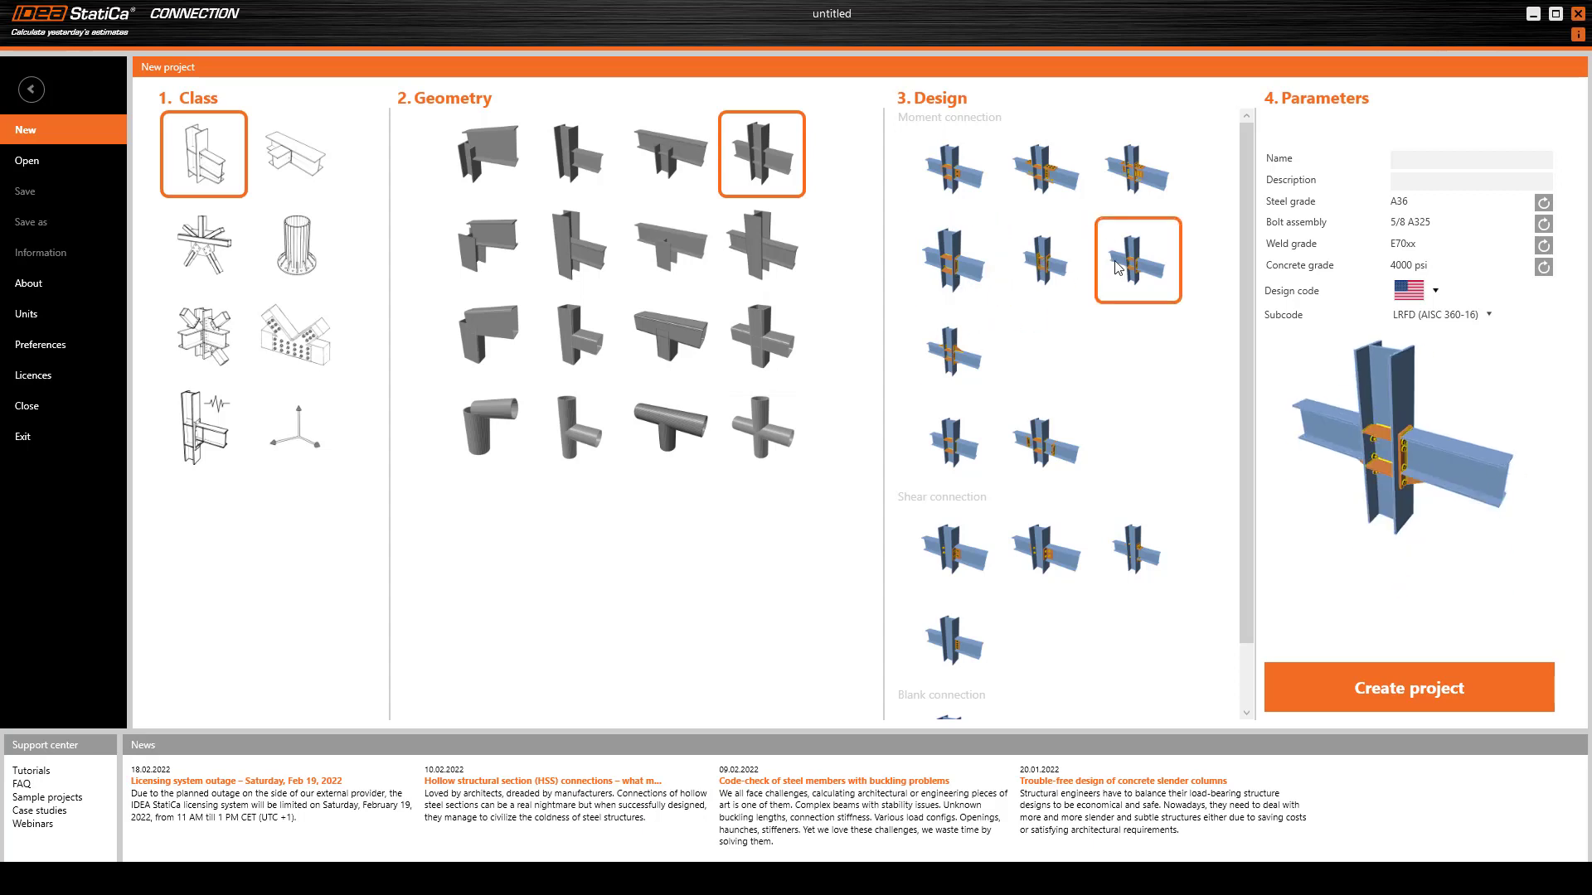
pyautogui.click(1110, 203)
pyautogui.click(987, 278)
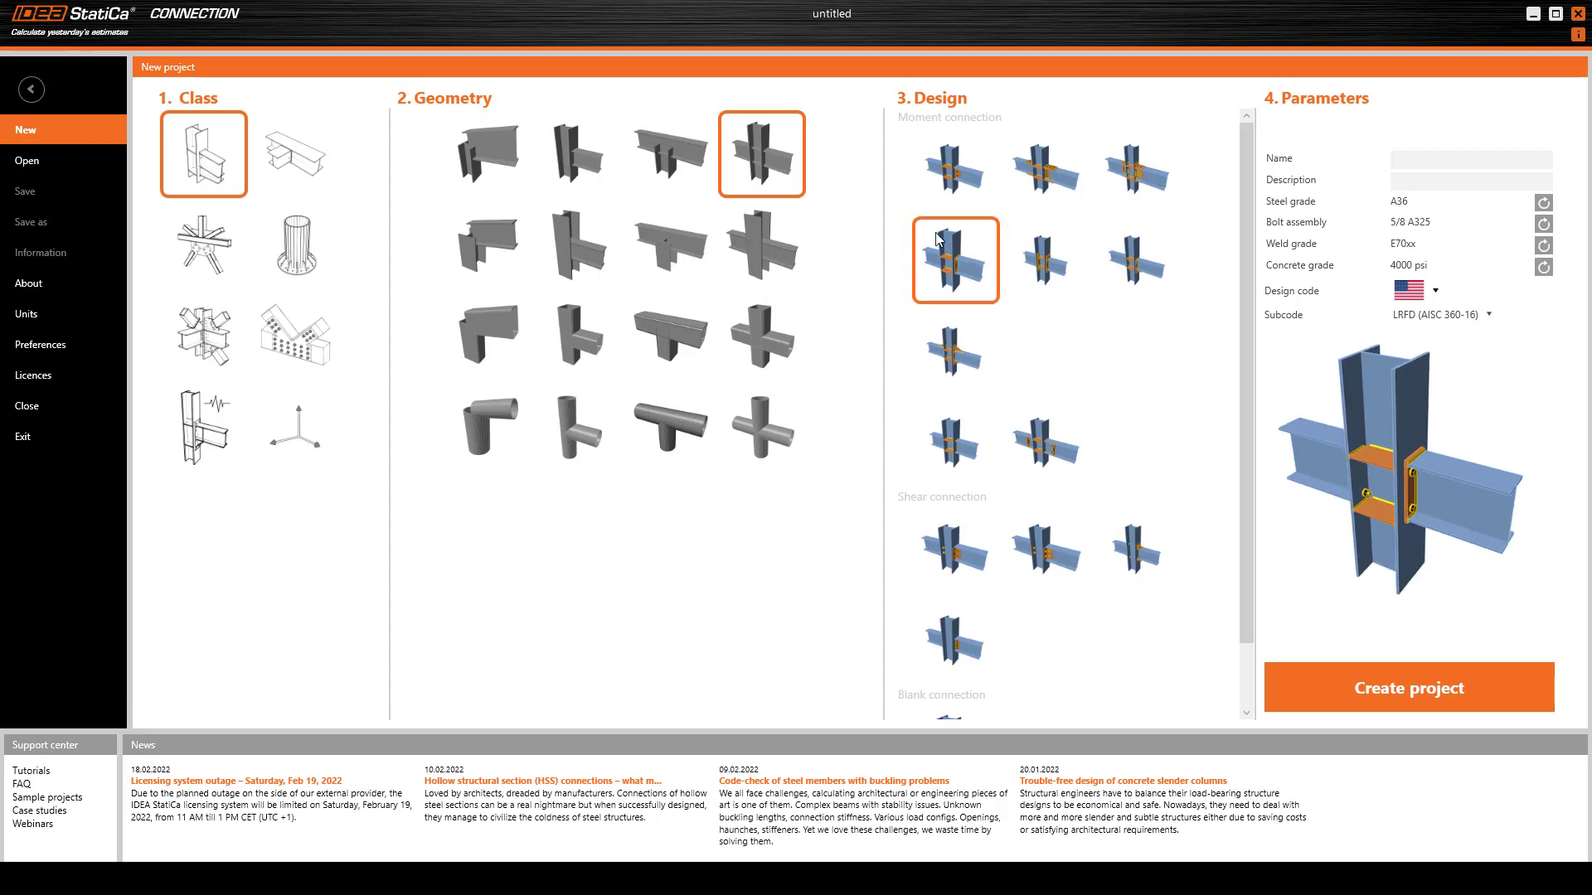
pyautogui.click(950, 439)
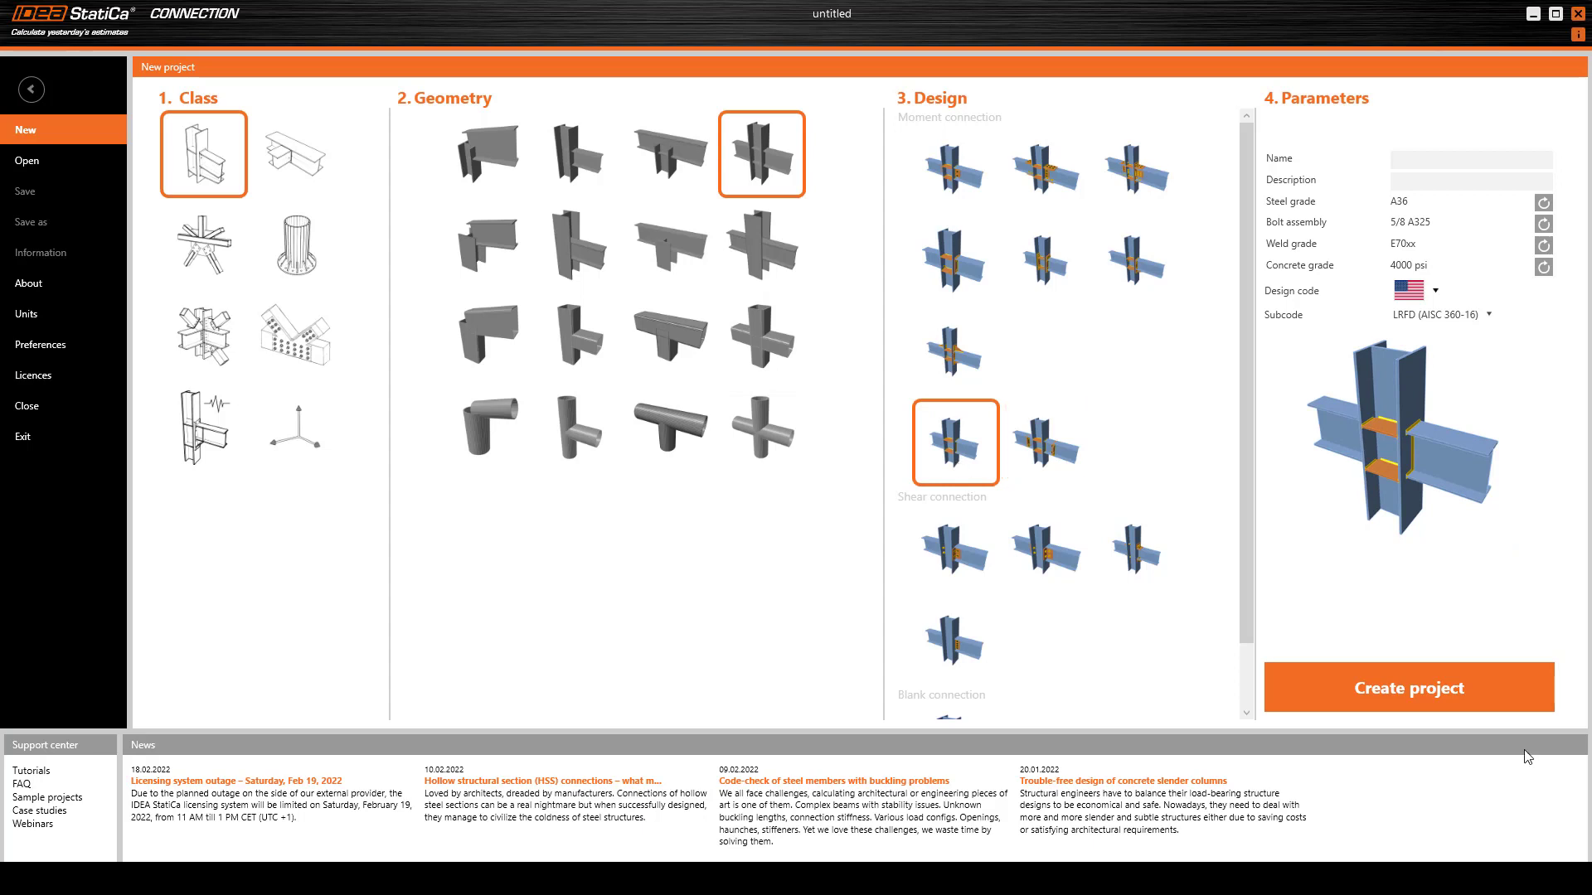
# - Create the project, then inspect the stiffened joint in 3D and in a flat front view
pyautogui.click(1410, 693)
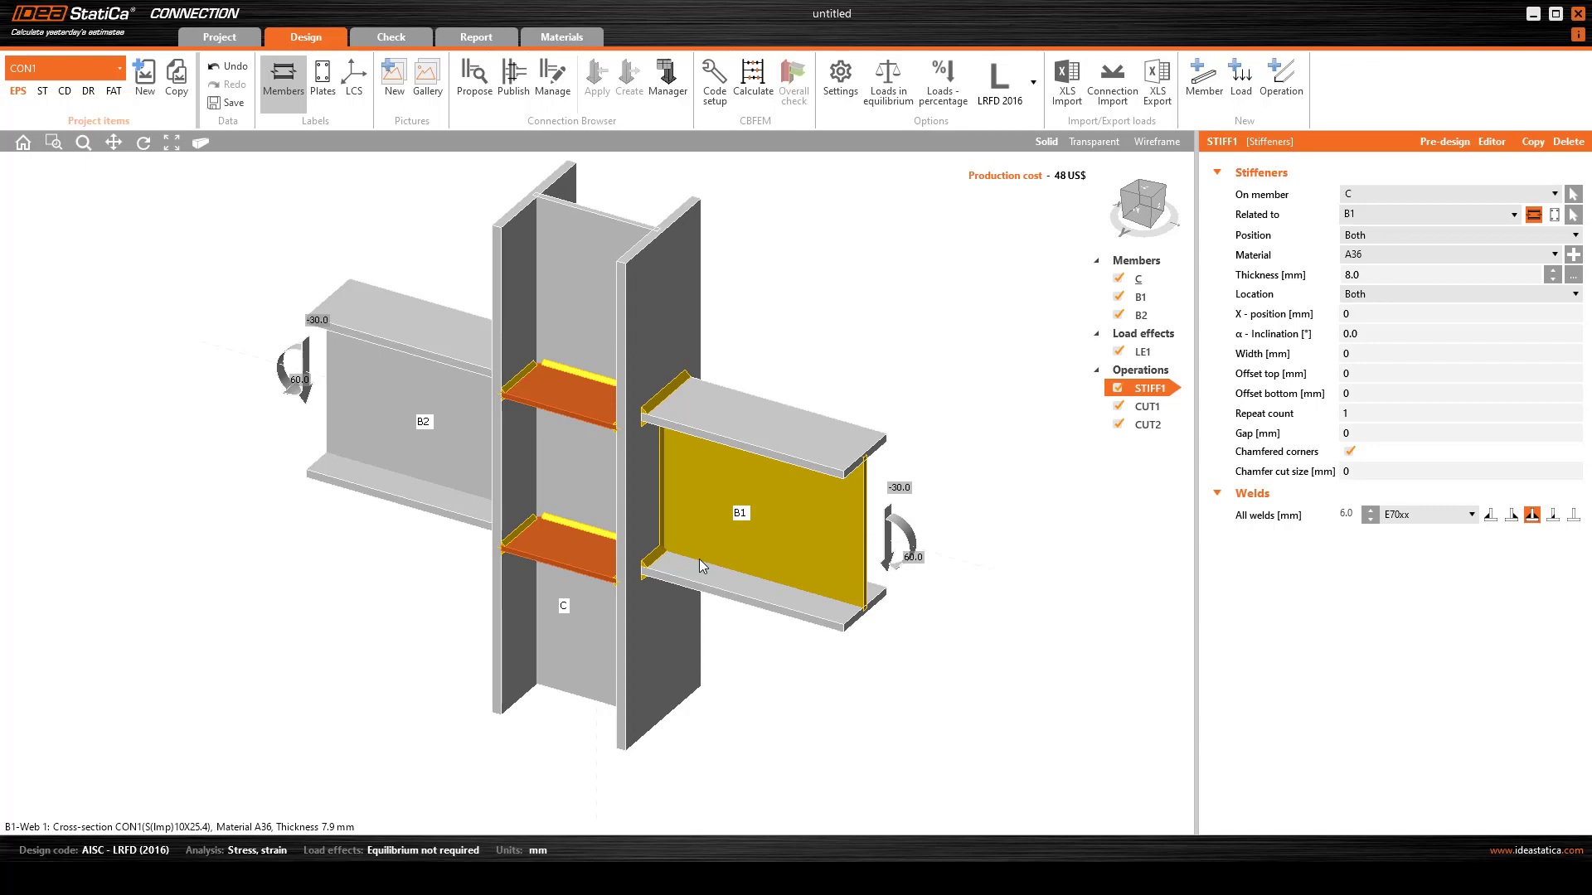
pyautogui.moveTo(701, 554); pyautogui.dragTo(682, 514, button='right')
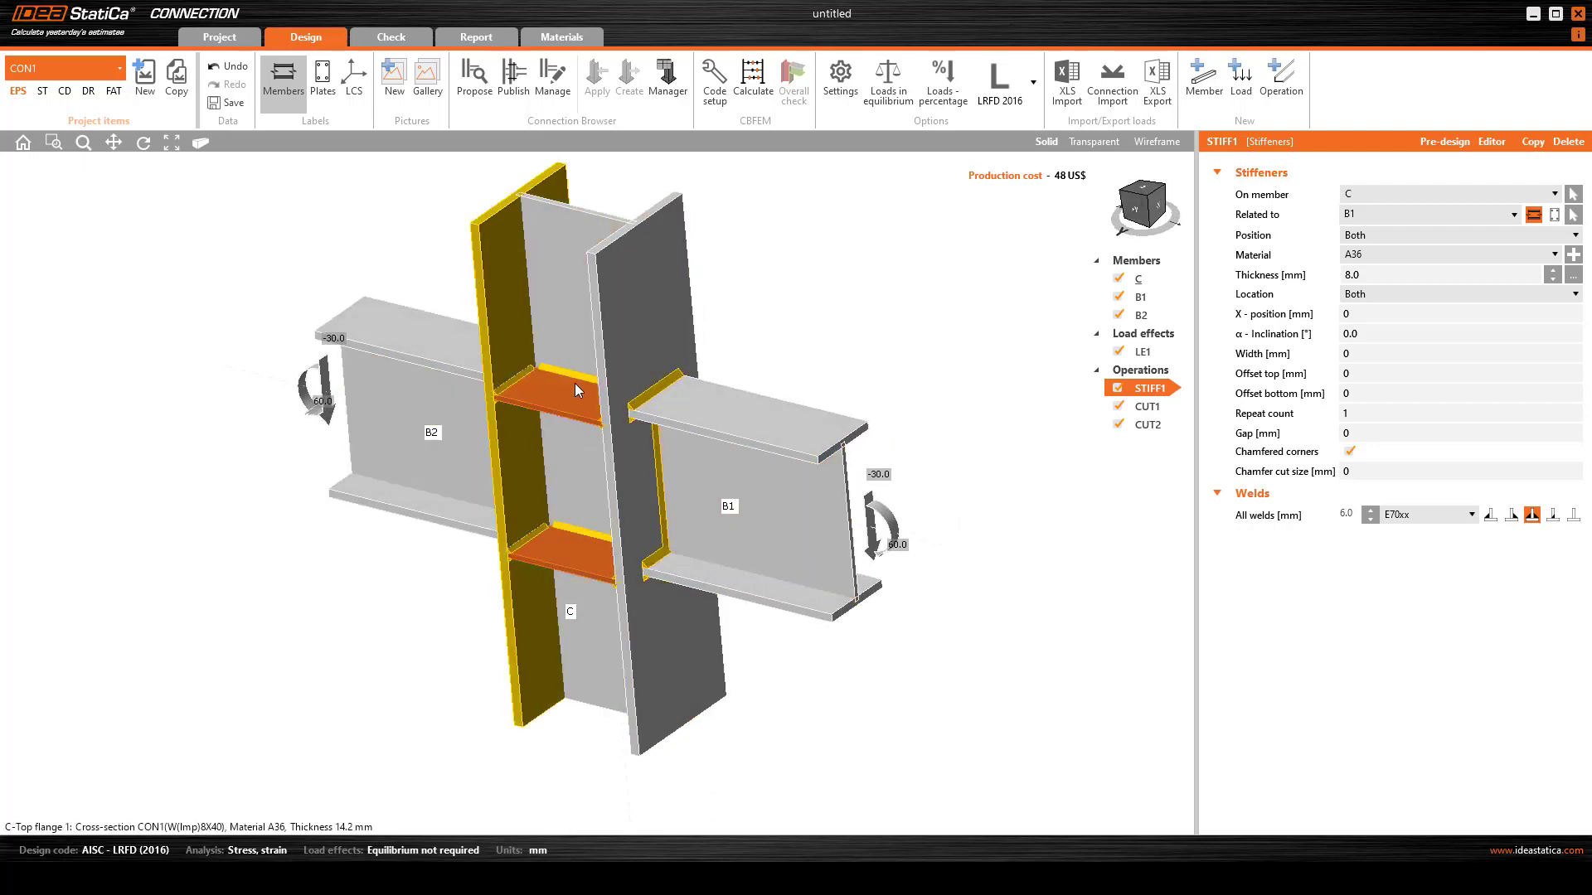
pyautogui.scroll(-3, 650, 490)
pyautogui.scroll(5, 679, 485)
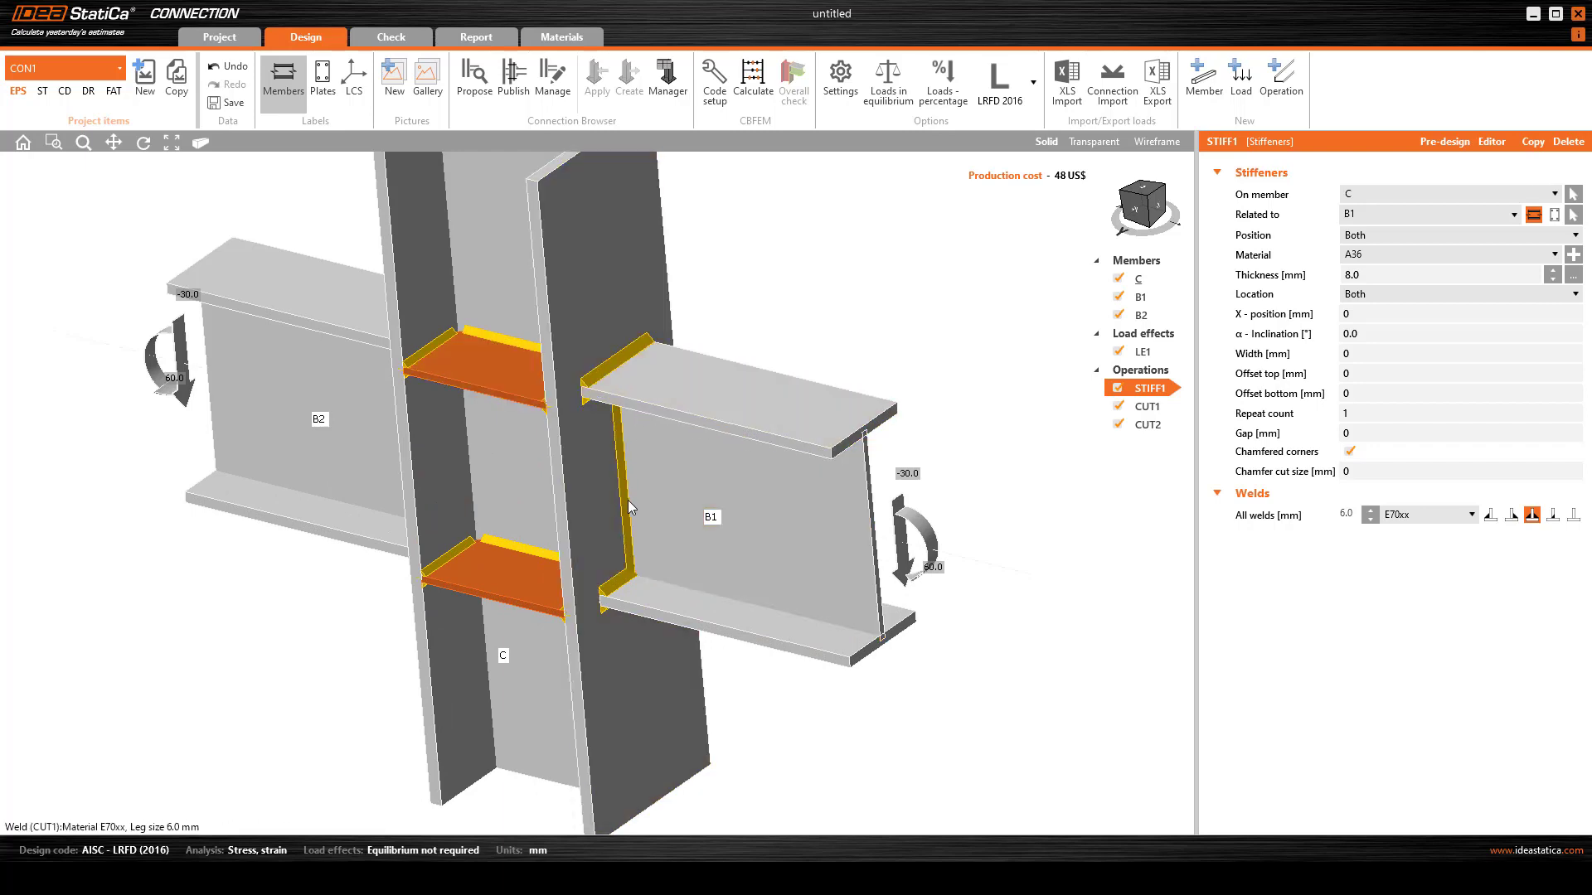
pyautogui.moveTo(611, 495); pyautogui.dragTo(630, 324, button='middle')
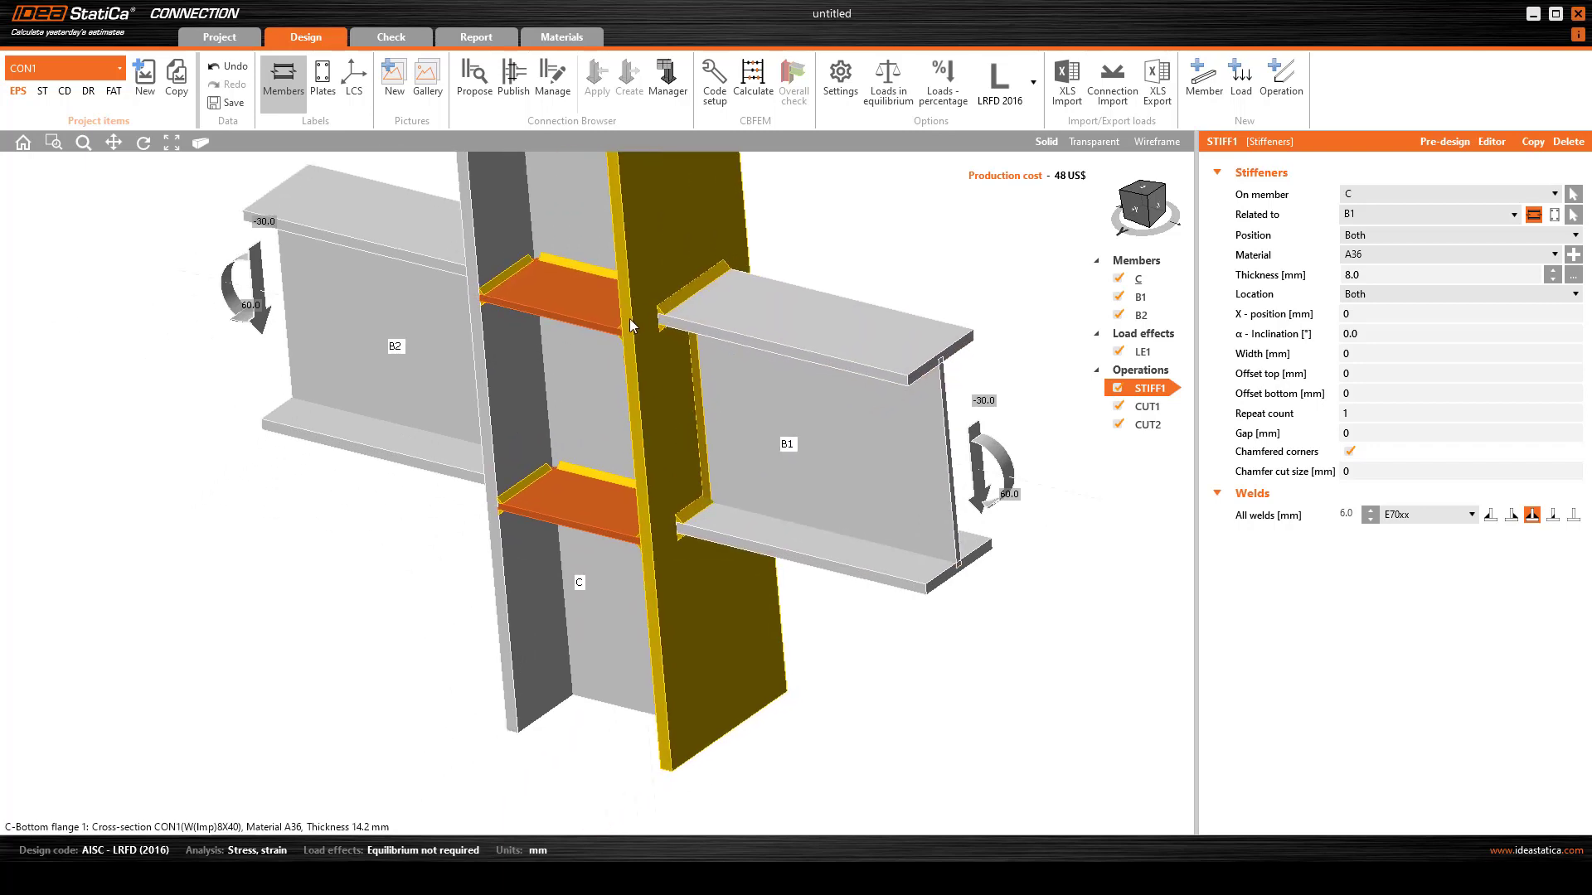
pyautogui.click(1143, 203)
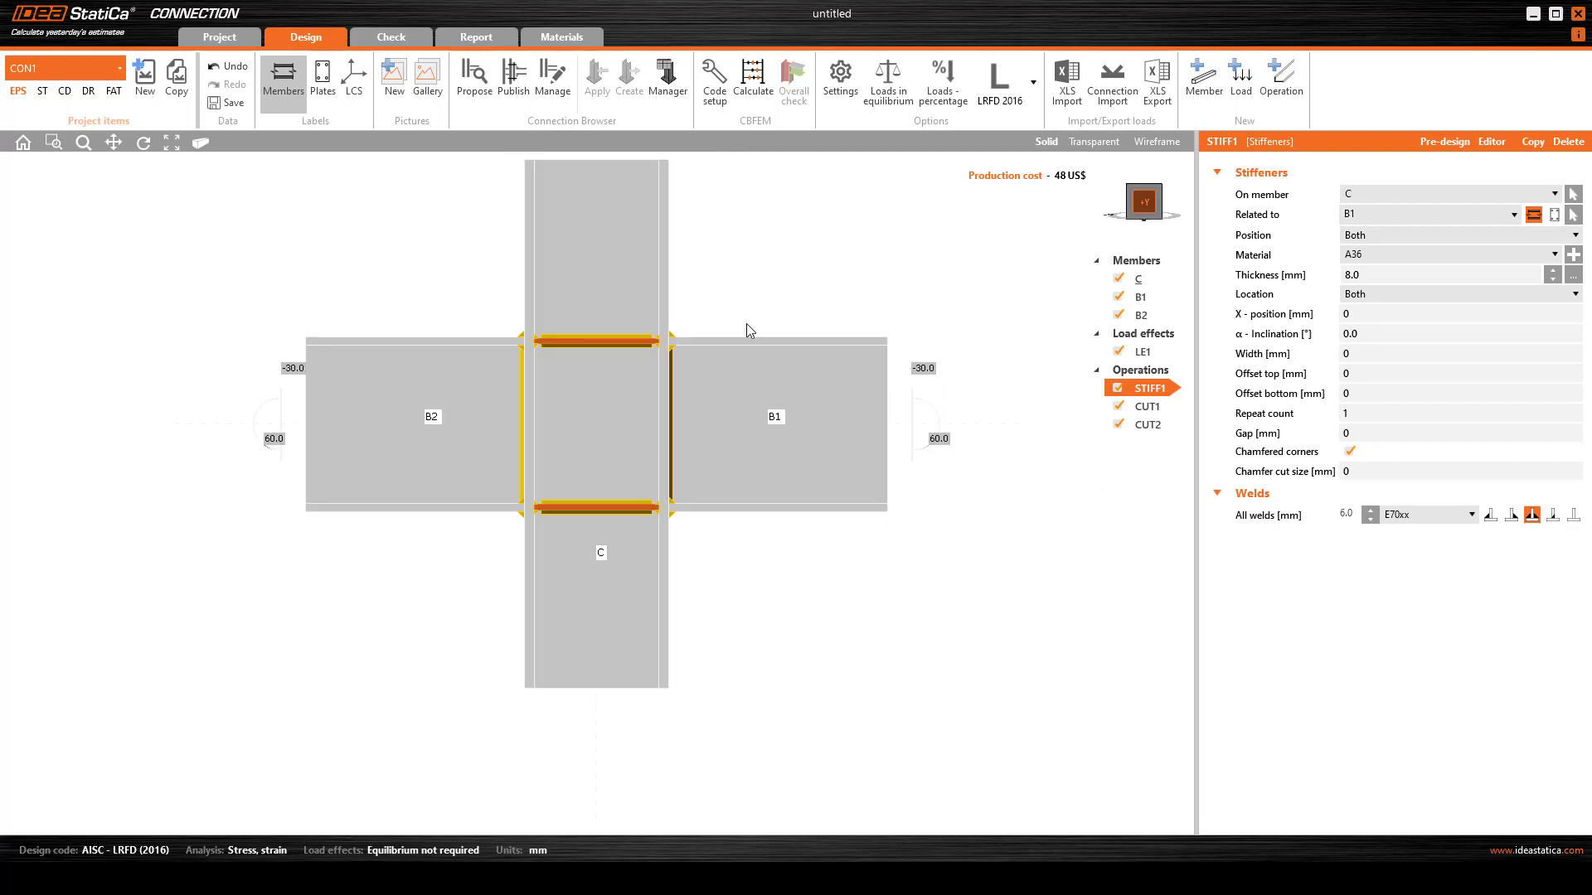
pyautogui.scroll(-3, 659, 362)
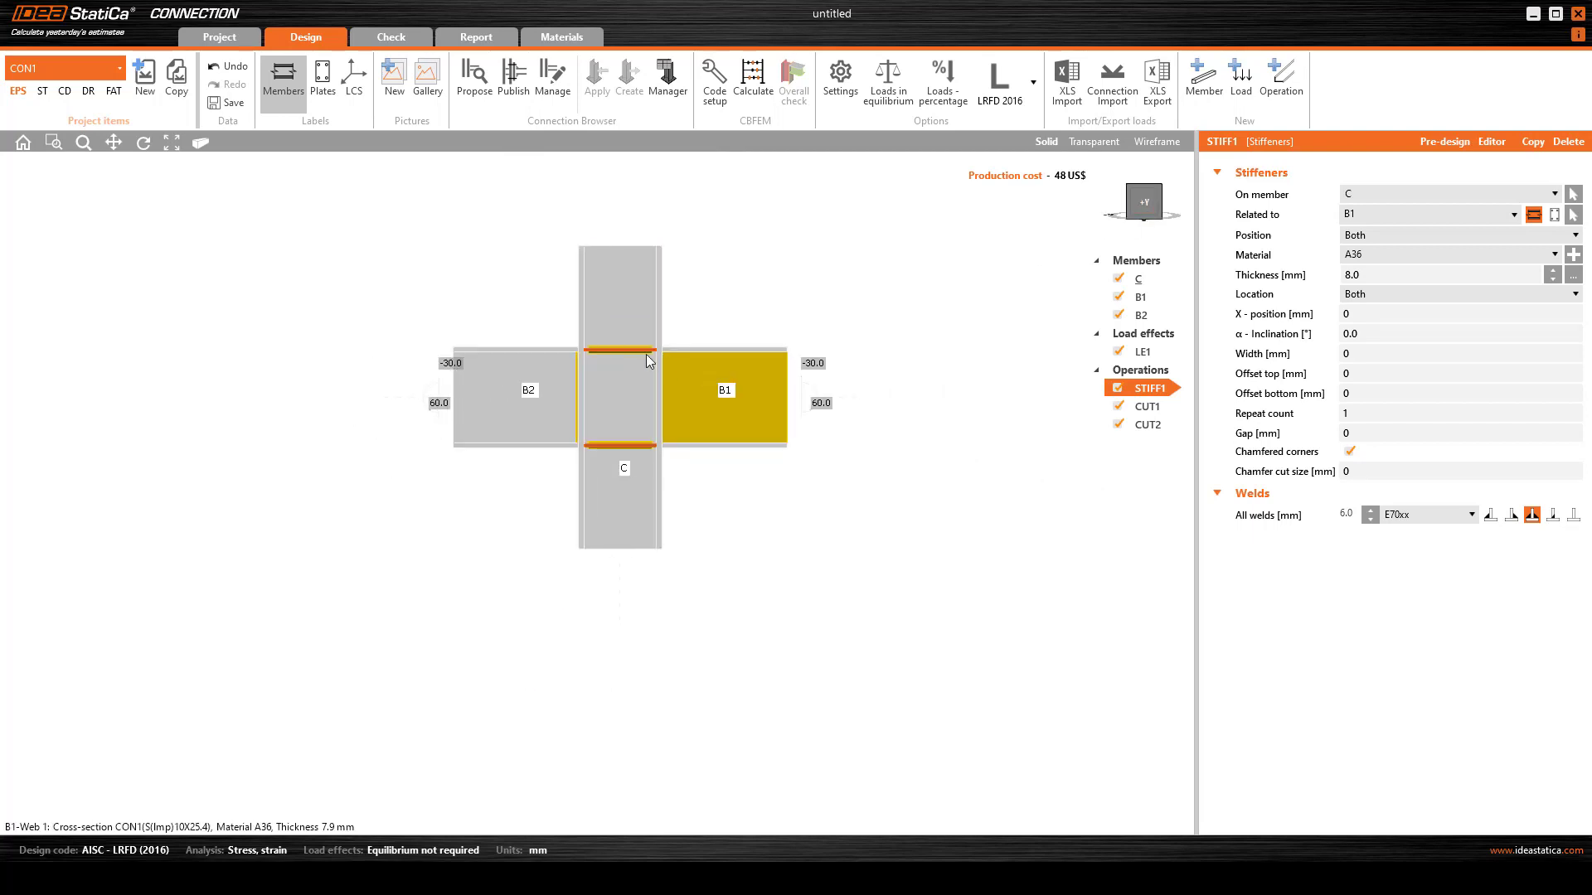
pyautogui.scroll(3, 647, 357)
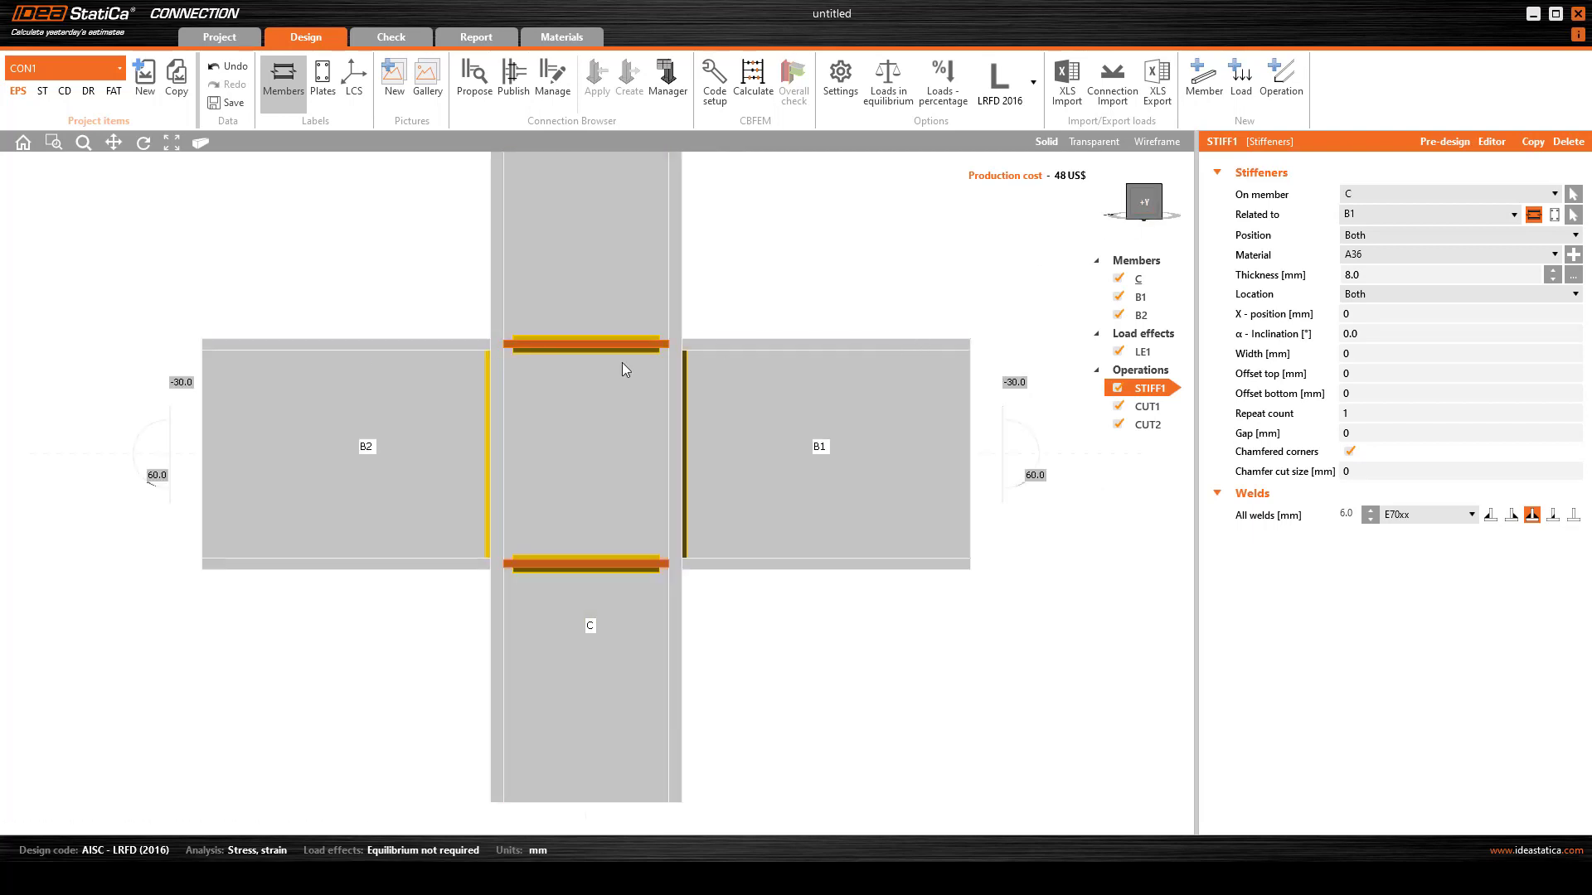
pyautogui.moveTo(829, 518); pyautogui.dragTo(853, 372, button='right')
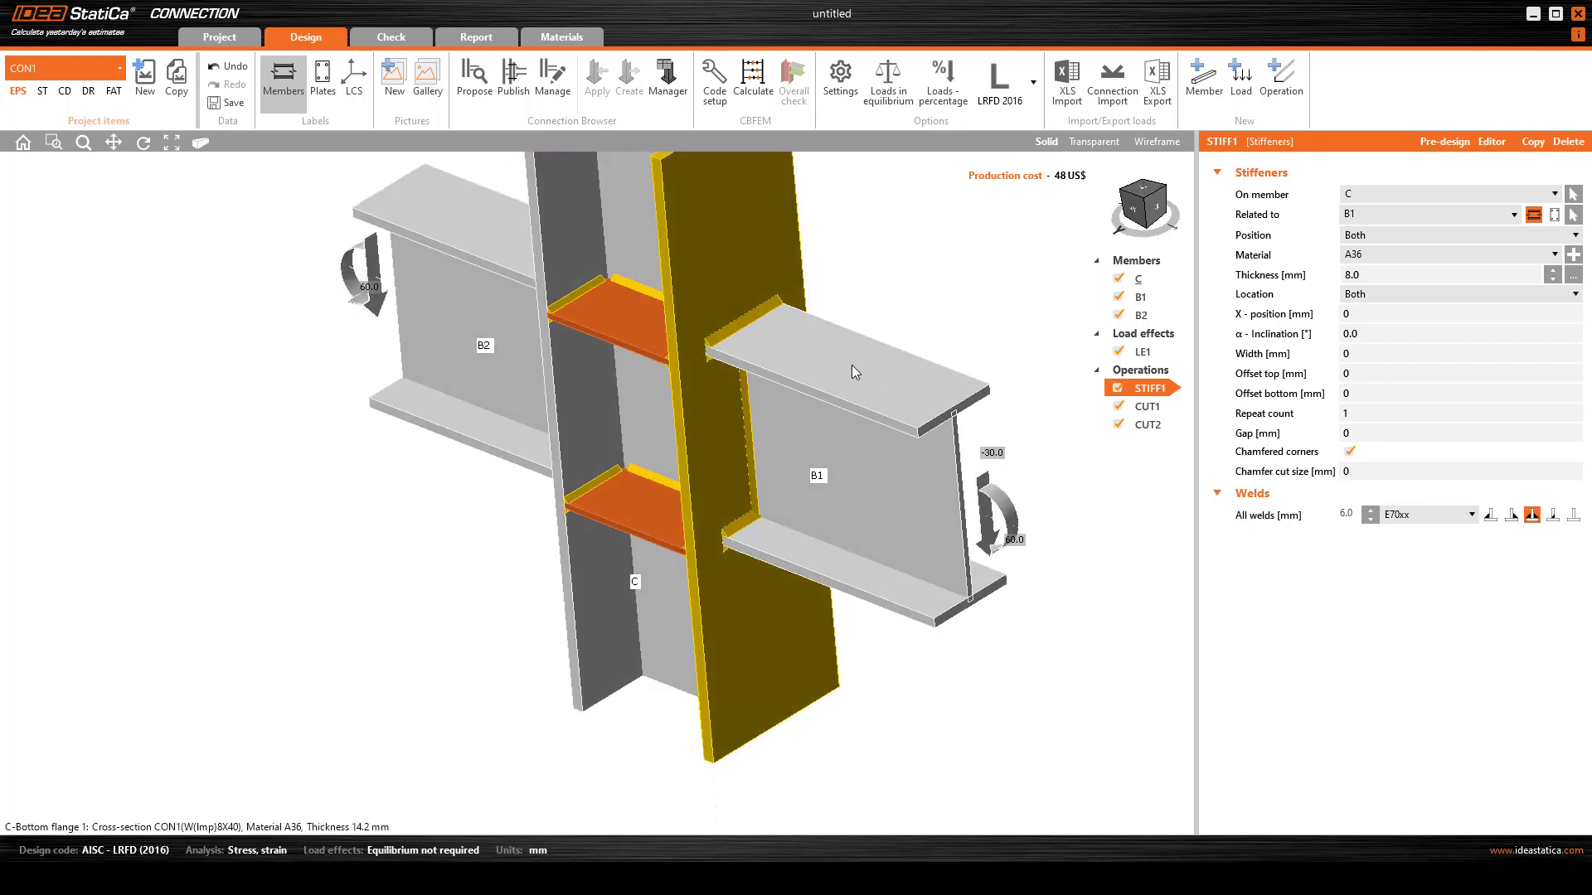
# - Review members B1, B2 and column C, then show LE1's −30.0 kN Vz and 60.0 kNm My loads
pyautogui.click(1134, 296)
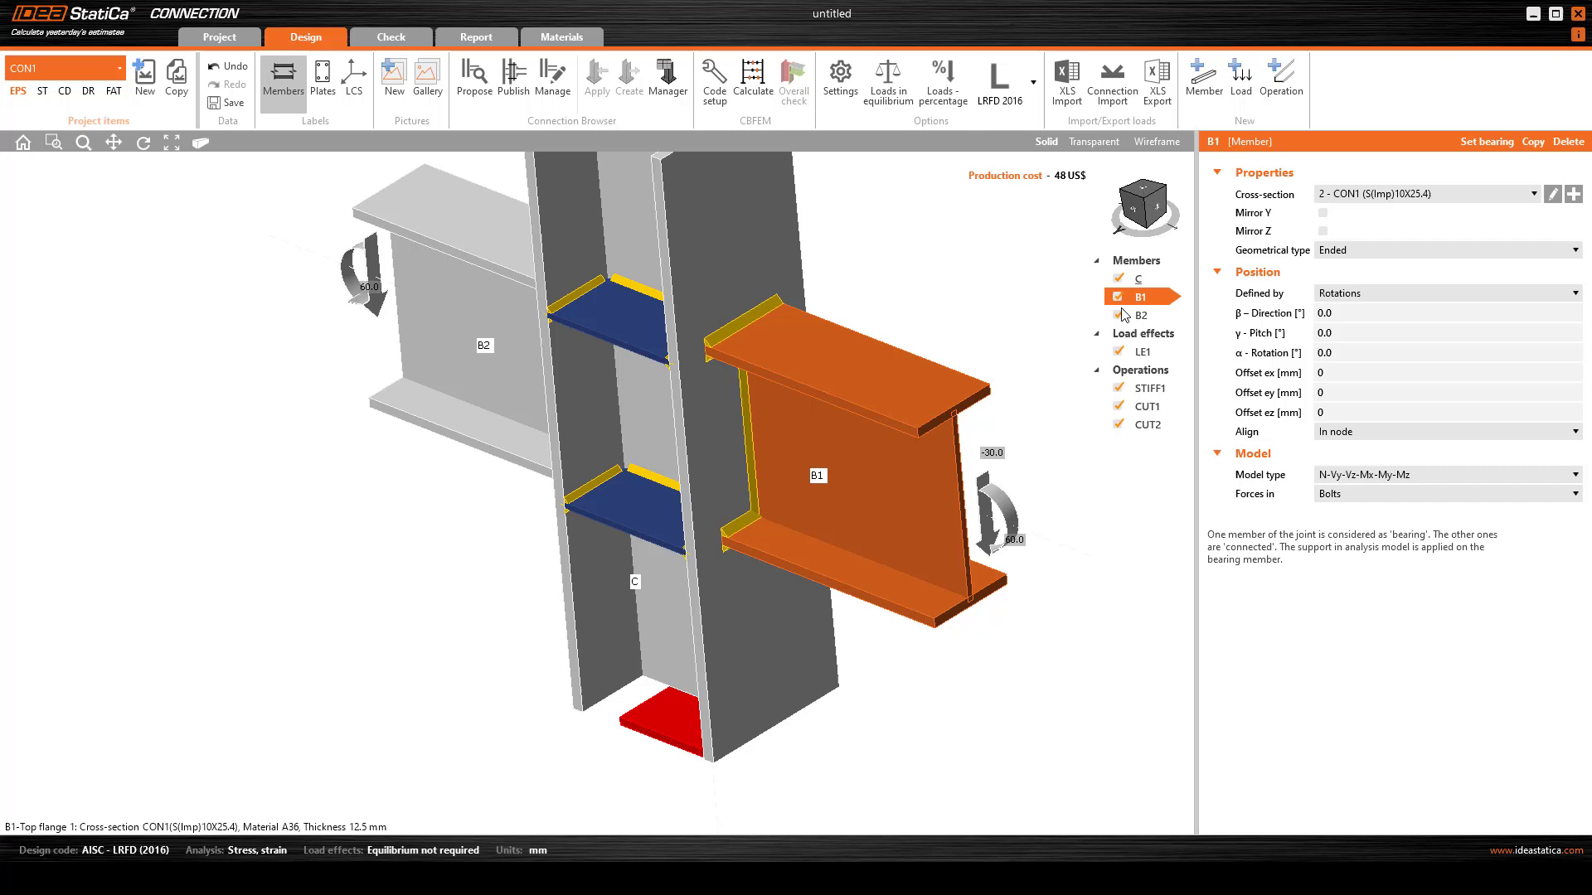
pyautogui.click(476, 260)
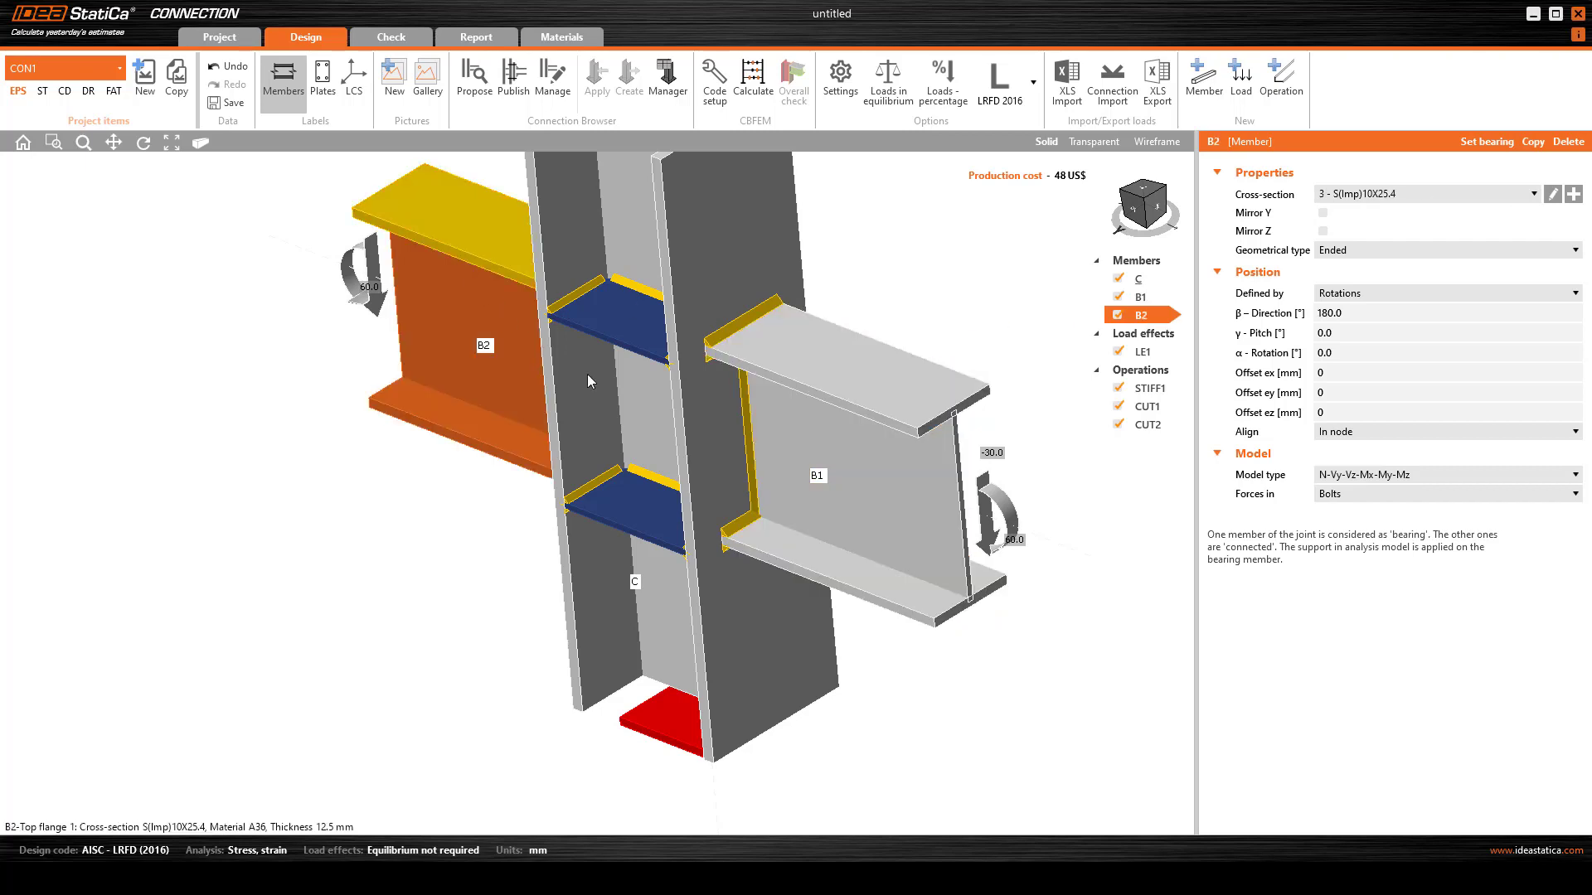
pyautogui.click(730, 332)
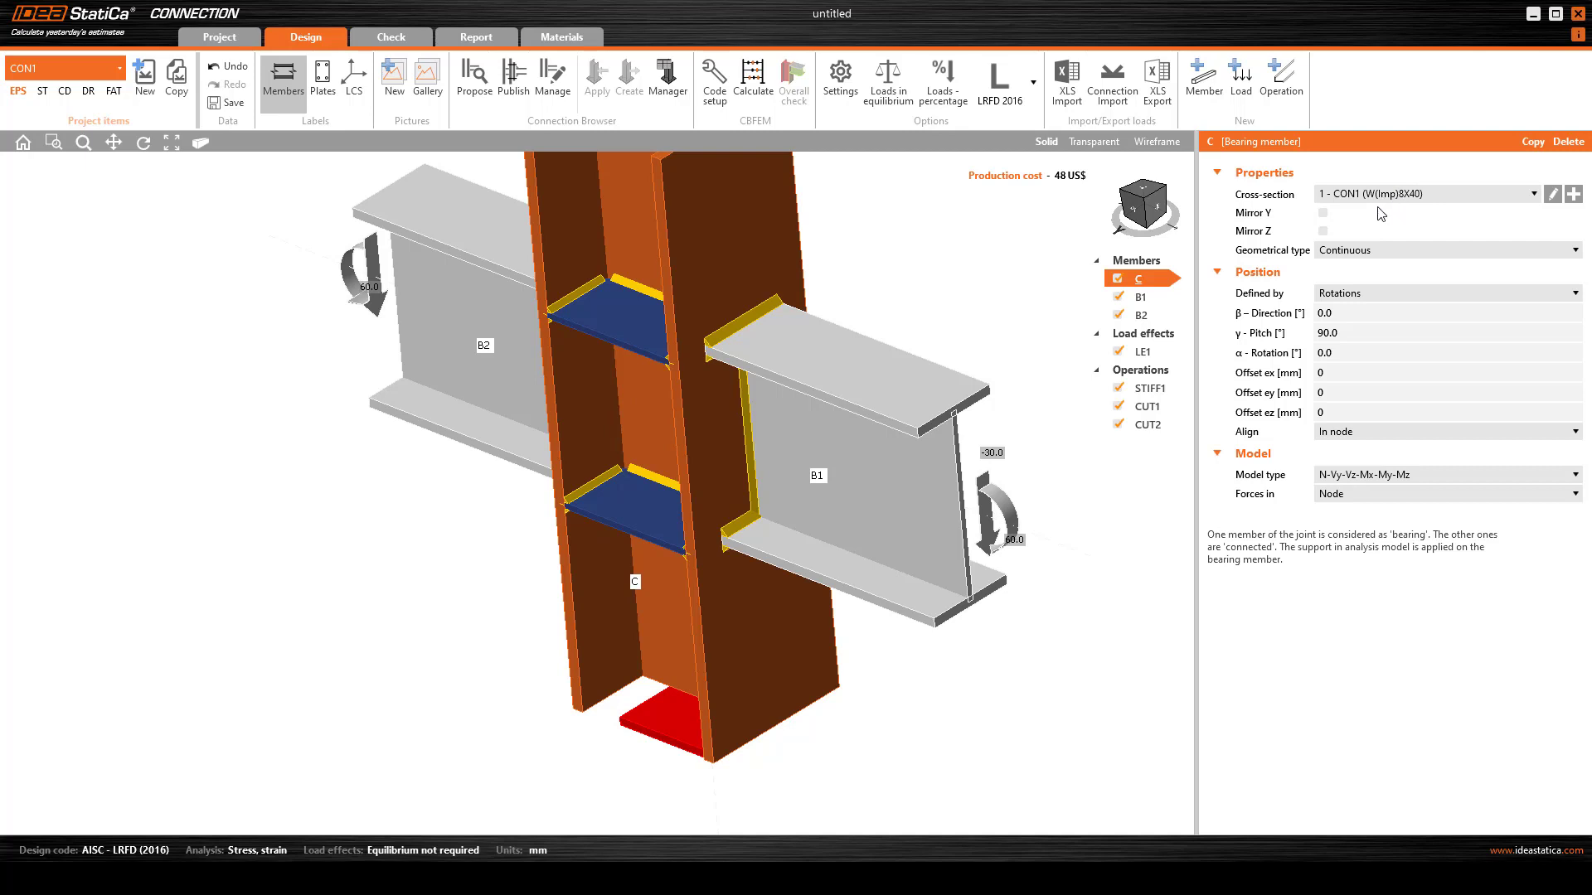
pyautogui.click(1146, 350)
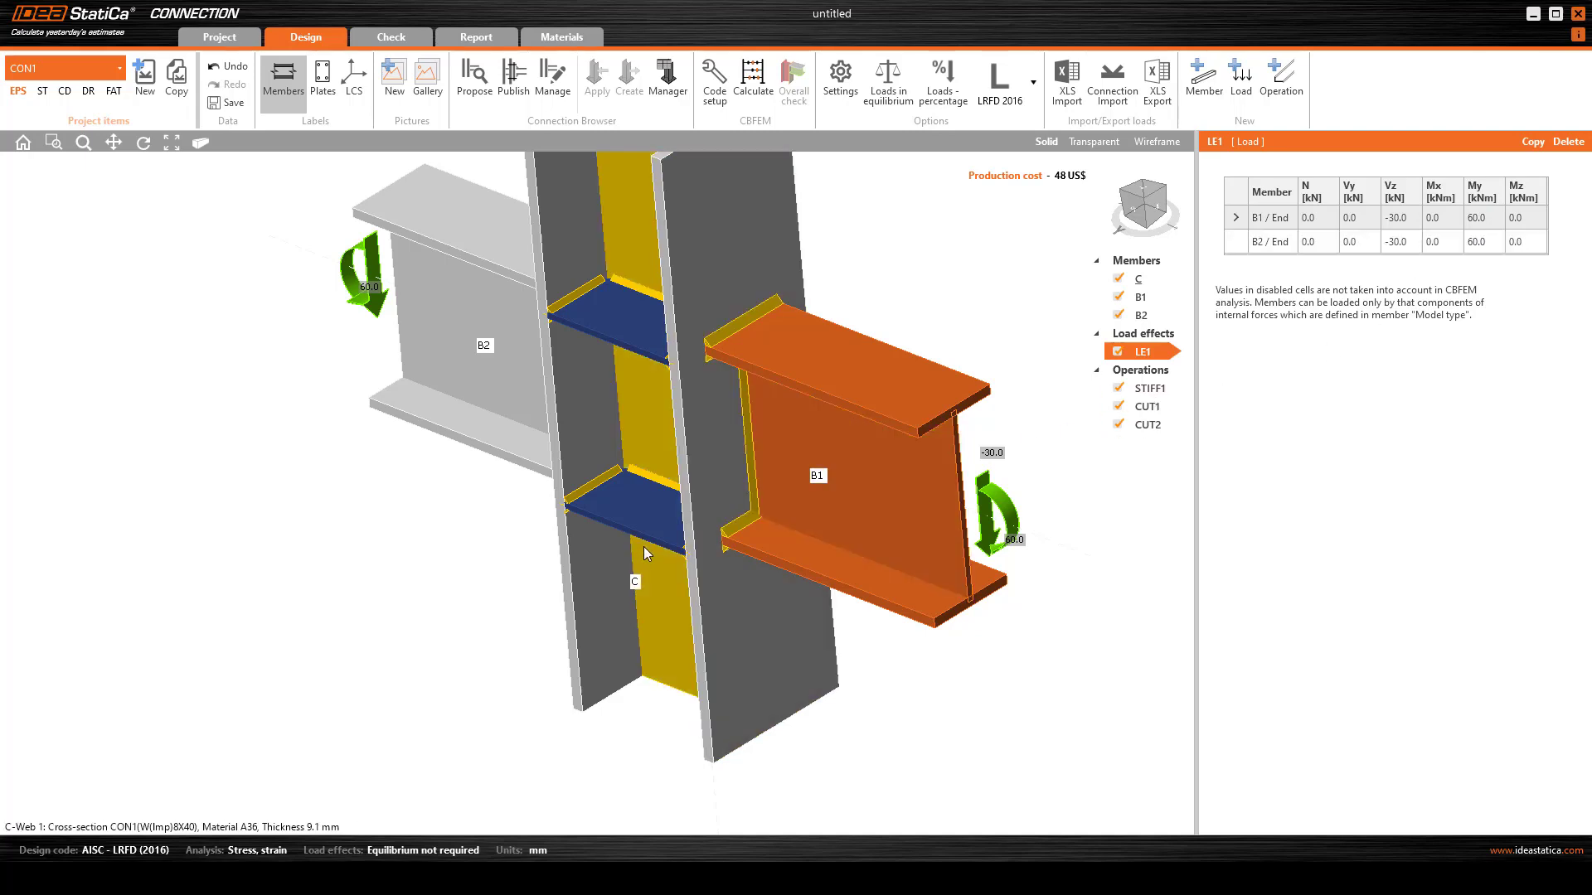
pyautogui.moveTo(620, 550); pyautogui.dragTo(624, 553, button='right')
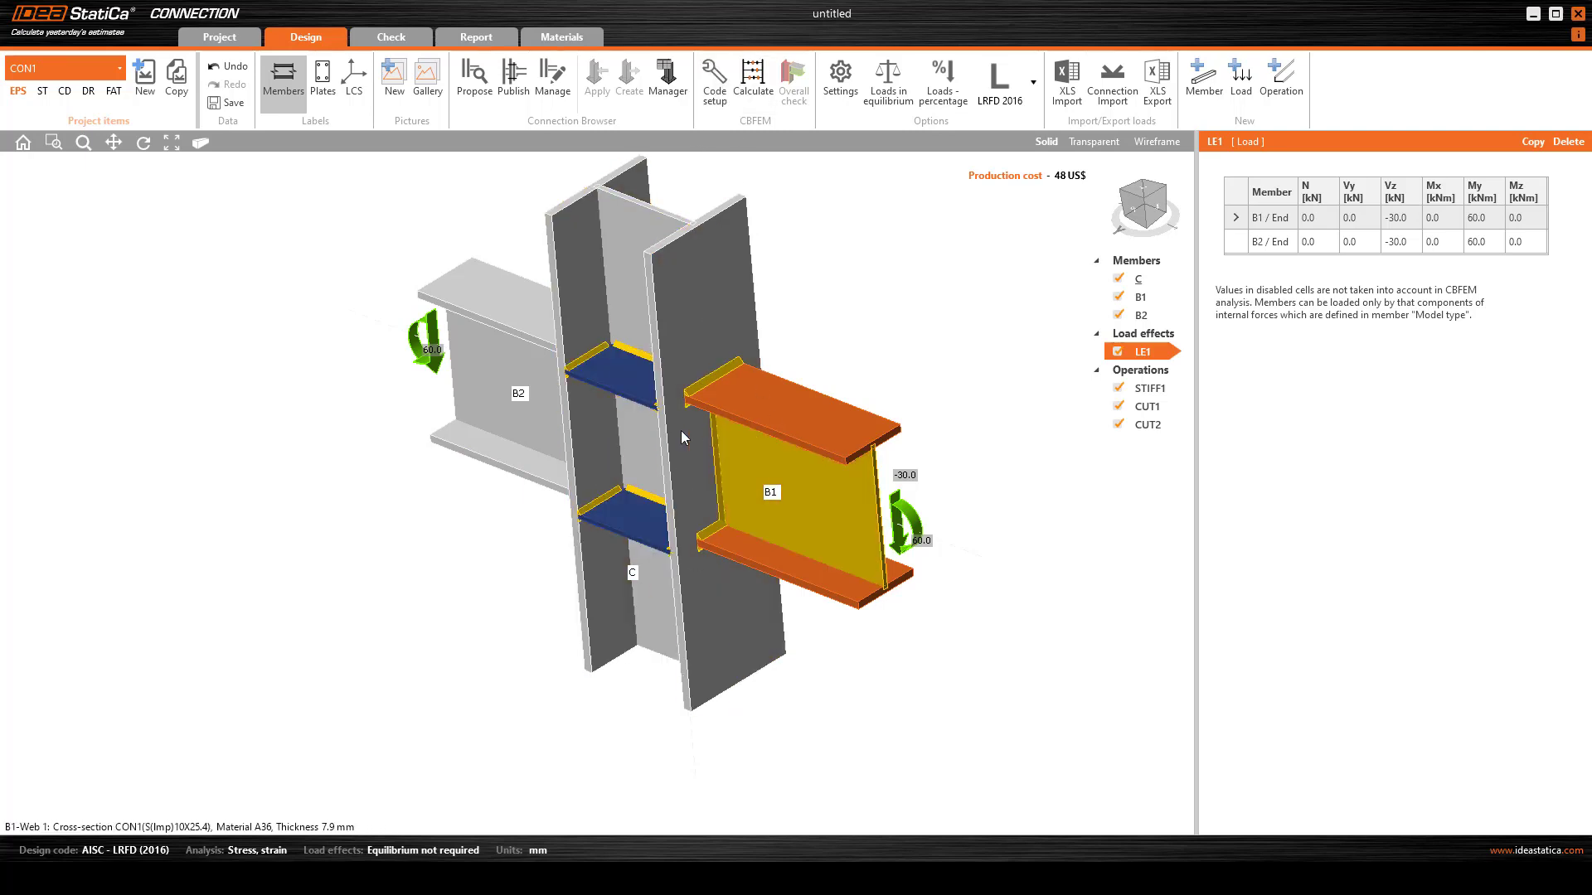
# - Open CUT1's 9.0/6.0 mm E70xx welds and run the CBFEM calculation, which passes with welds at 56.2%
pyautogui.click(711, 375)
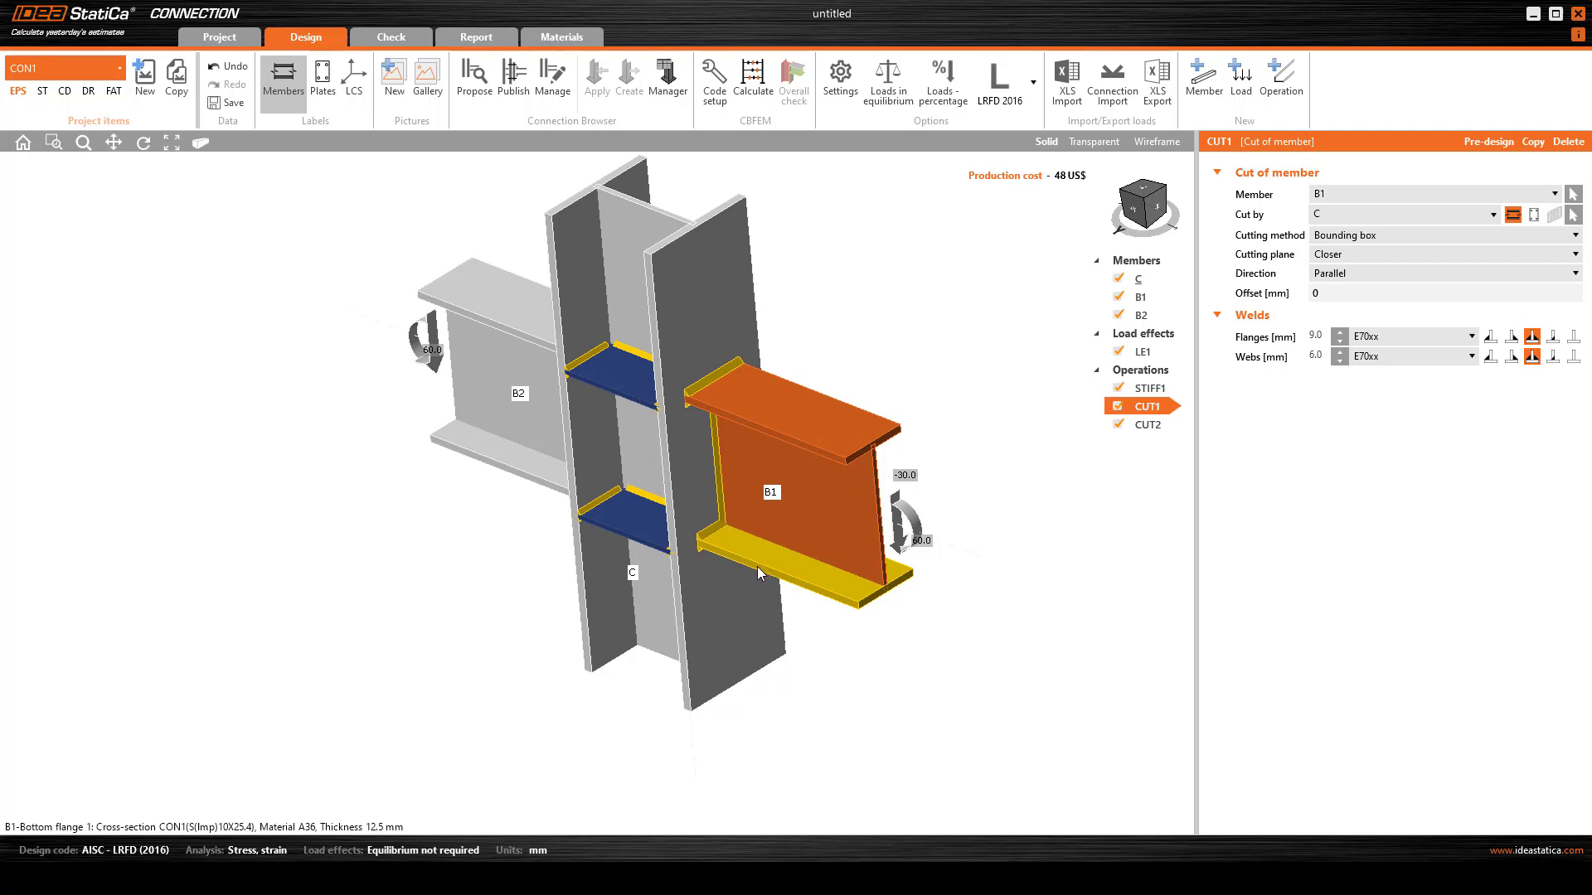
pyautogui.click(755, 85)
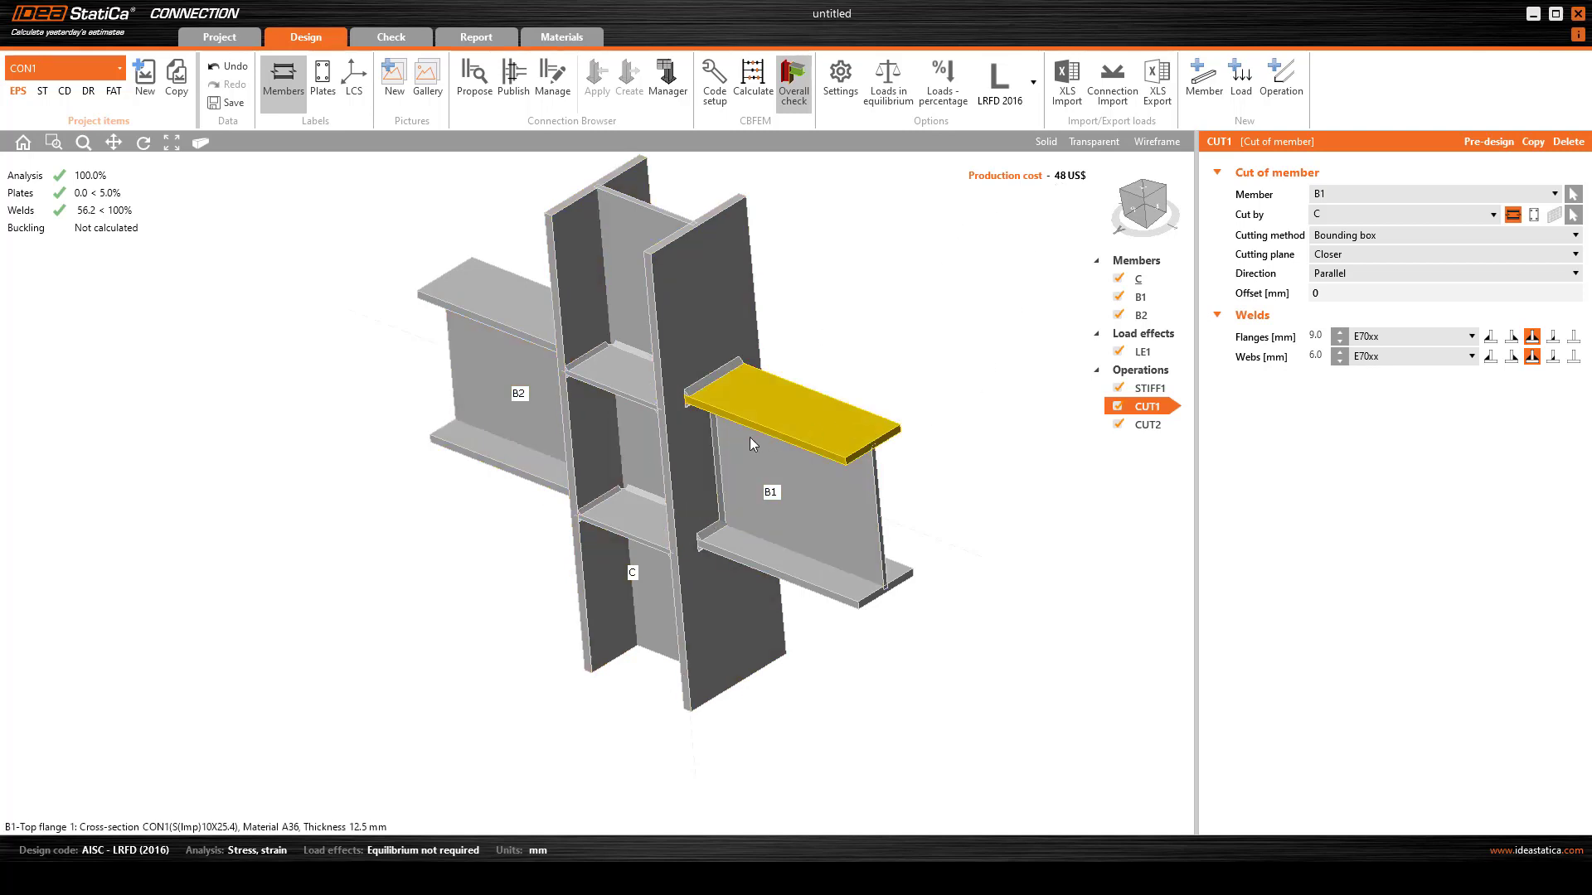
# - Reduce CUT2's welds to 6.0 mm on the flanges and 4.0 mm on the webs
pyautogui.click(1315, 337)
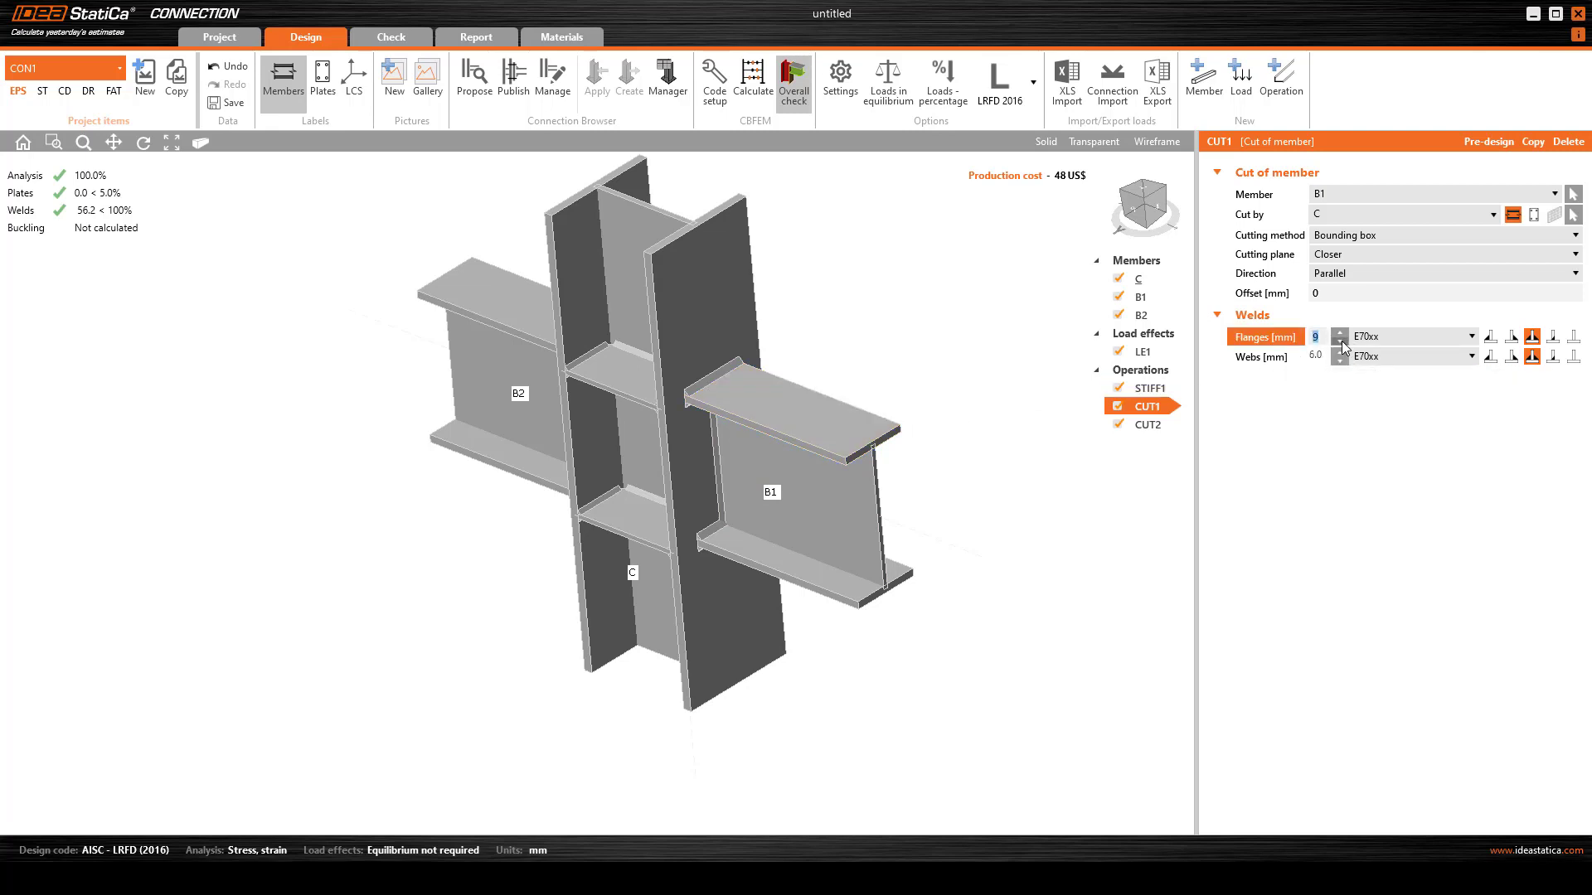
pyautogui.click(1340, 341)
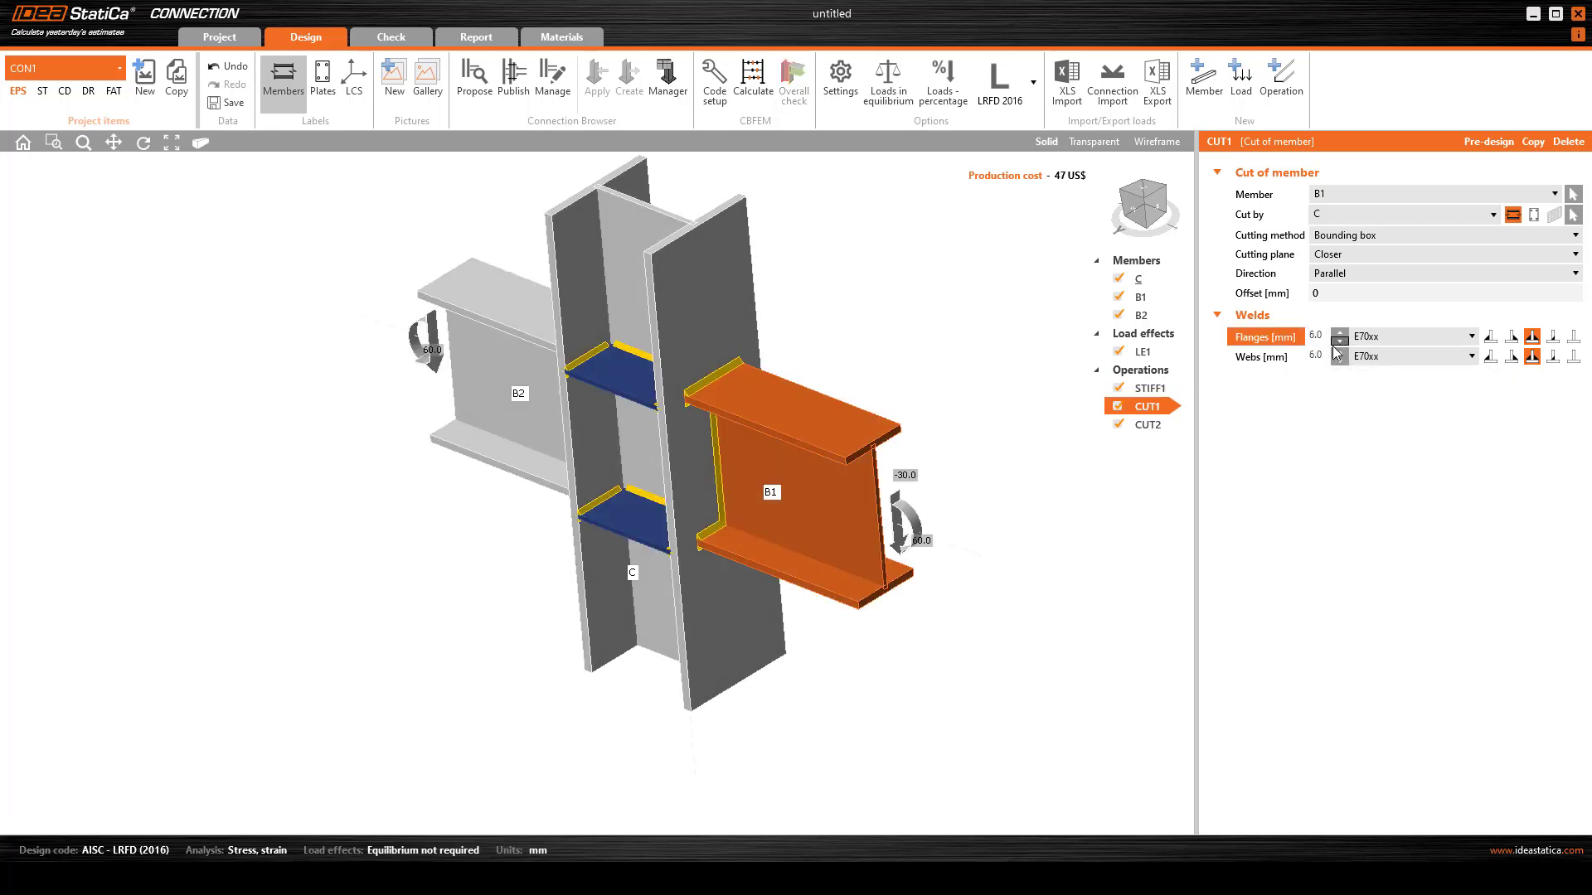
pyautogui.click(1339, 362)
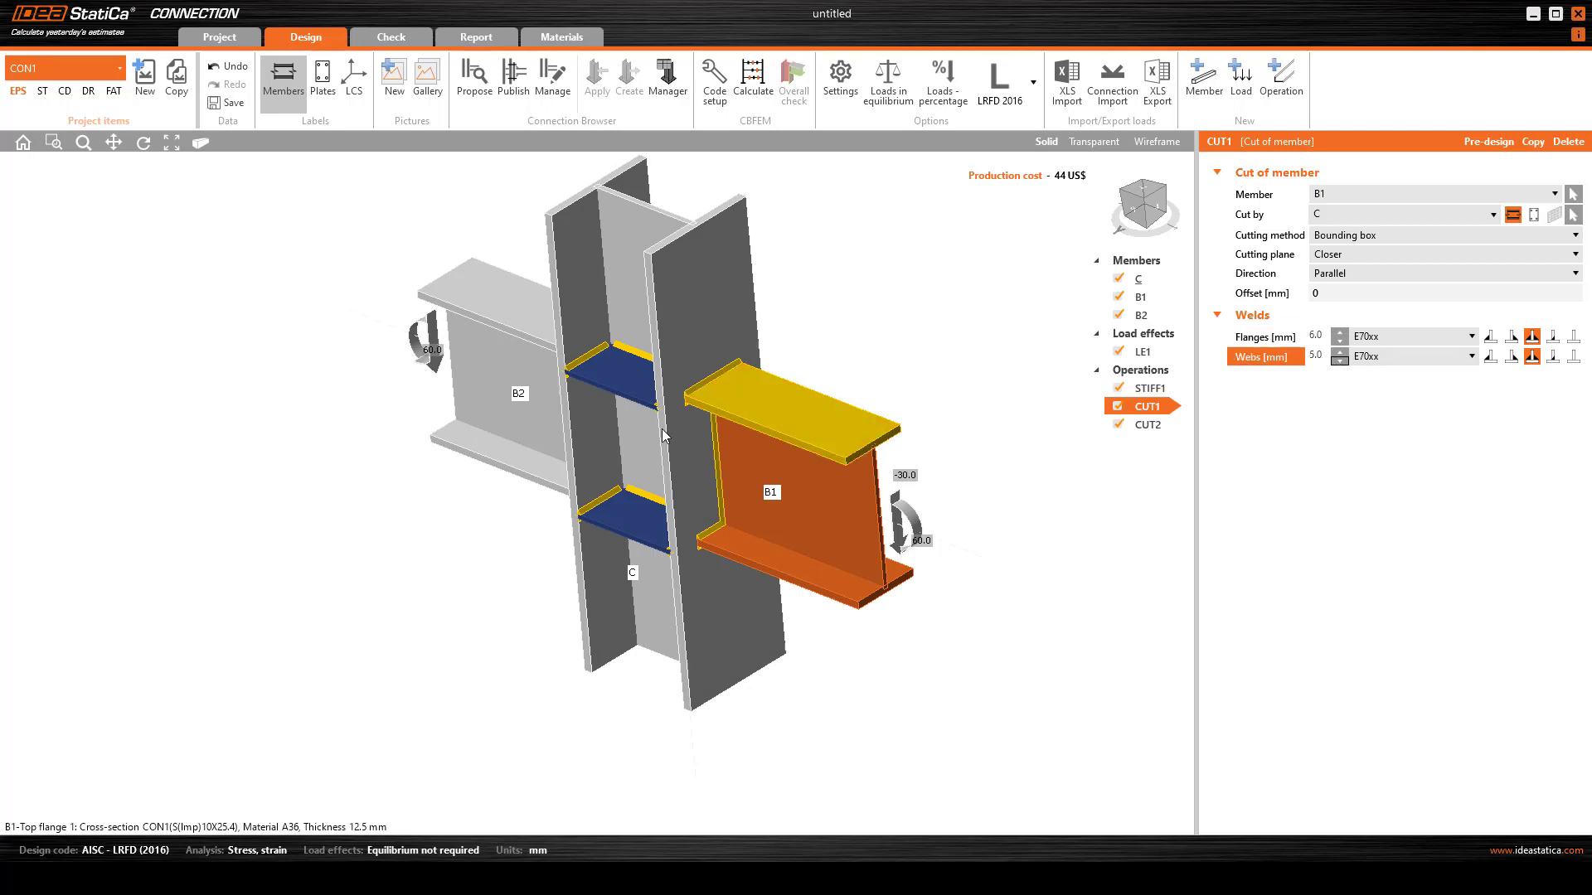
pyautogui.click(1147, 424)
pyautogui.click(1340, 341)
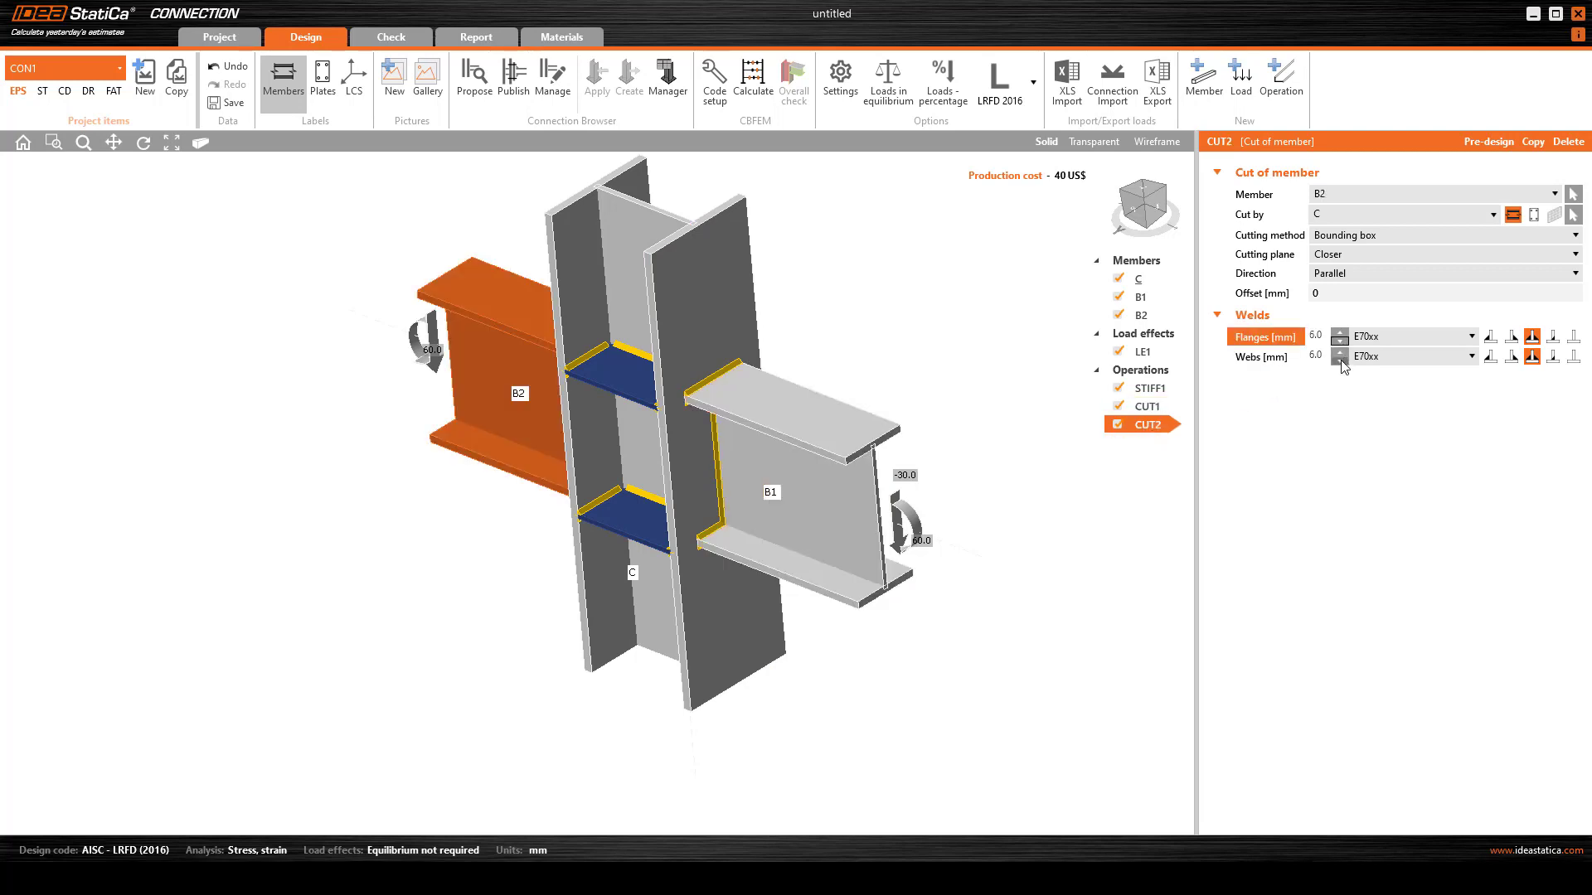
pyautogui.click(1340, 363)
pyautogui.click(1331, 363)
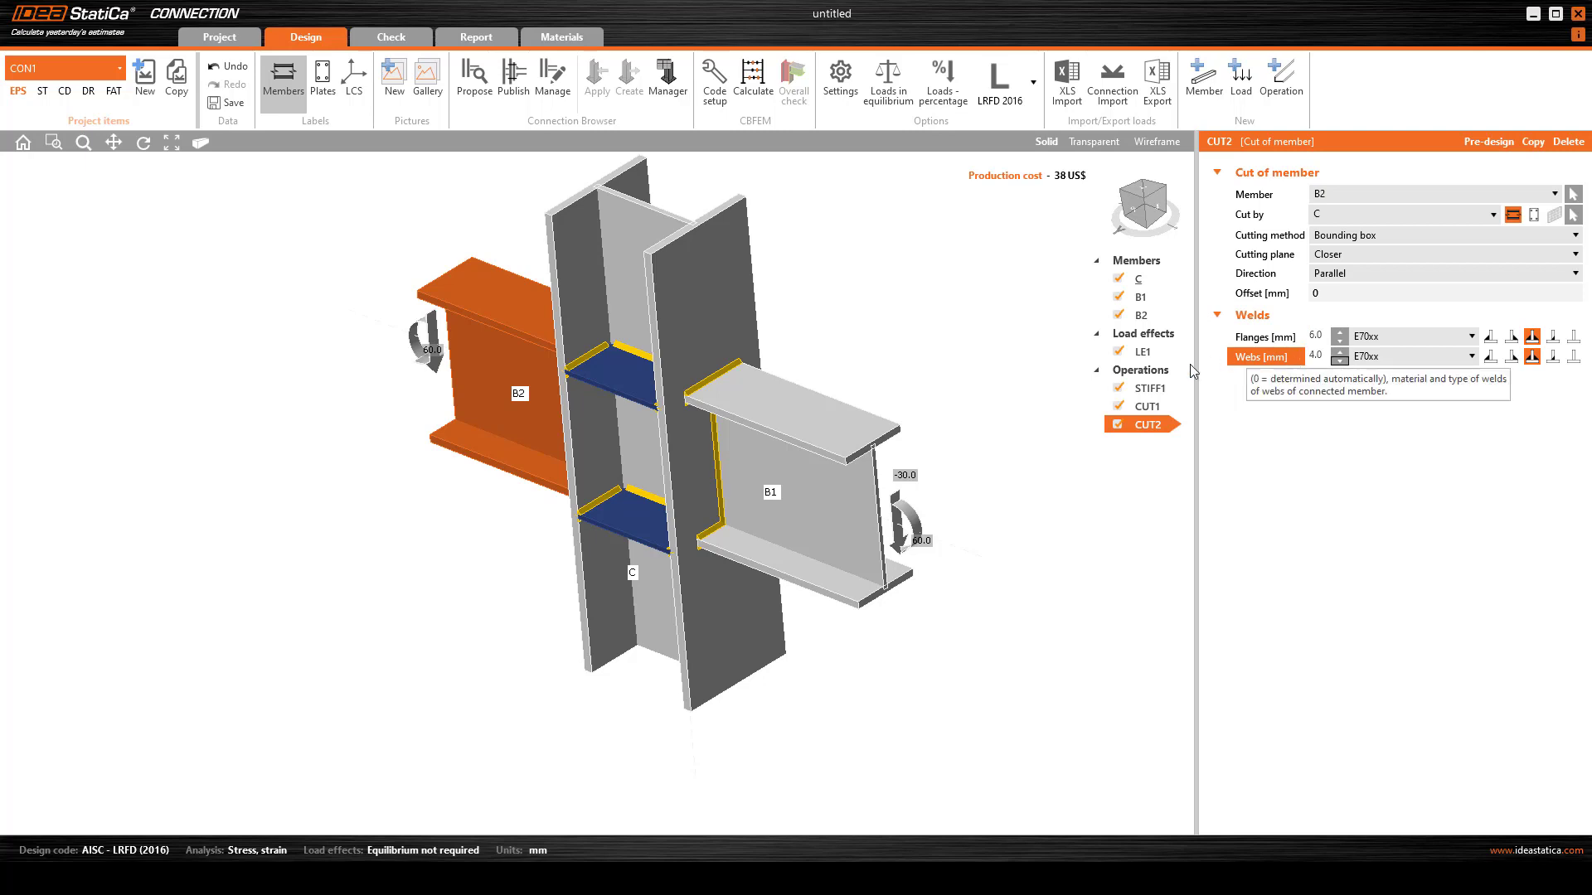
pyautogui.click(1153, 393)
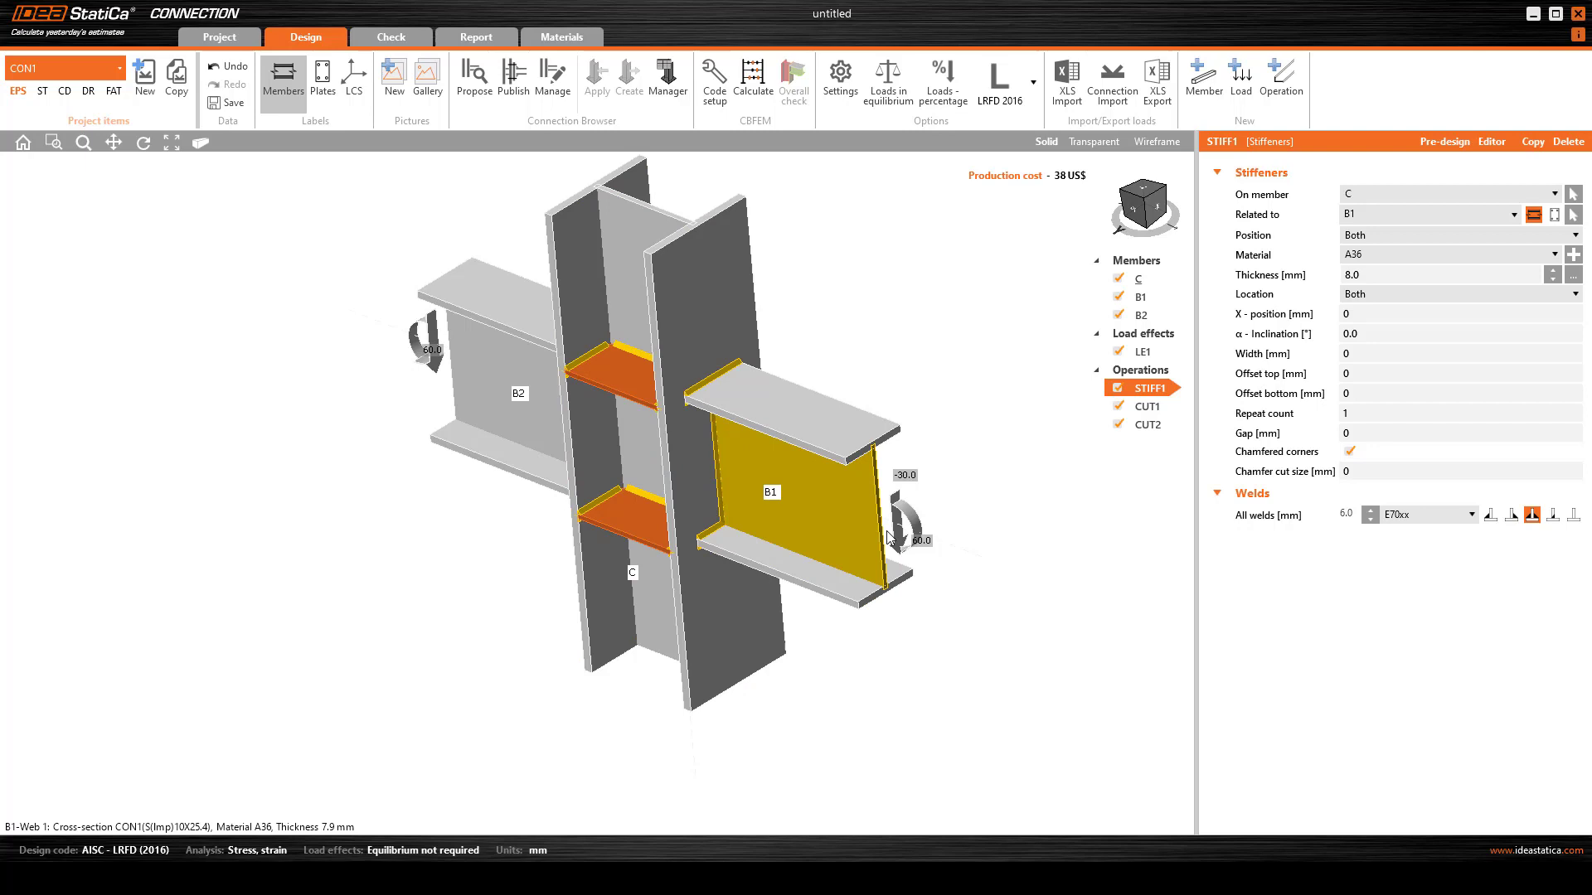
# - Set STIFF1's weld material to E60xx and recalculate; welds pass at 75.2%
pyautogui.click(1447, 515)
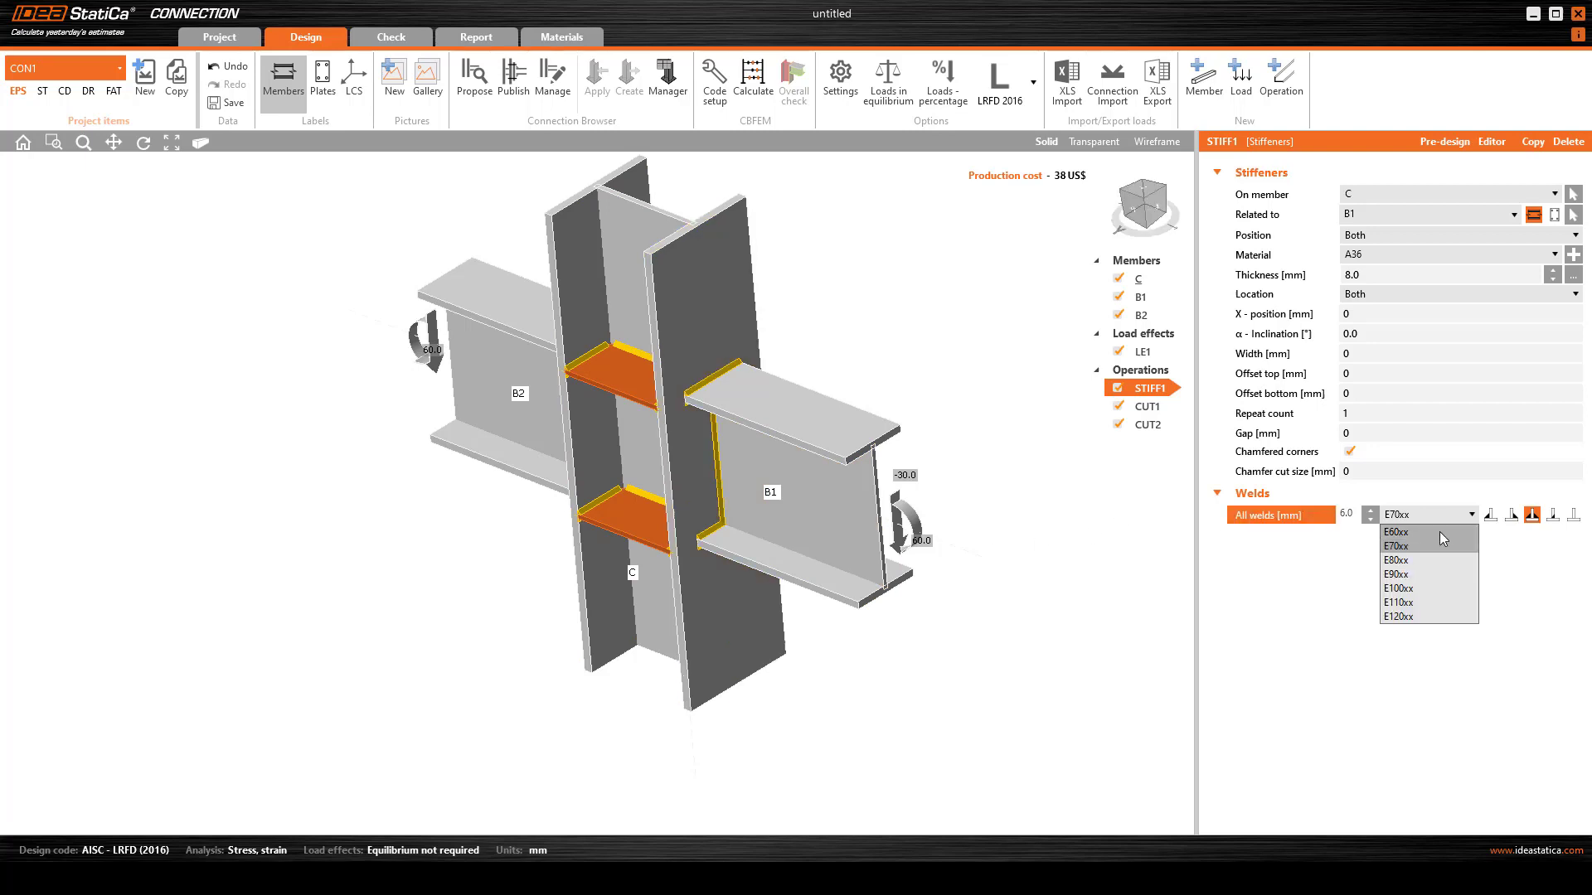
pyautogui.click(1430, 533)
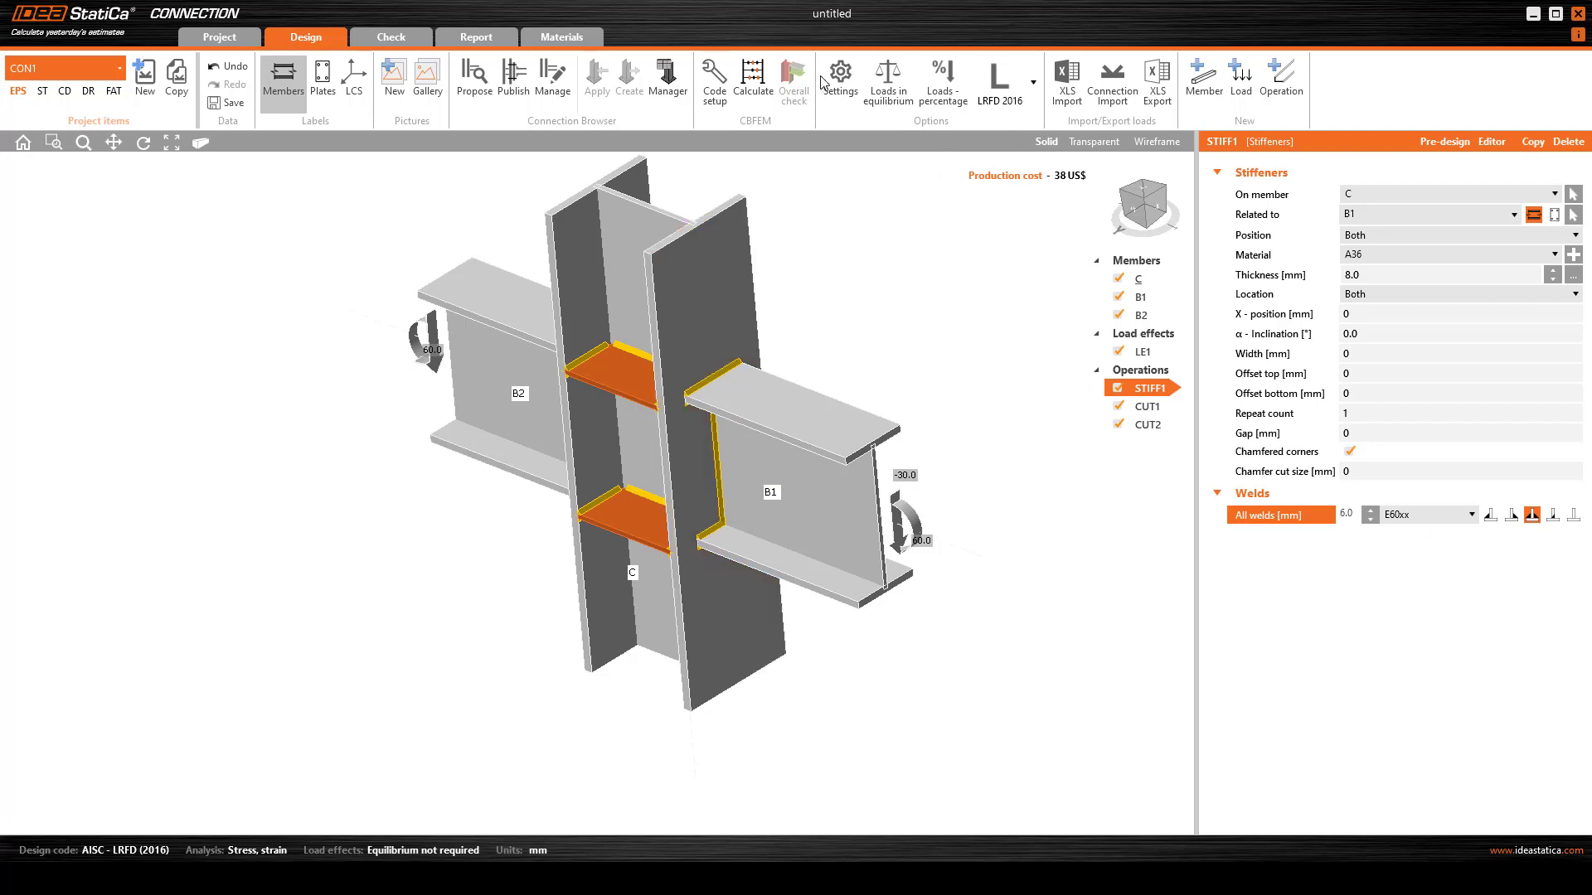
pyautogui.click(752, 71)
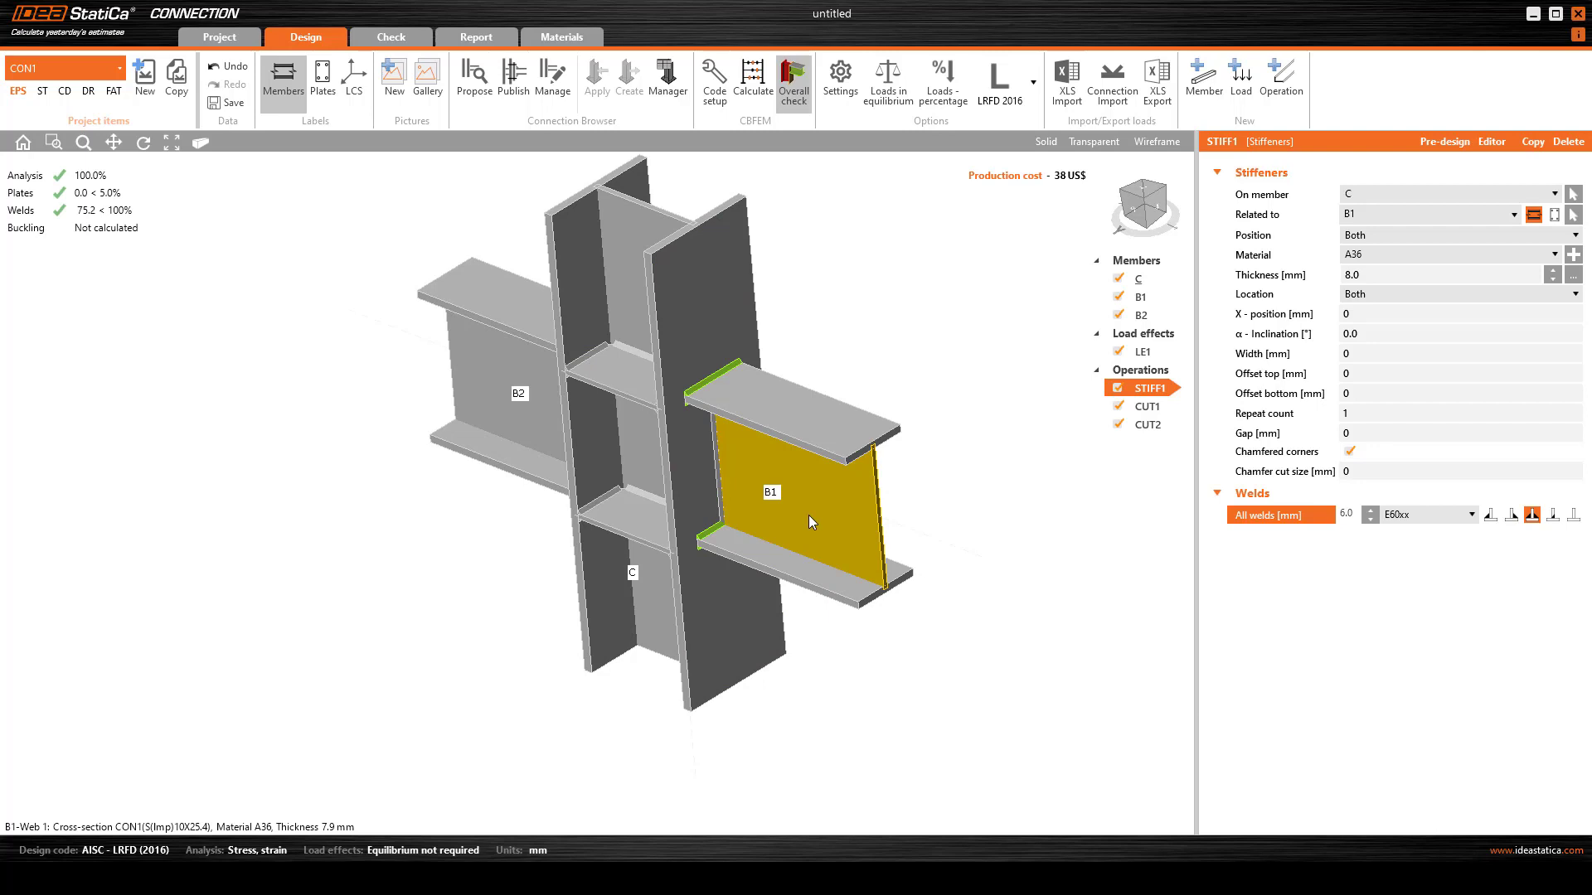
pyautogui.moveTo(734, 485); pyautogui.dragTo(719, 375, button='right')
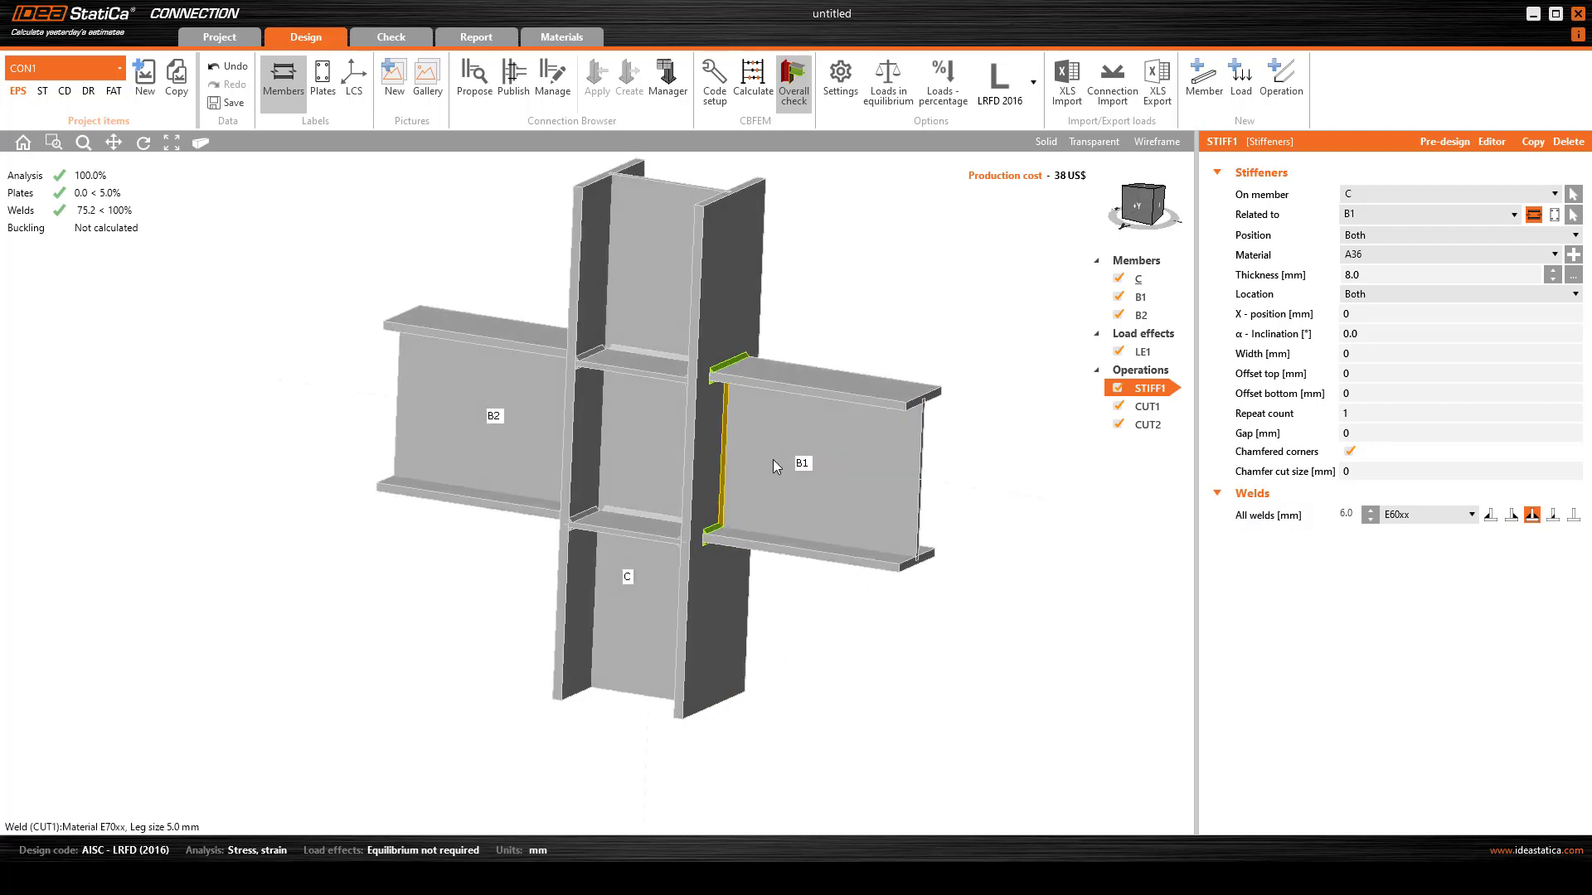
pyautogui.scroll(3, 720, 375)
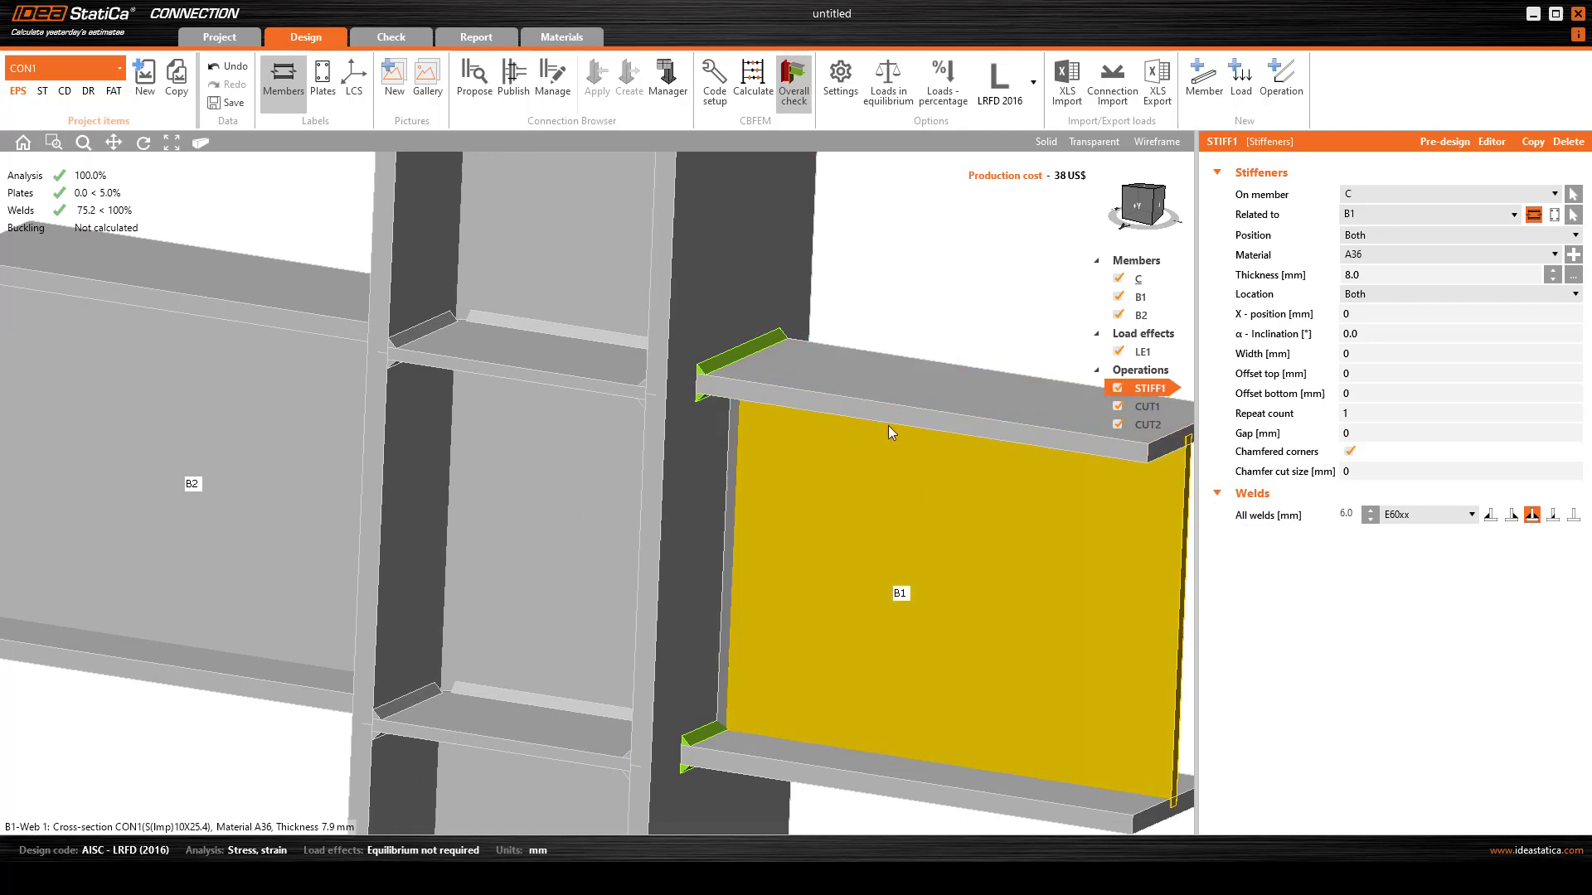
pyautogui.scroll(-2, 689, 406)
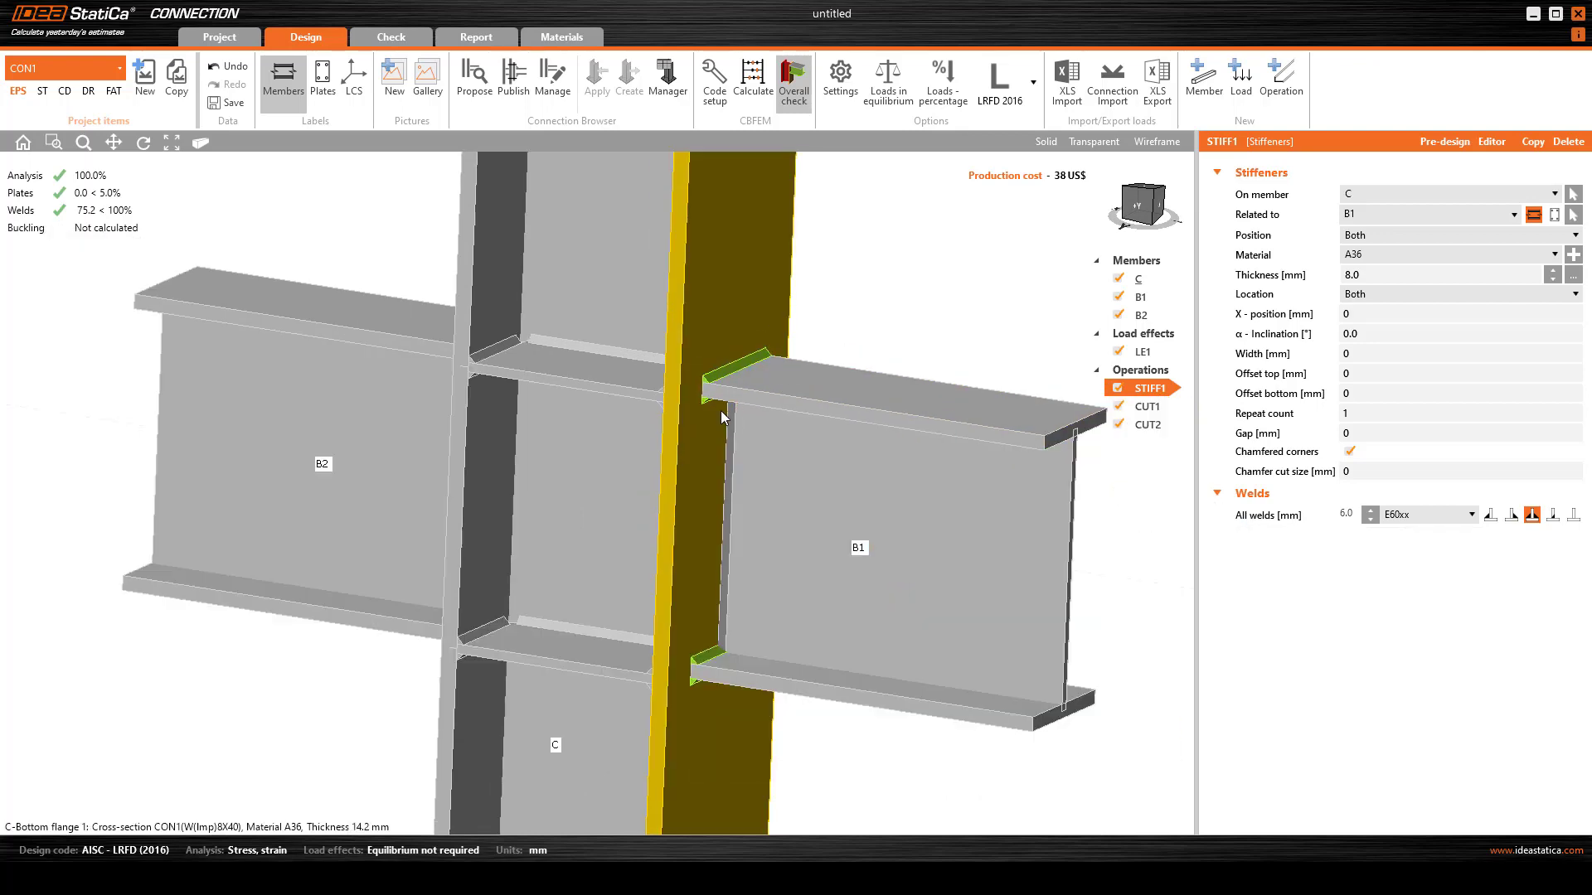
pyautogui.moveTo(800, 527); pyautogui.dragTo(780, 561, button='right')
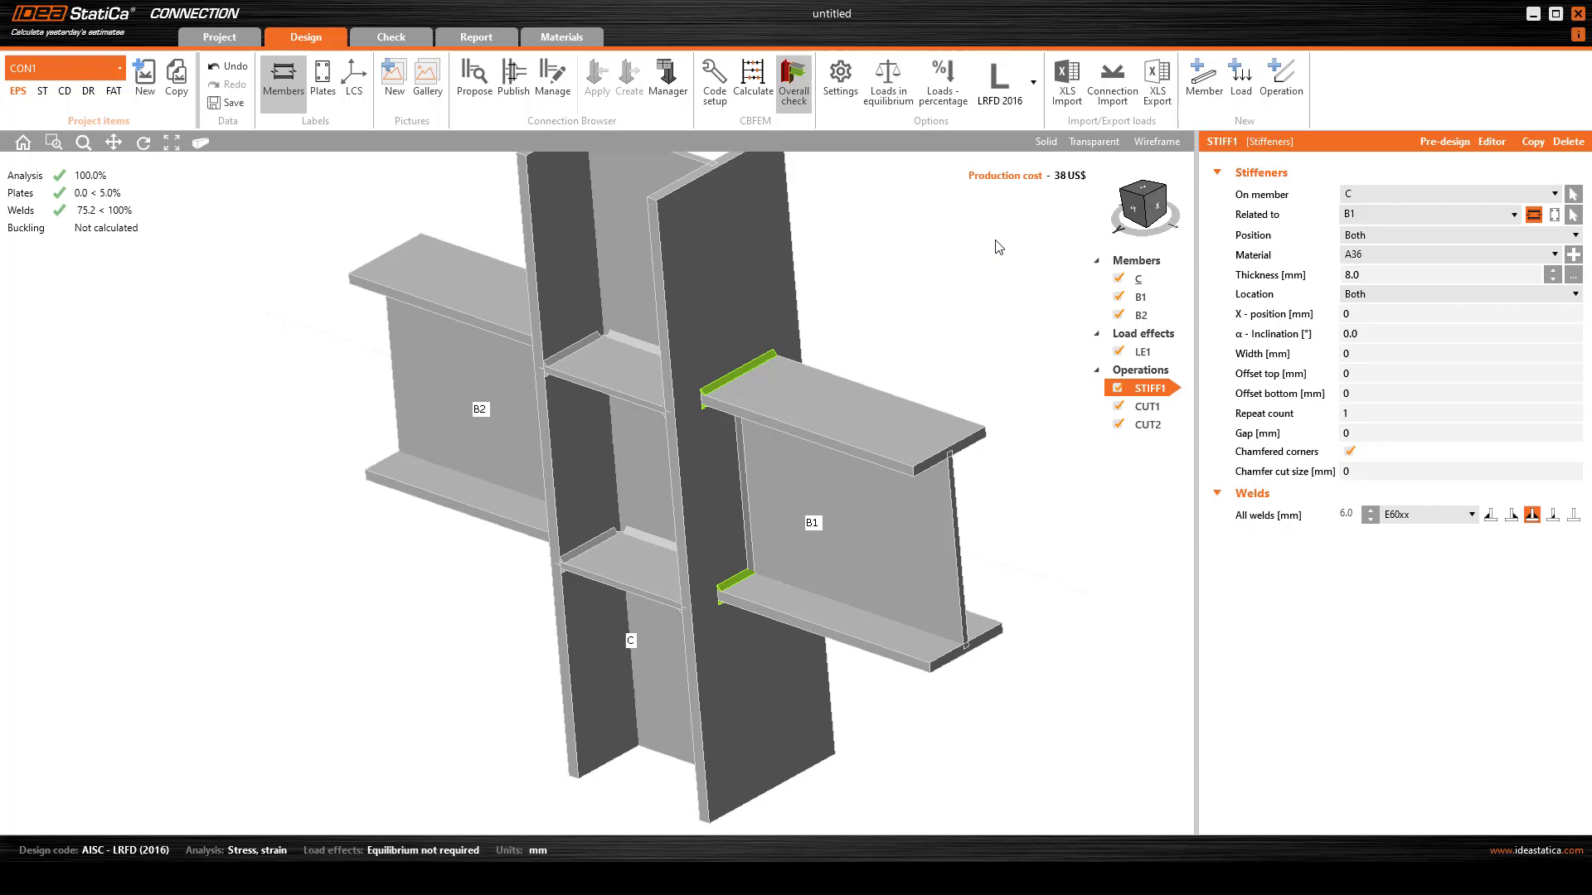
pyautogui.moveTo(551, 595); pyautogui.dragTo(560, 508, button='right')
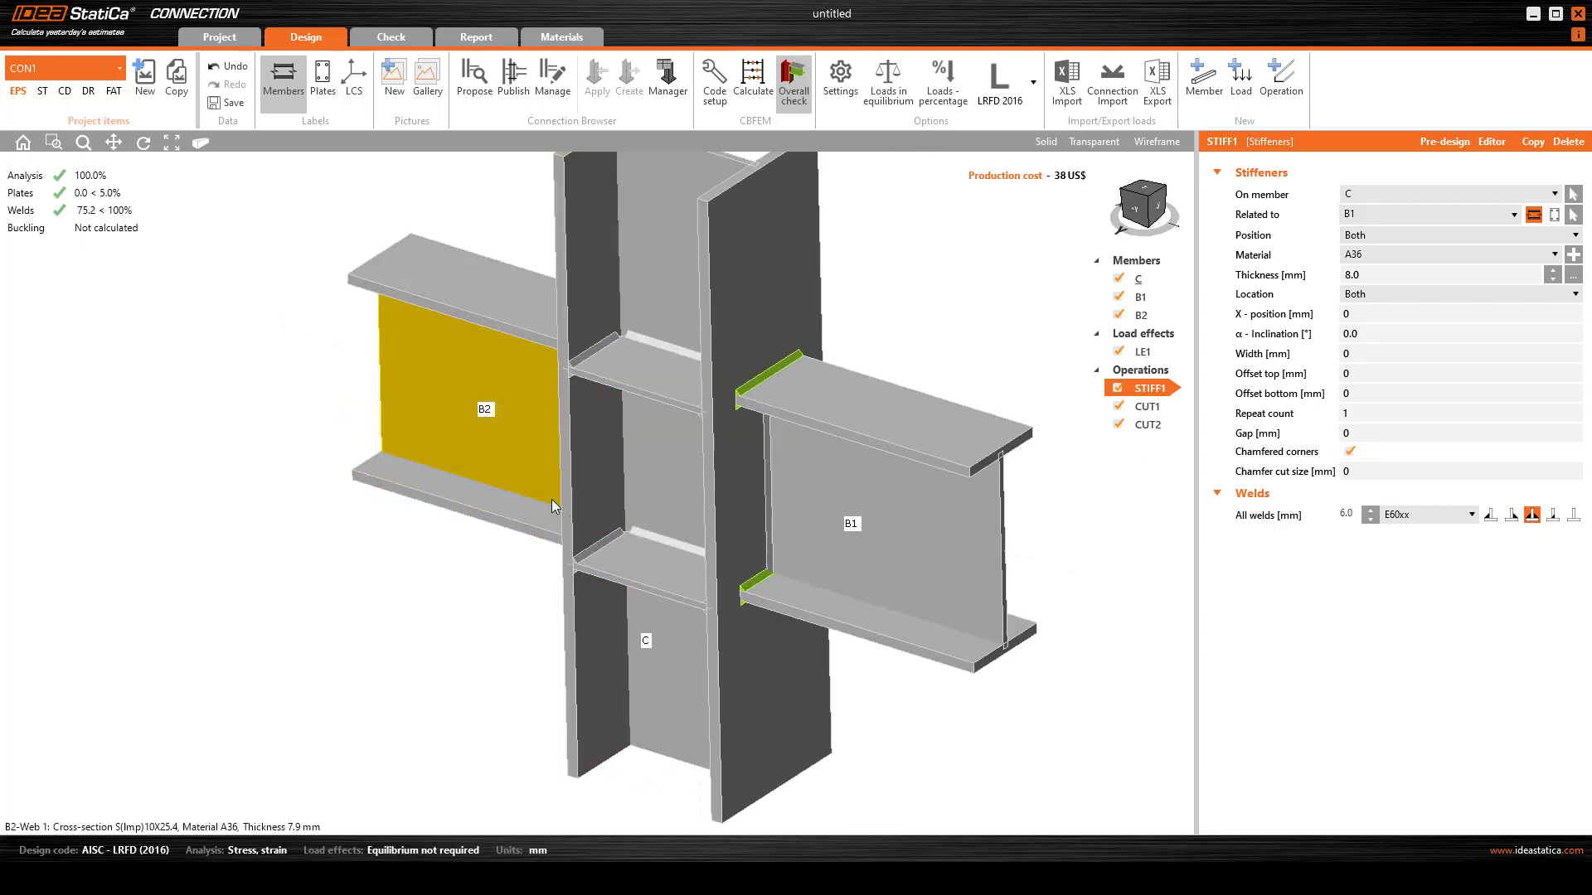
pyautogui.scroll(-2, 550, 499)
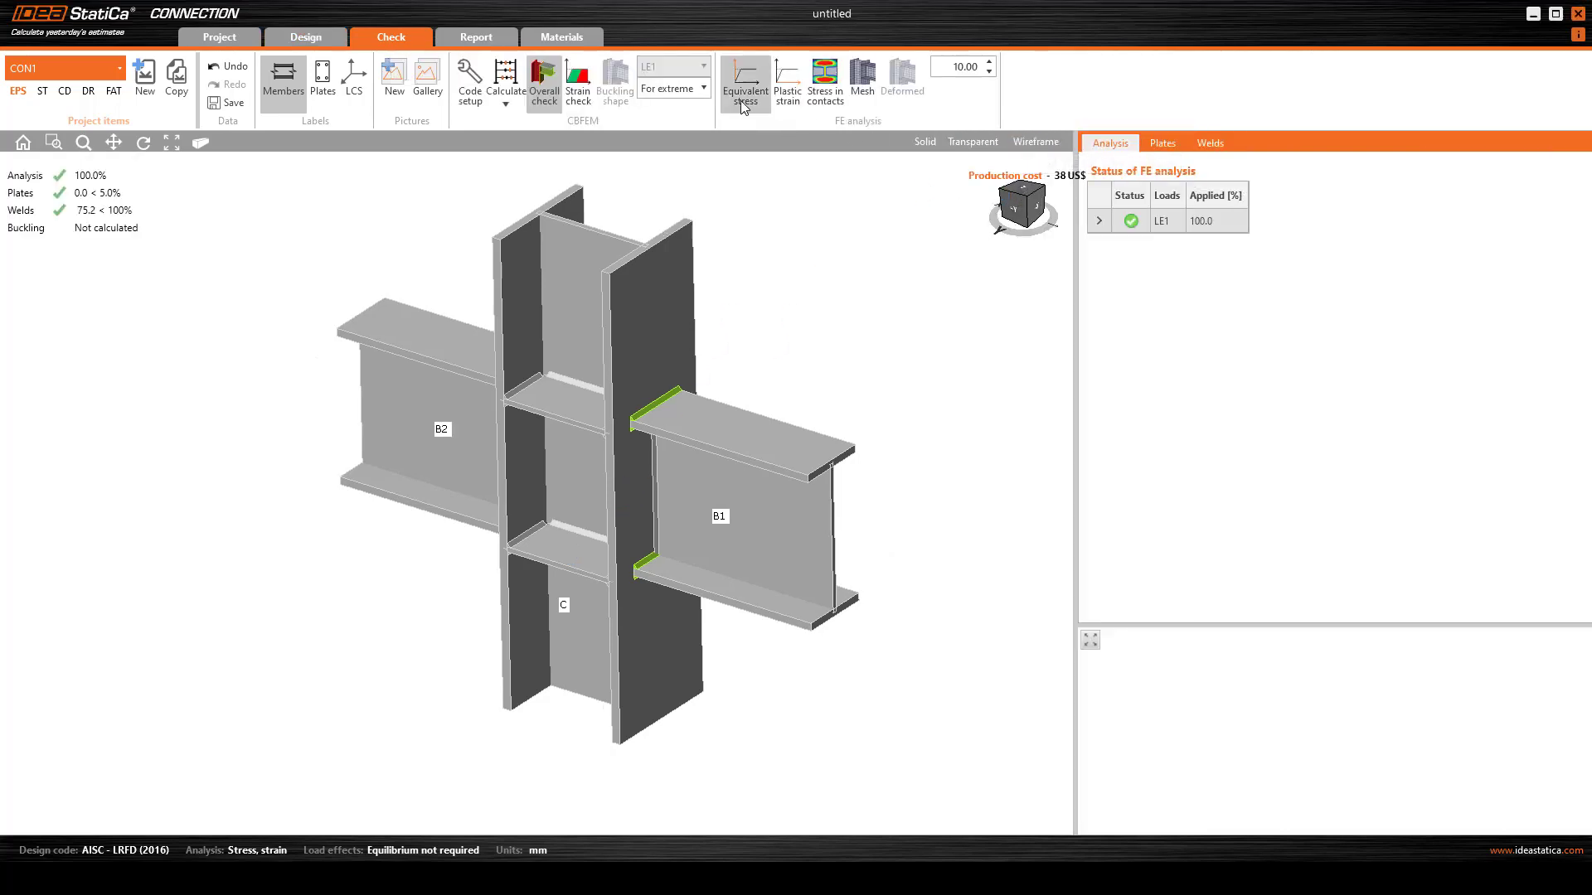
# - Show plastic strain results on the deformed joint, peaking at the B1 top flange
pyautogui.click(788, 83)
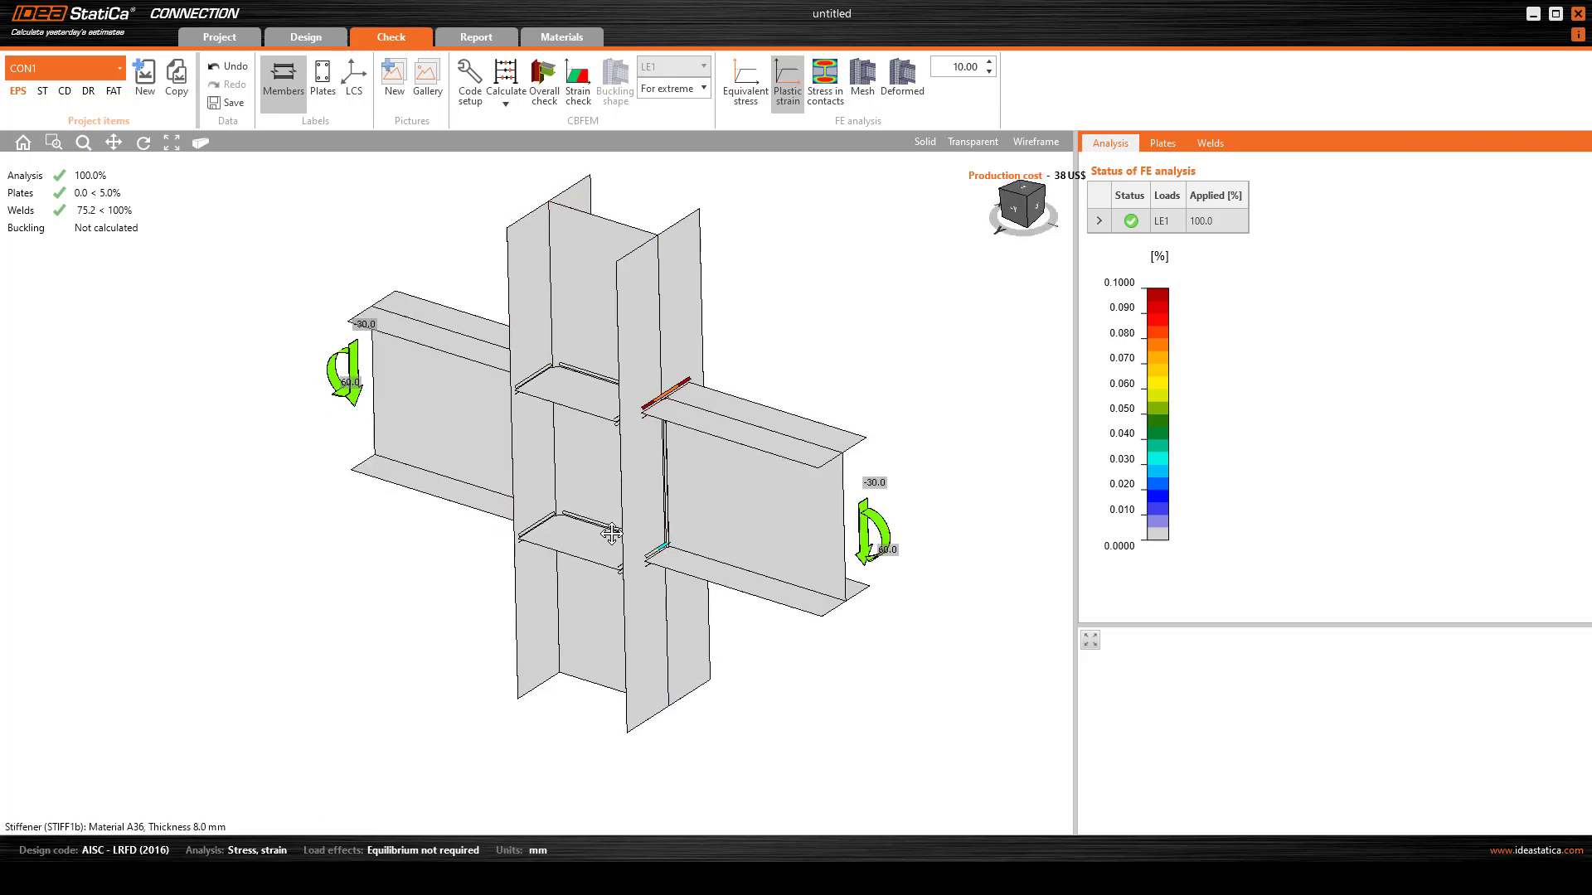
pyautogui.moveTo(611, 535)
pyautogui.mouseDown(button='middle')
pyautogui.moveTo(568, 540)
pyautogui.moveTo(592, 543)
pyautogui.mouseUp(button='middle')
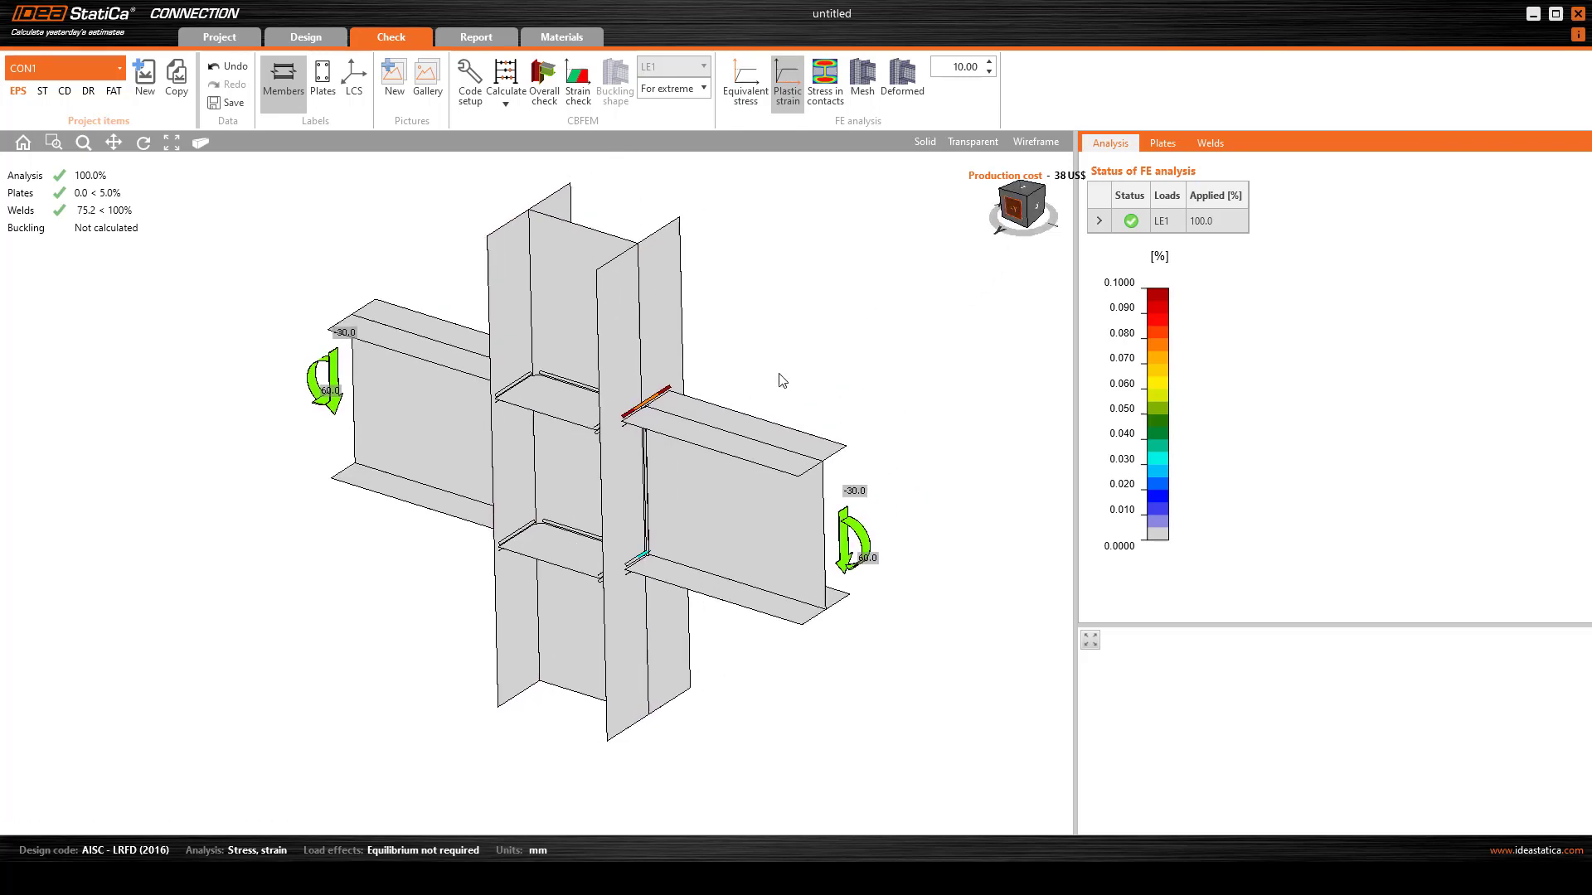
pyautogui.hotkey('ctrl', '1')
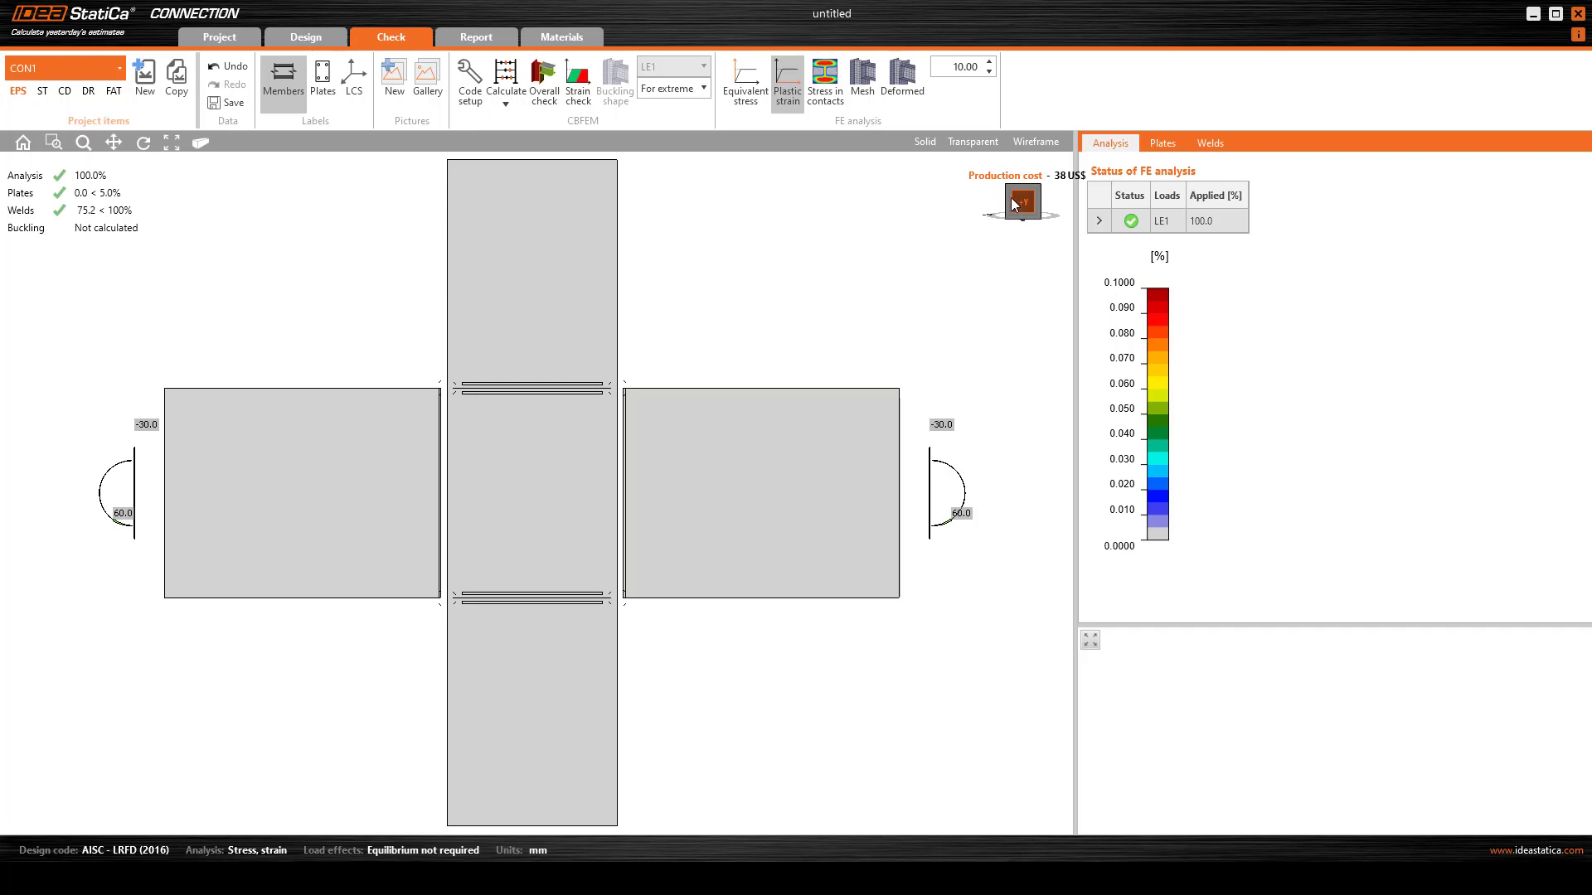
pyautogui.moveTo(791, 377); pyautogui.dragTo(710, 472, button='right')
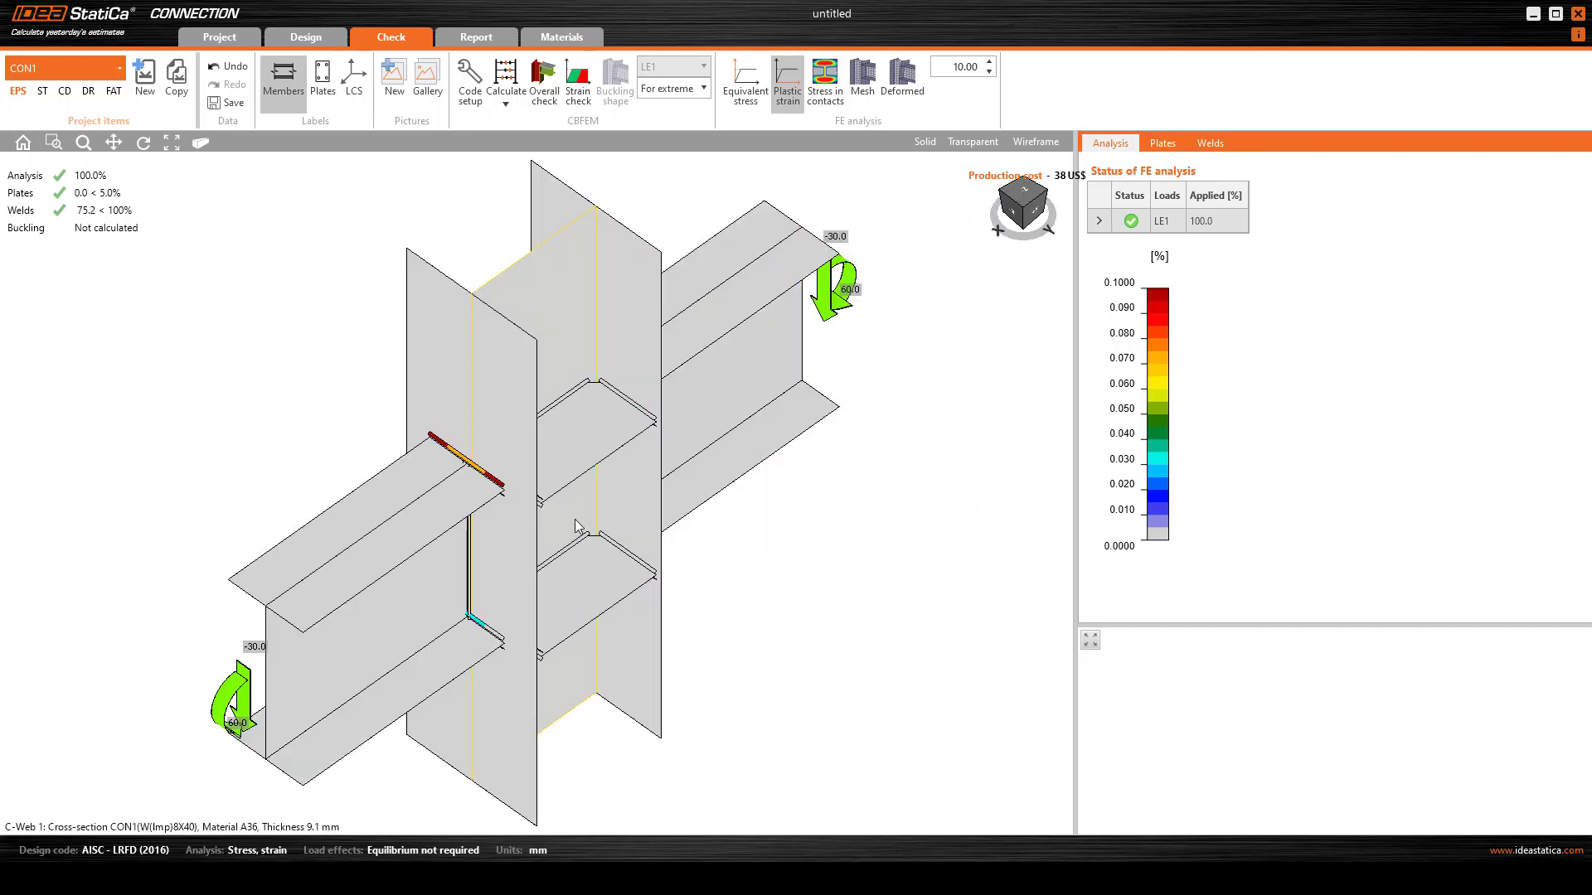
pyautogui.moveTo(574, 519); pyautogui.dragTo(480, 526, button='right')
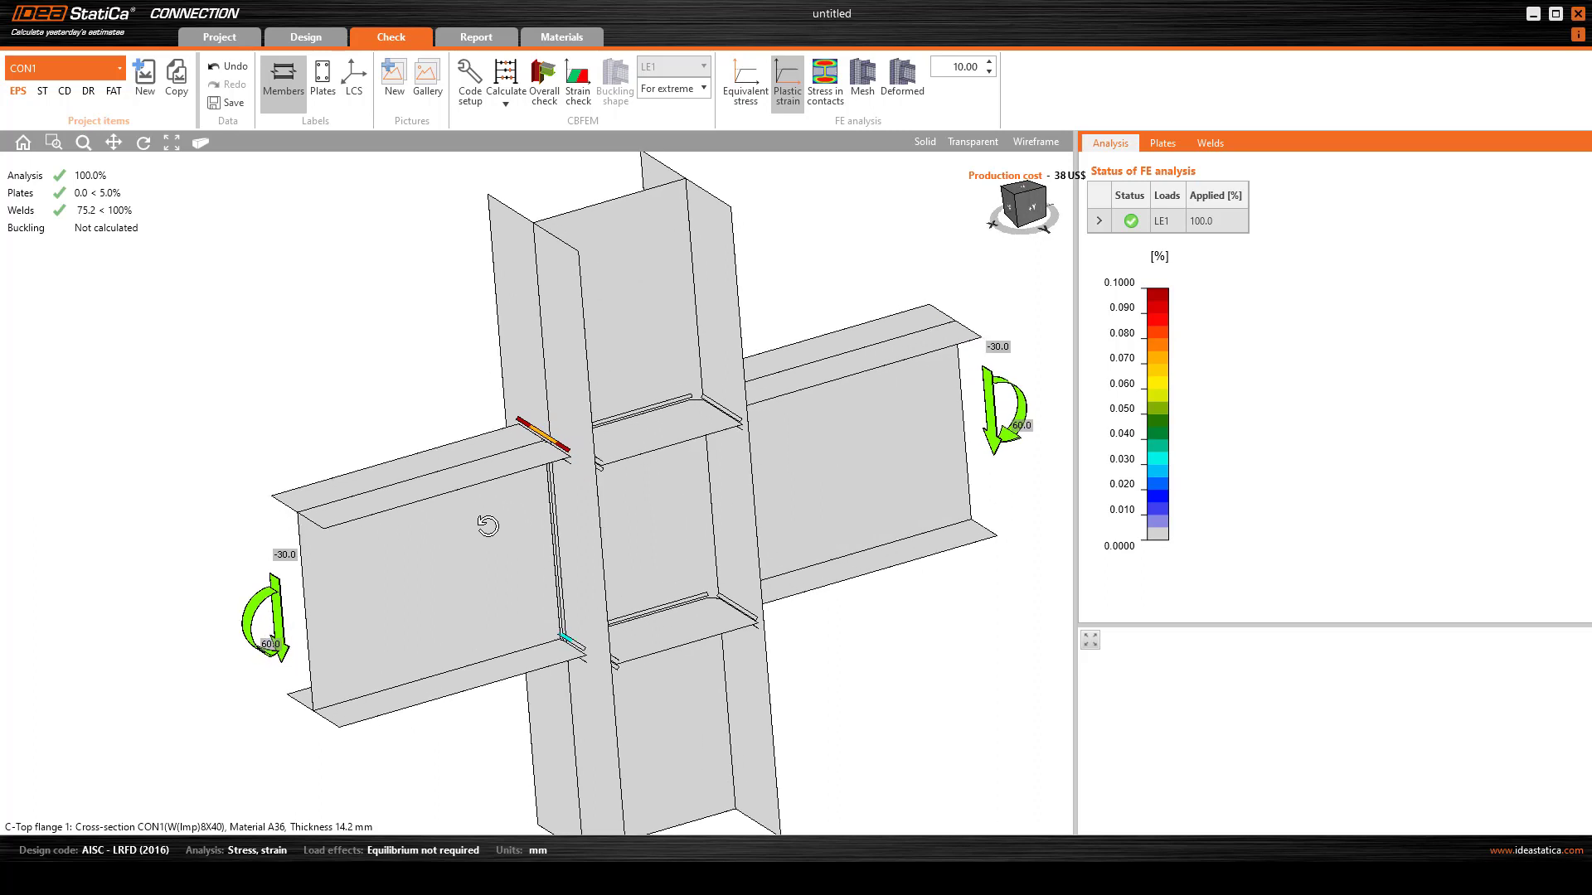
pyautogui.click(905, 74)
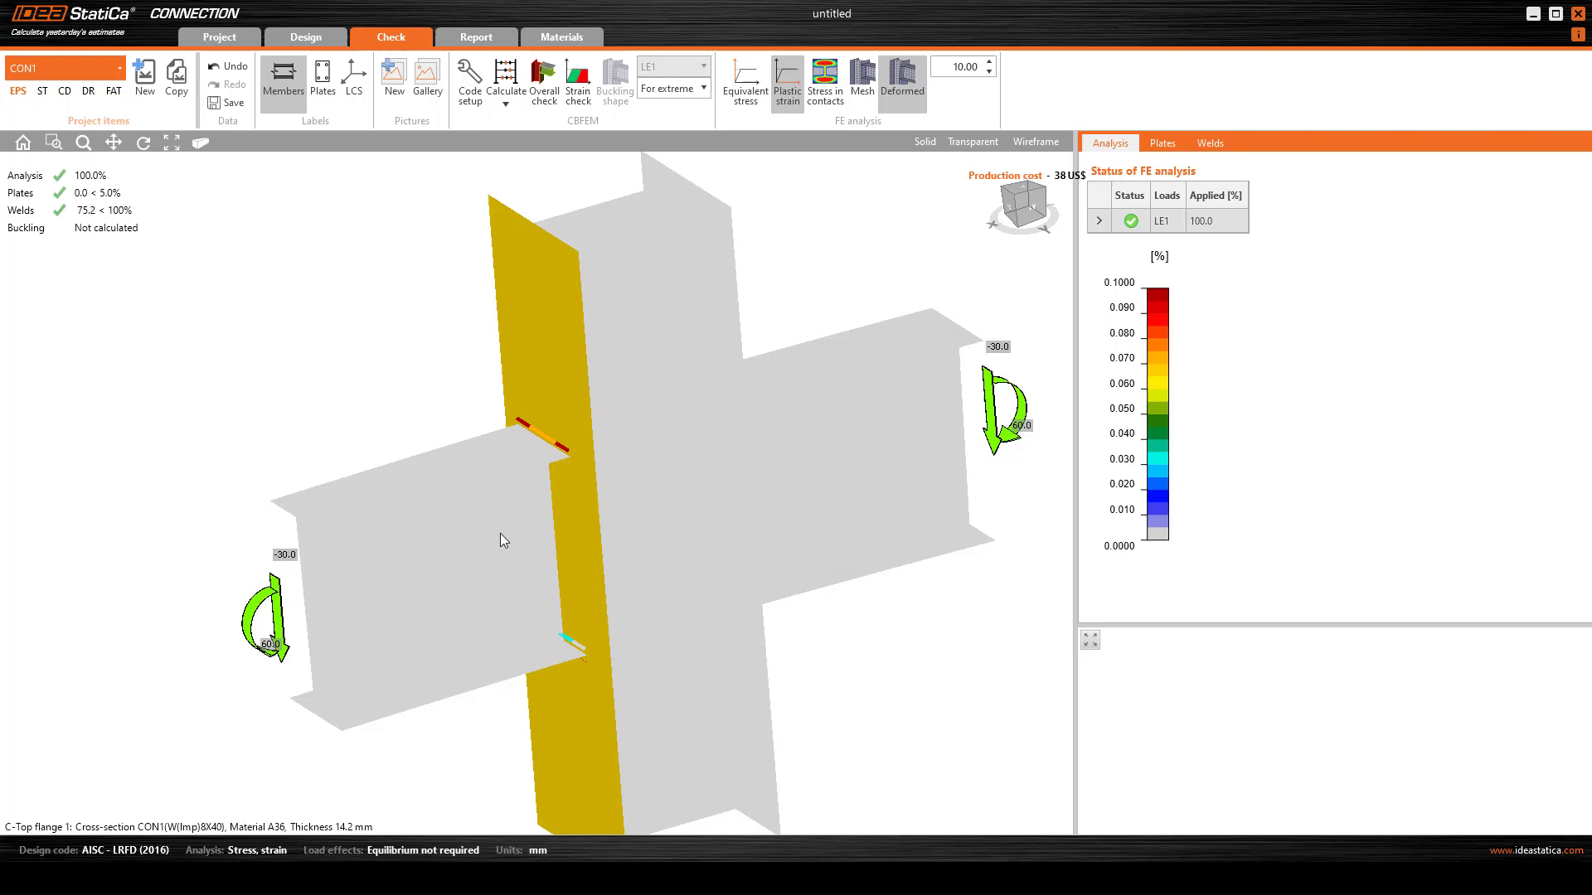
# - Toggle the finite-element mesh overlay and check the stress in contacts results
pyautogui.click(862, 78)
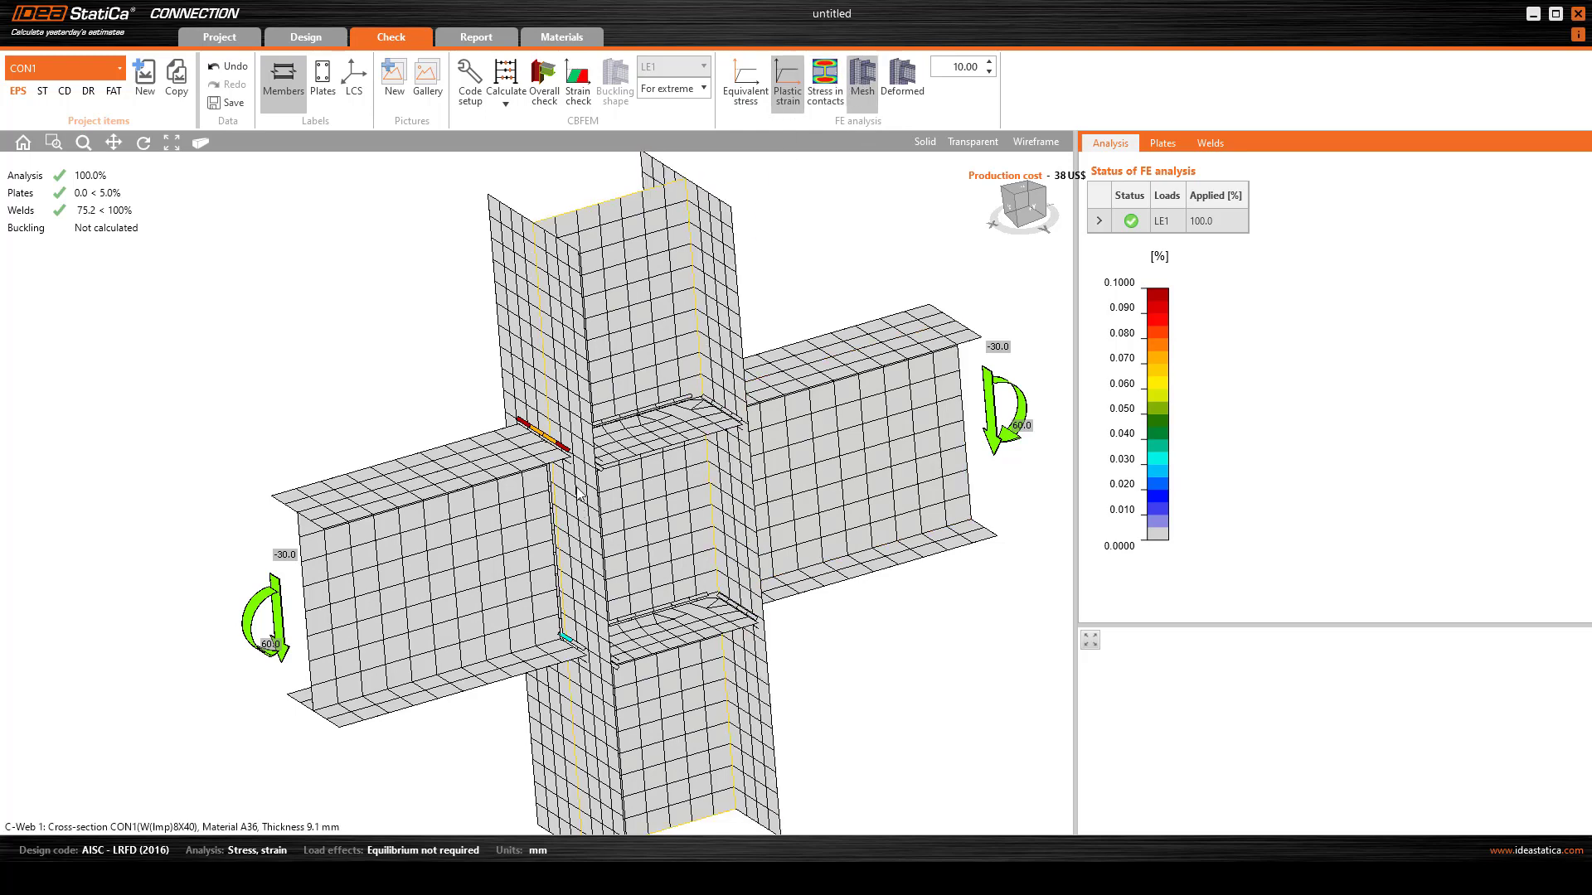
pyautogui.click(825, 75)
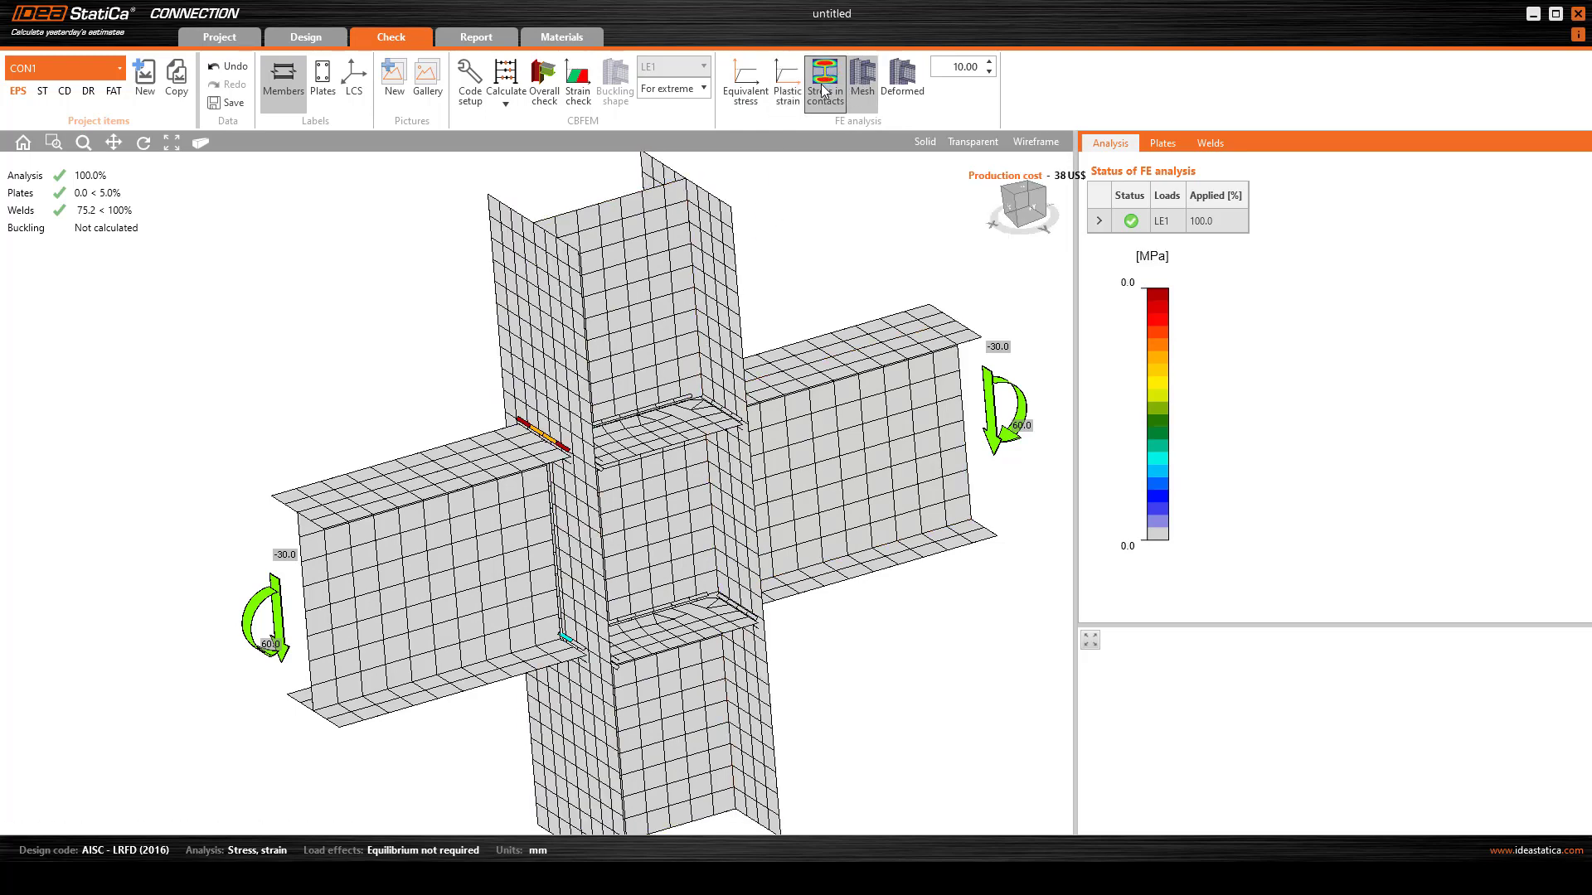
pyautogui.click(864, 76)
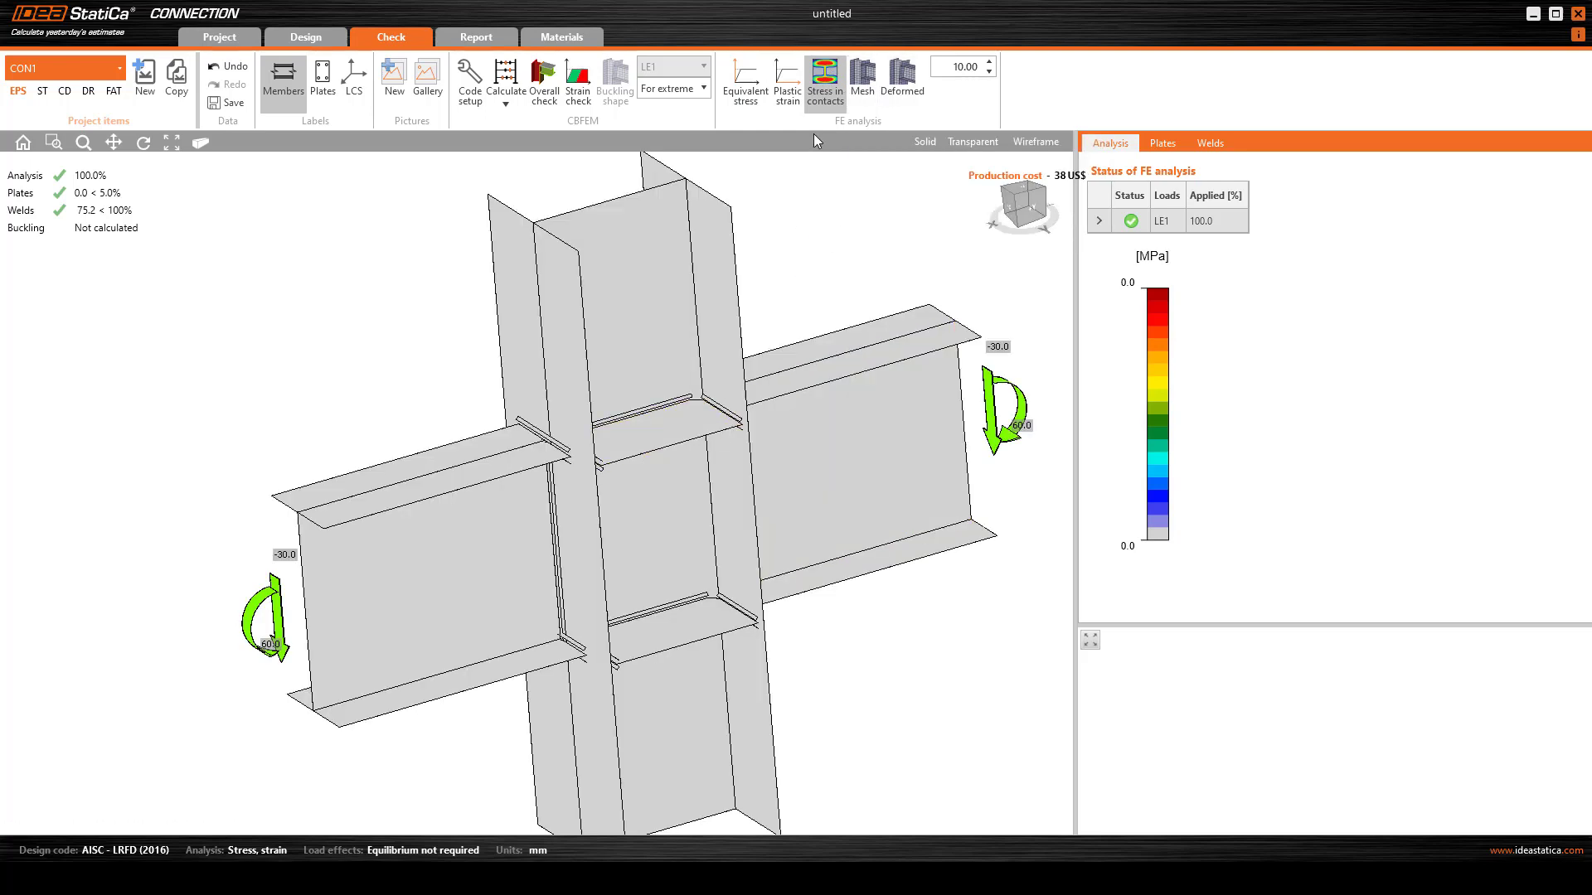
# - Show the equivalent stress contours over the plates, peaking at 223.4 MPa
pyautogui.moveTo(692, 597); pyautogui.dragTo(829, 539, button='right')
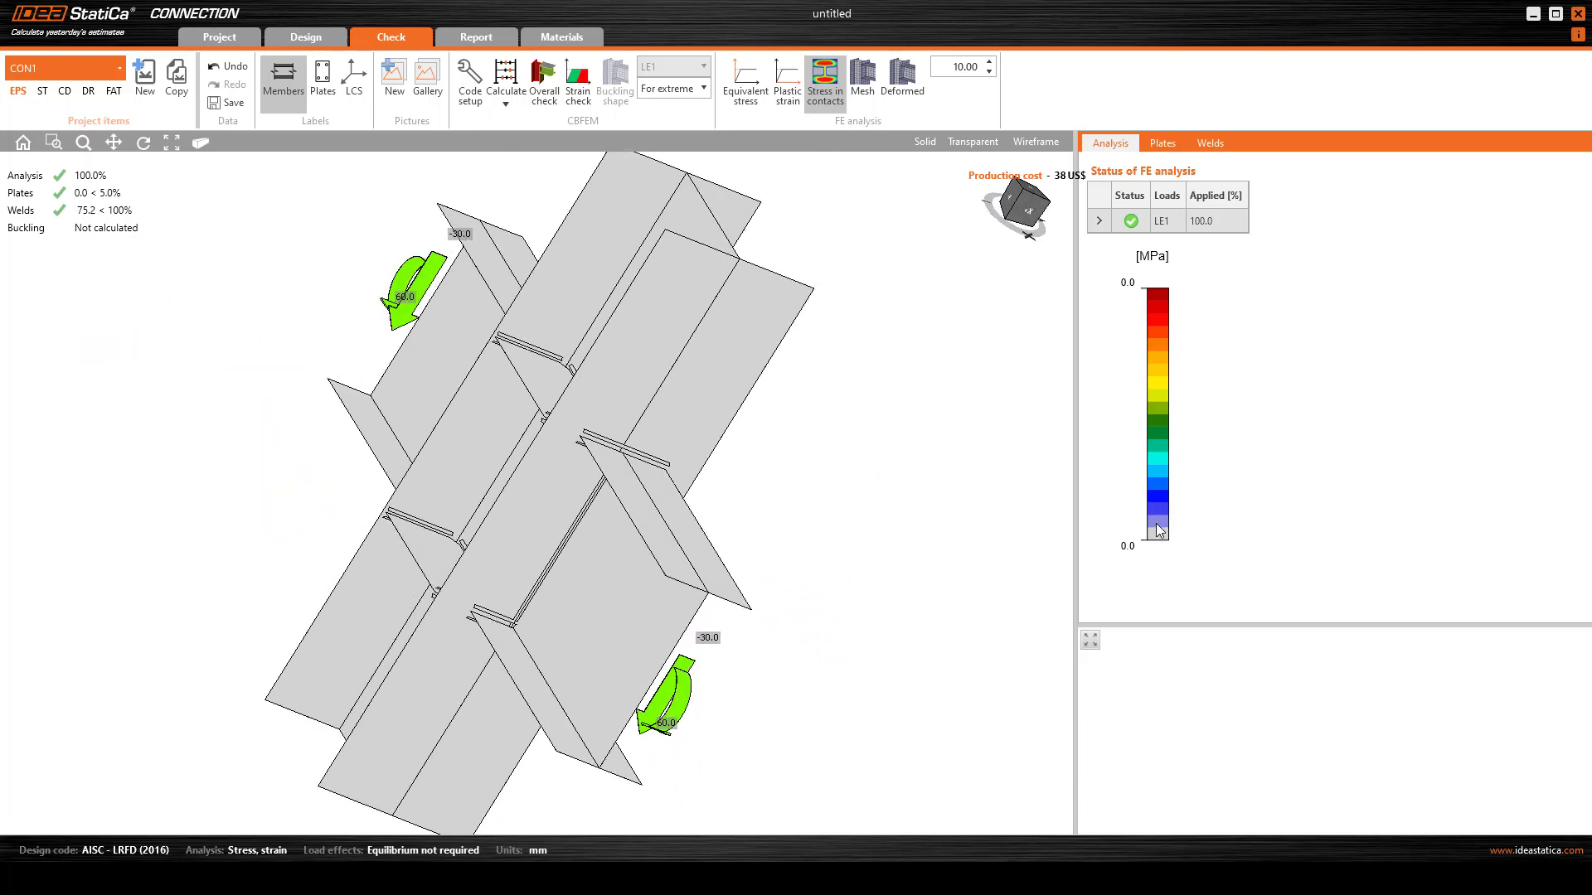
pyautogui.moveTo(680, 539); pyautogui.dragTo(695, 450, button='right')
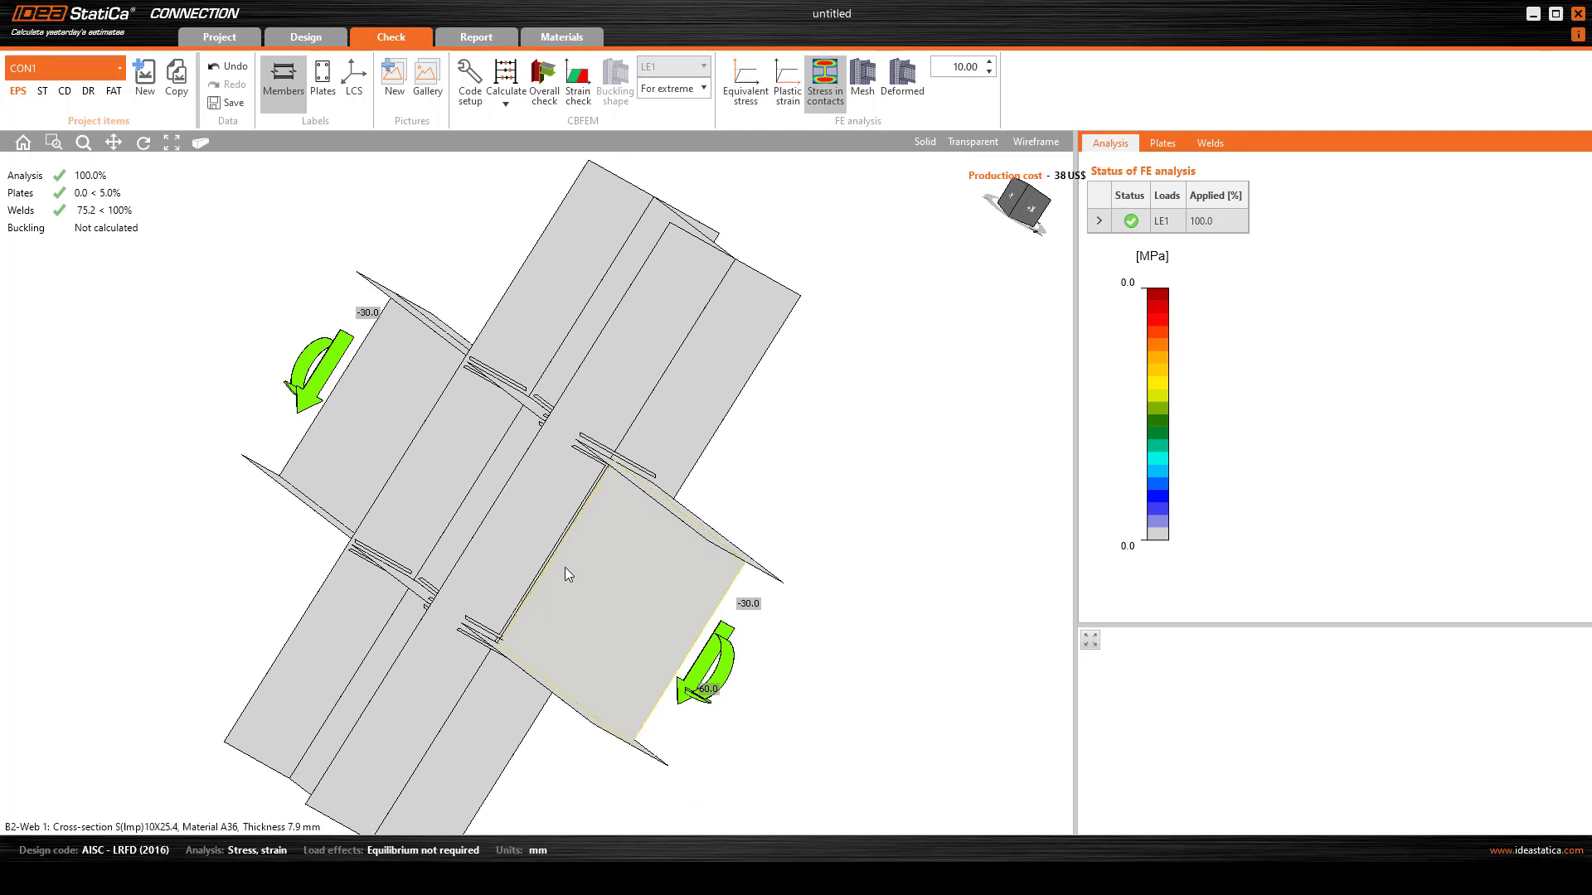
pyautogui.moveTo(468, 623); pyautogui.dragTo(502, 631, button='right')
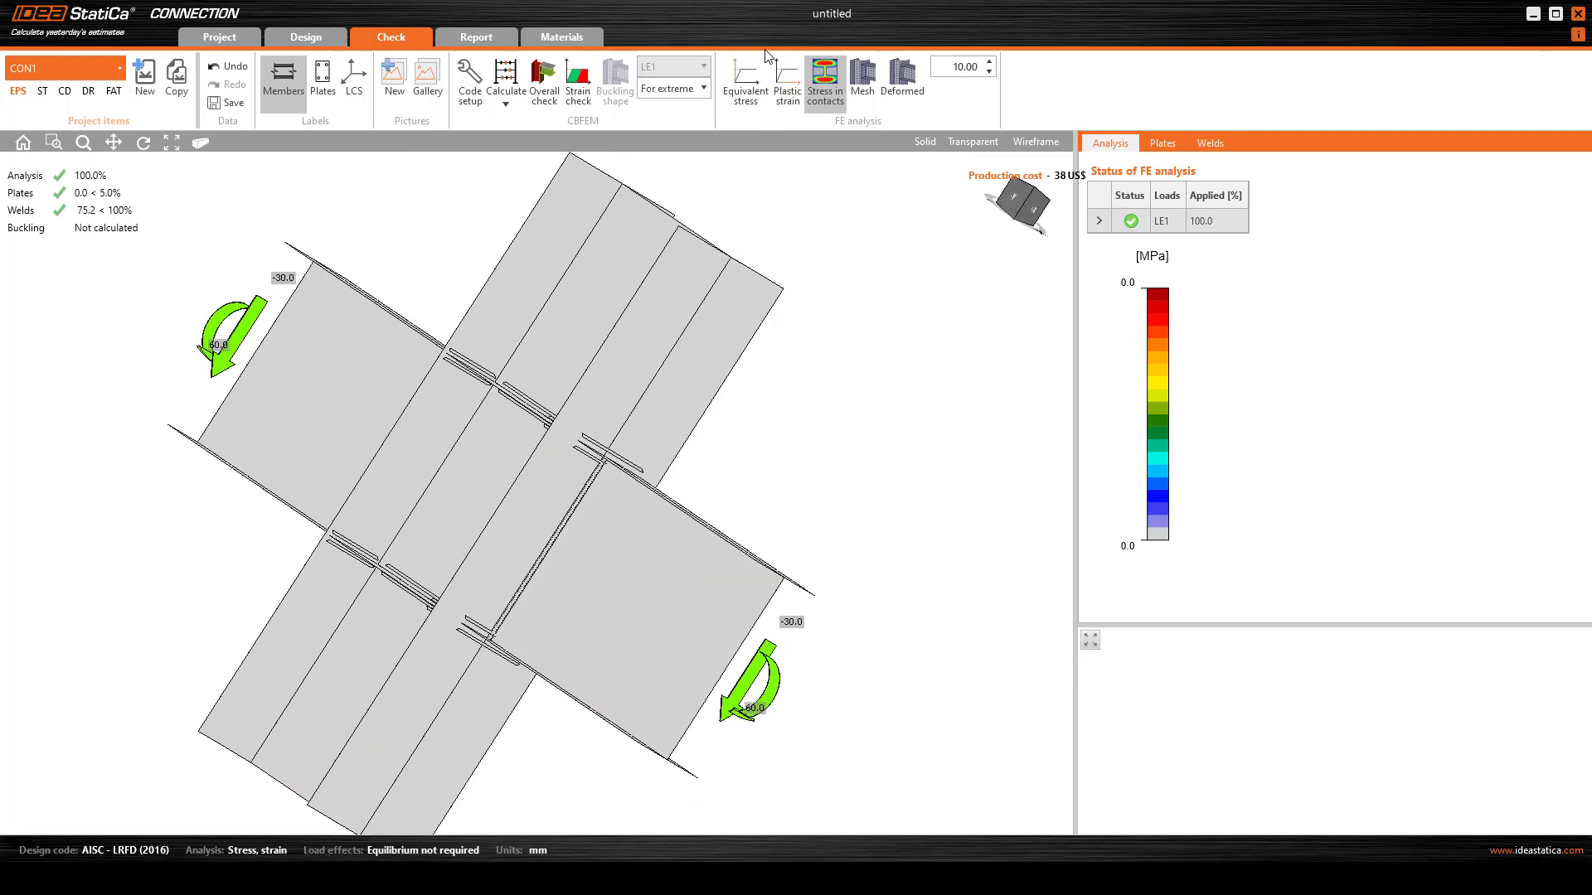
pyautogui.click(749, 76)
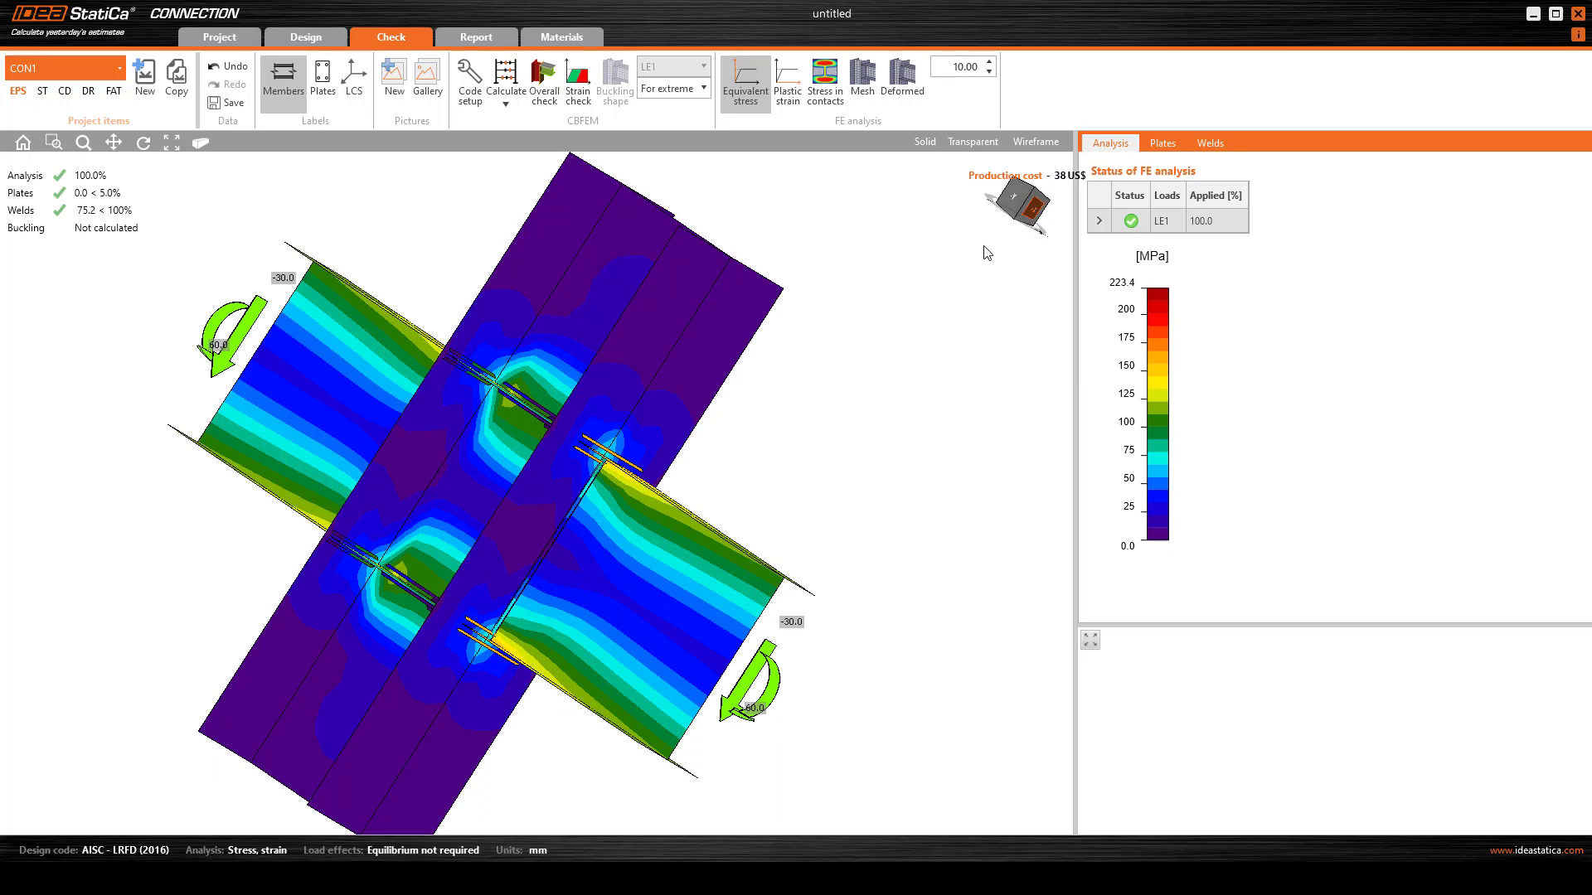
# - View the equivalent stress map from the front, then orbit slightly to show both beams
pyautogui.click(1029, 211)
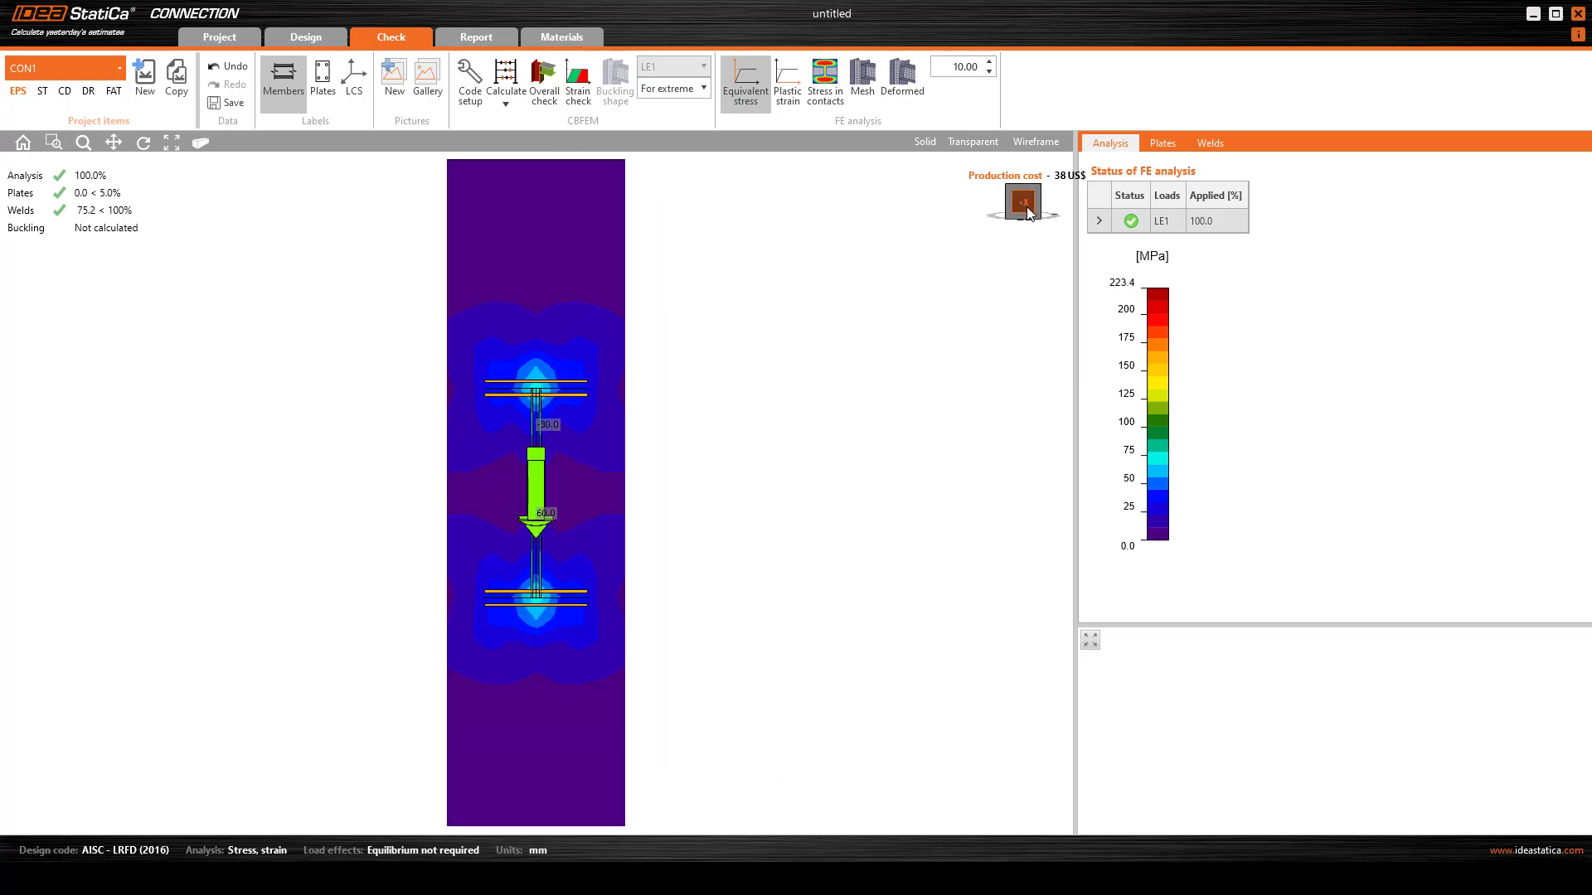
pyautogui.click(1043, 209)
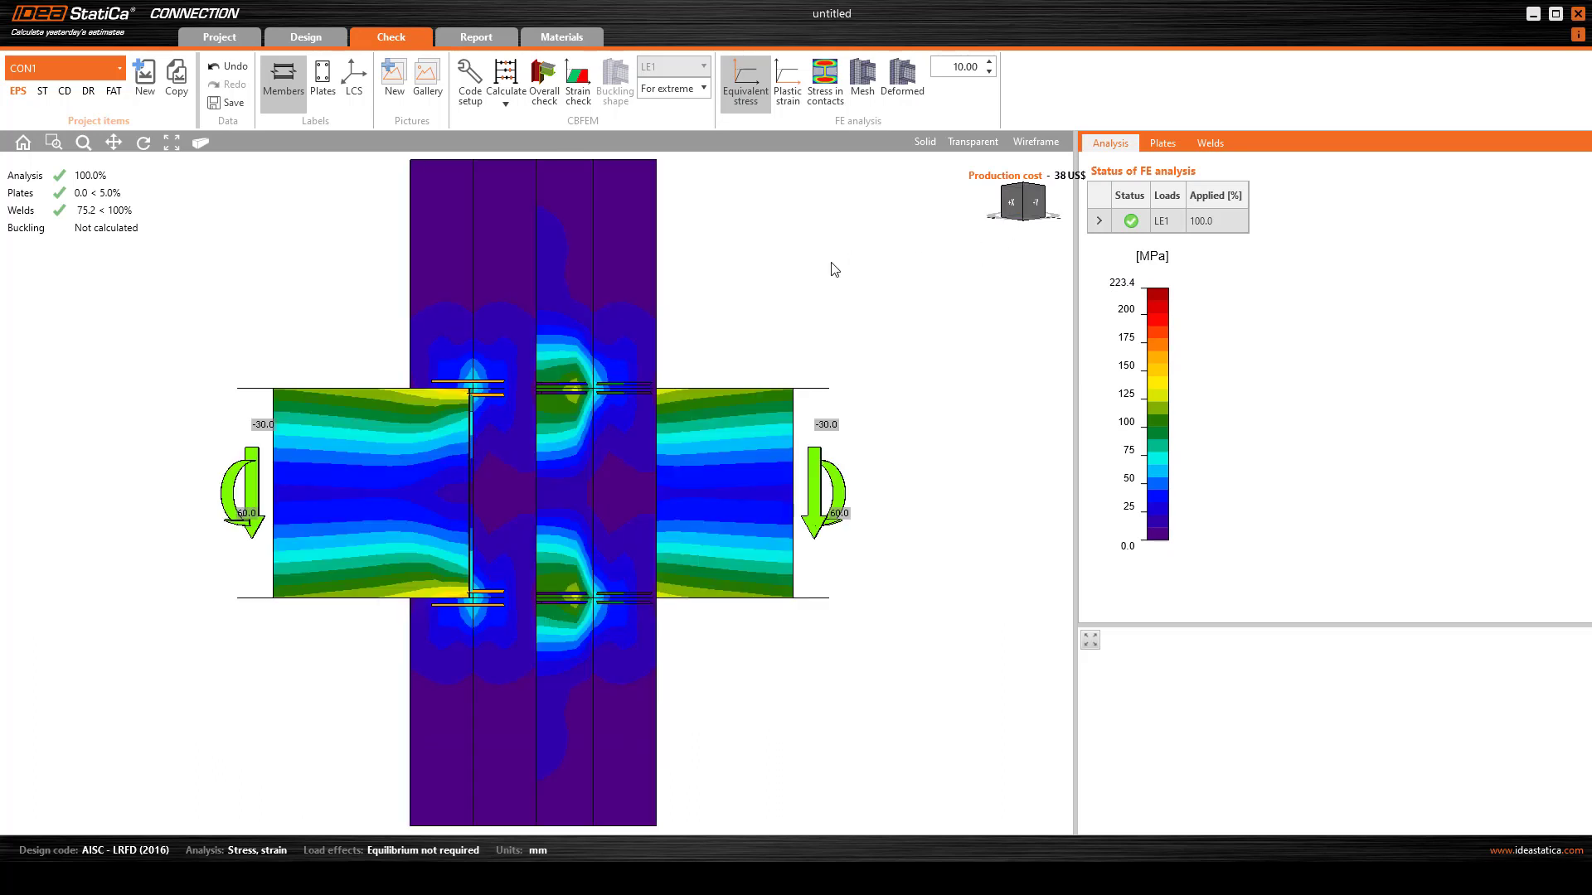
pyautogui.moveTo(589, 476); pyautogui.dragTo(494, 478, button='right')
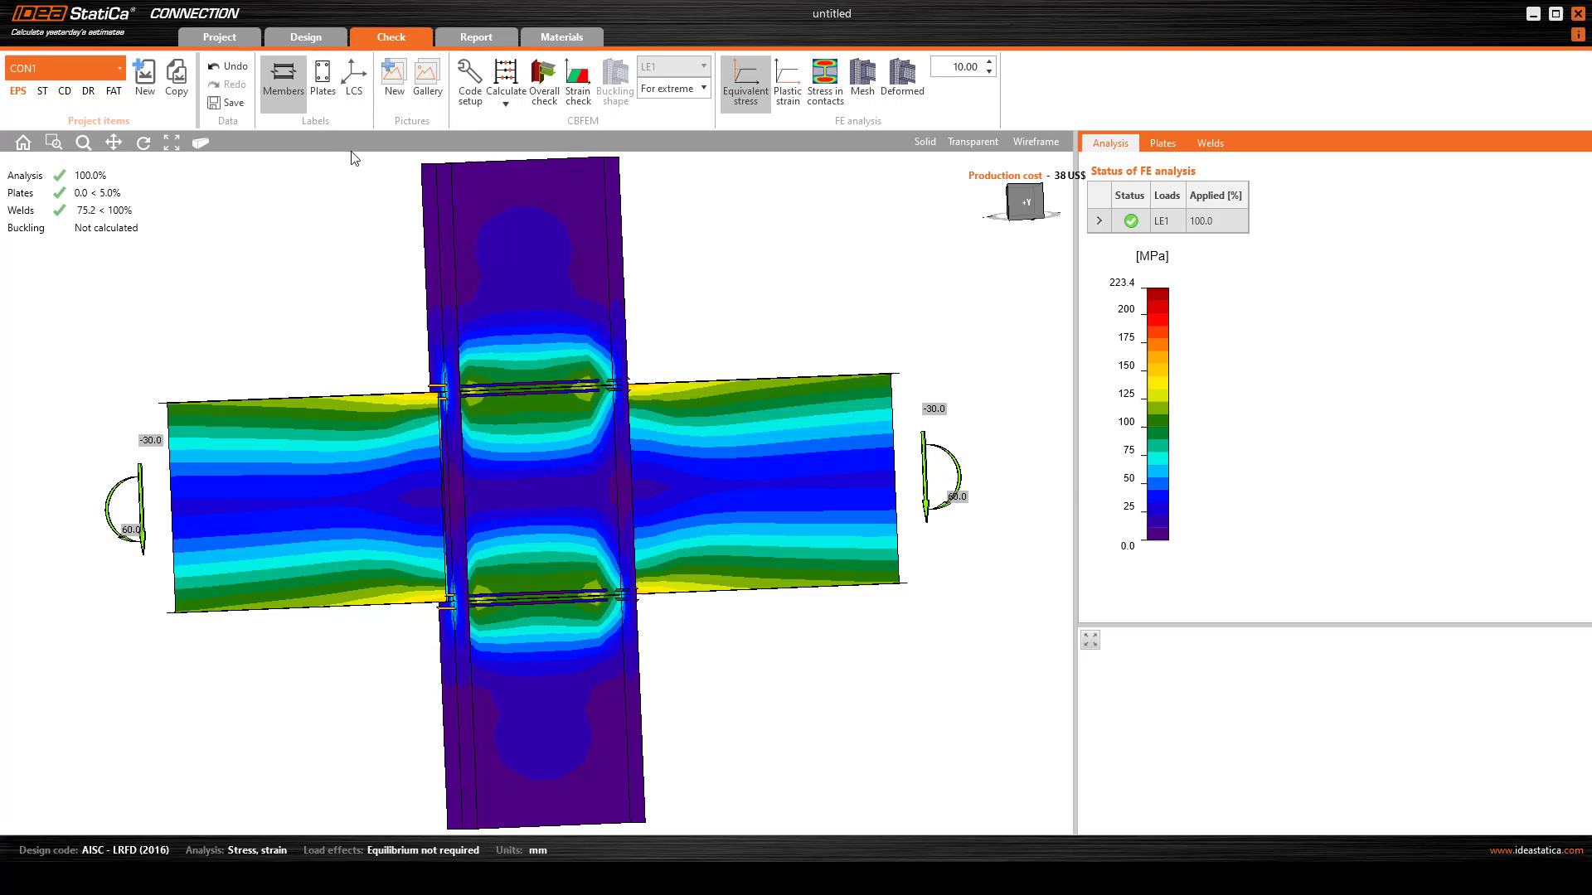
# - Rerun the joint as an ST stiffness analysis, passing with welds at 75.6%, and view it isometrically
pyautogui.click(301, 36)
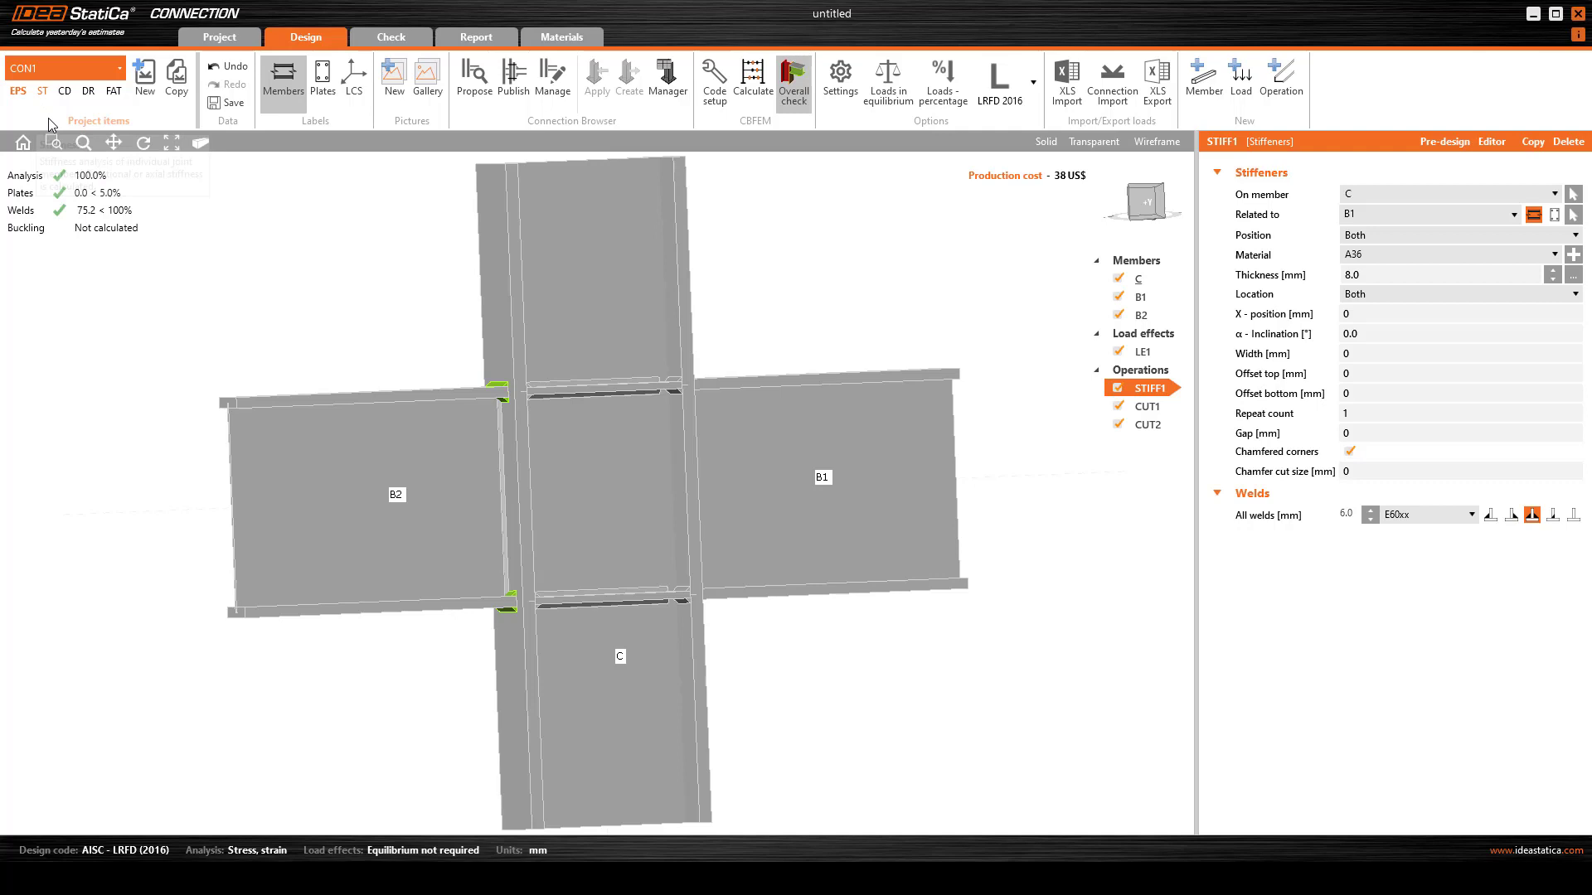
pyautogui.click(42, 91)
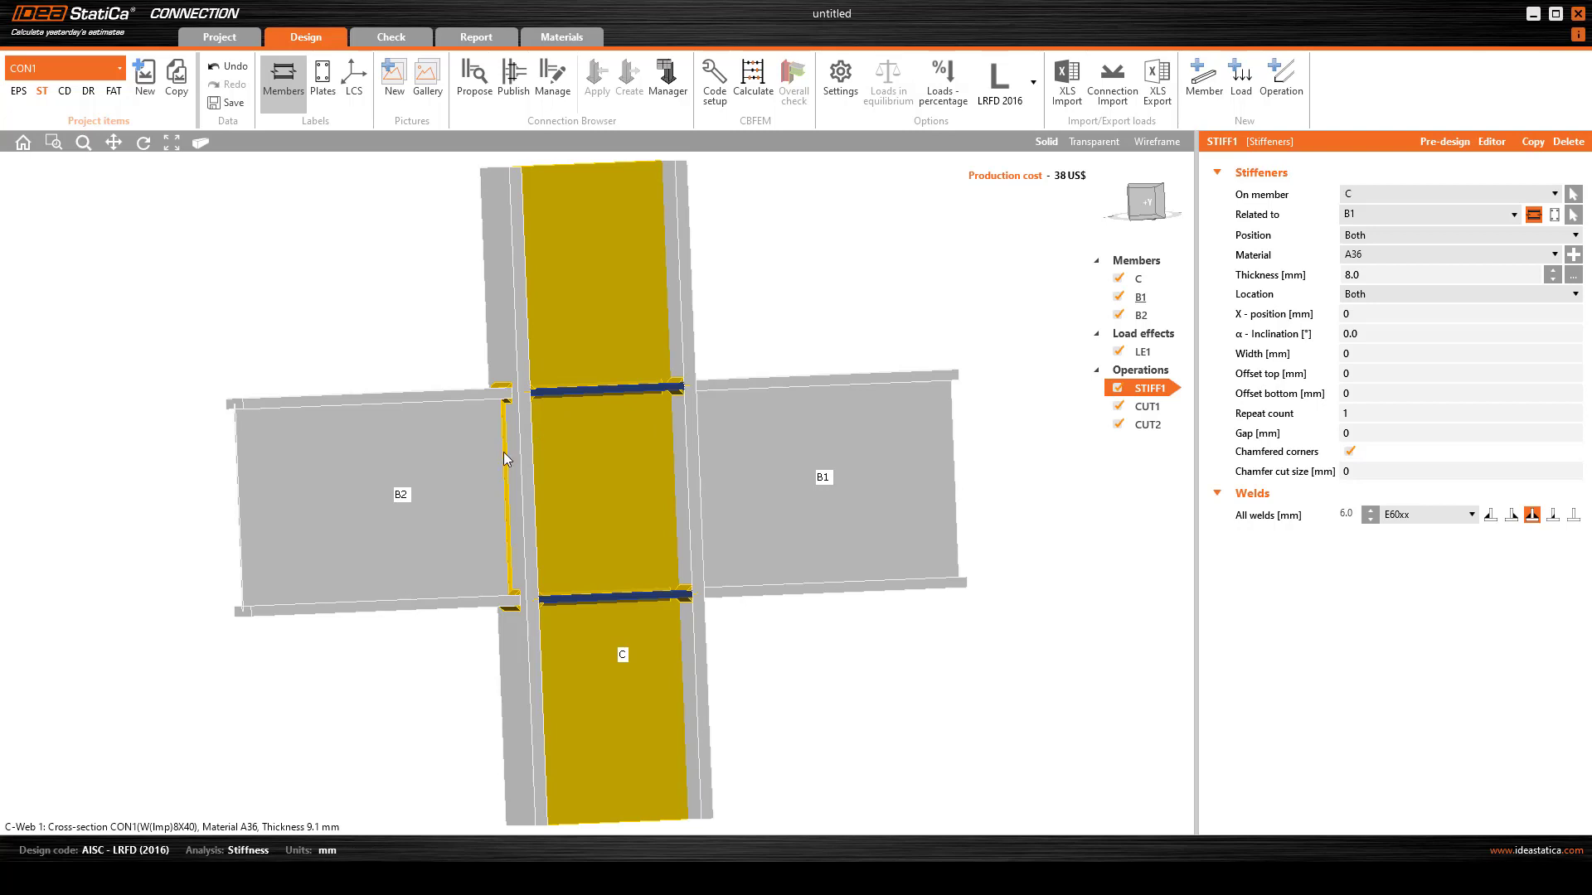
pyautogui.click(750, 83)
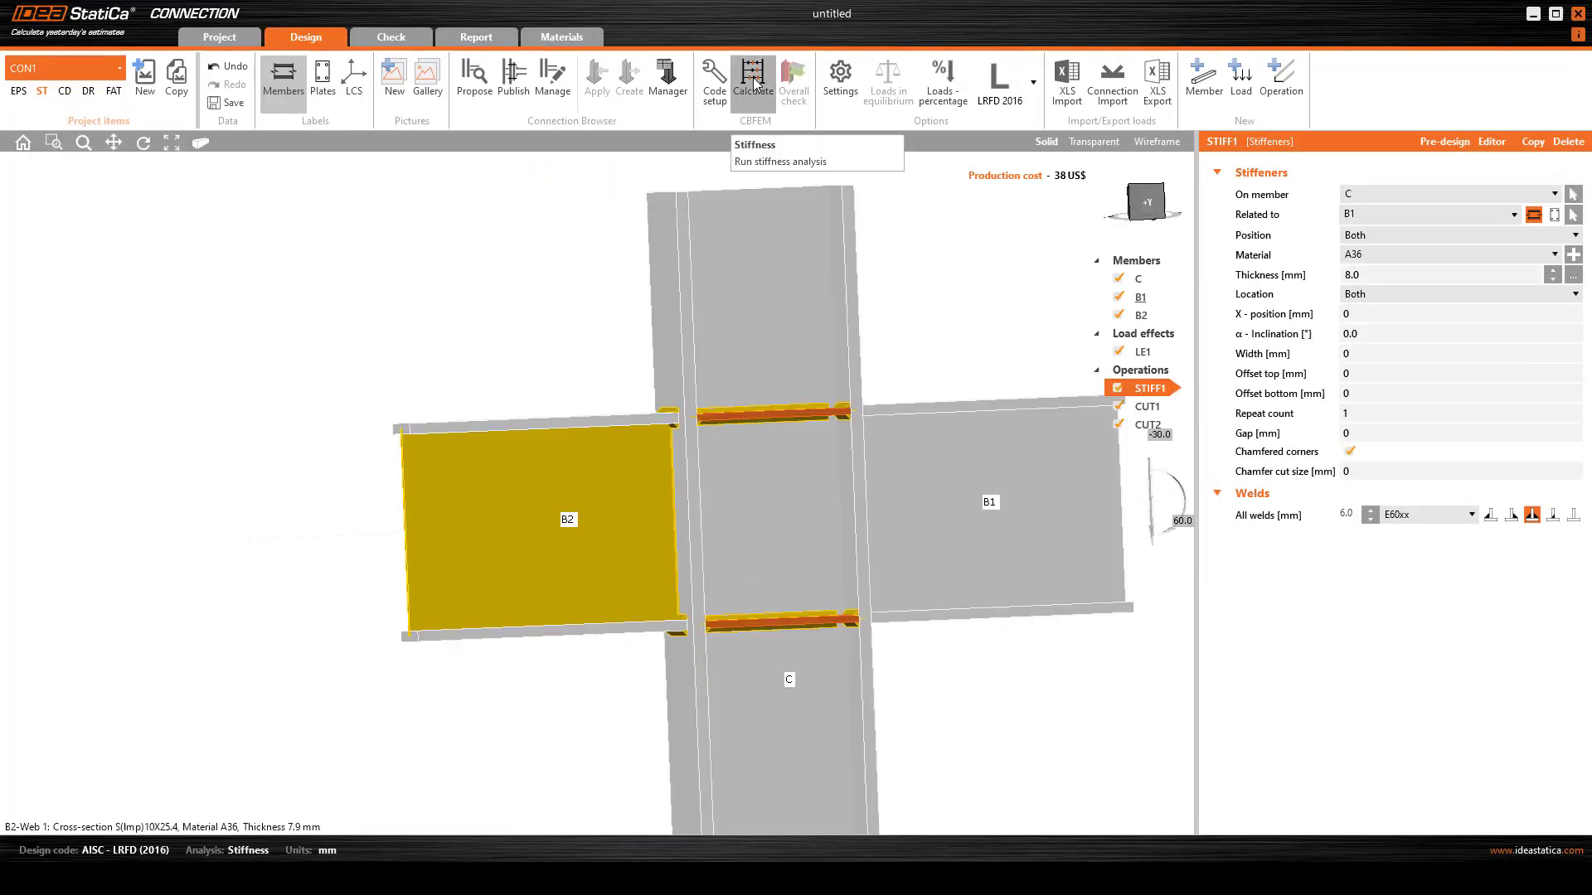
pyautogui.click(753, 83)
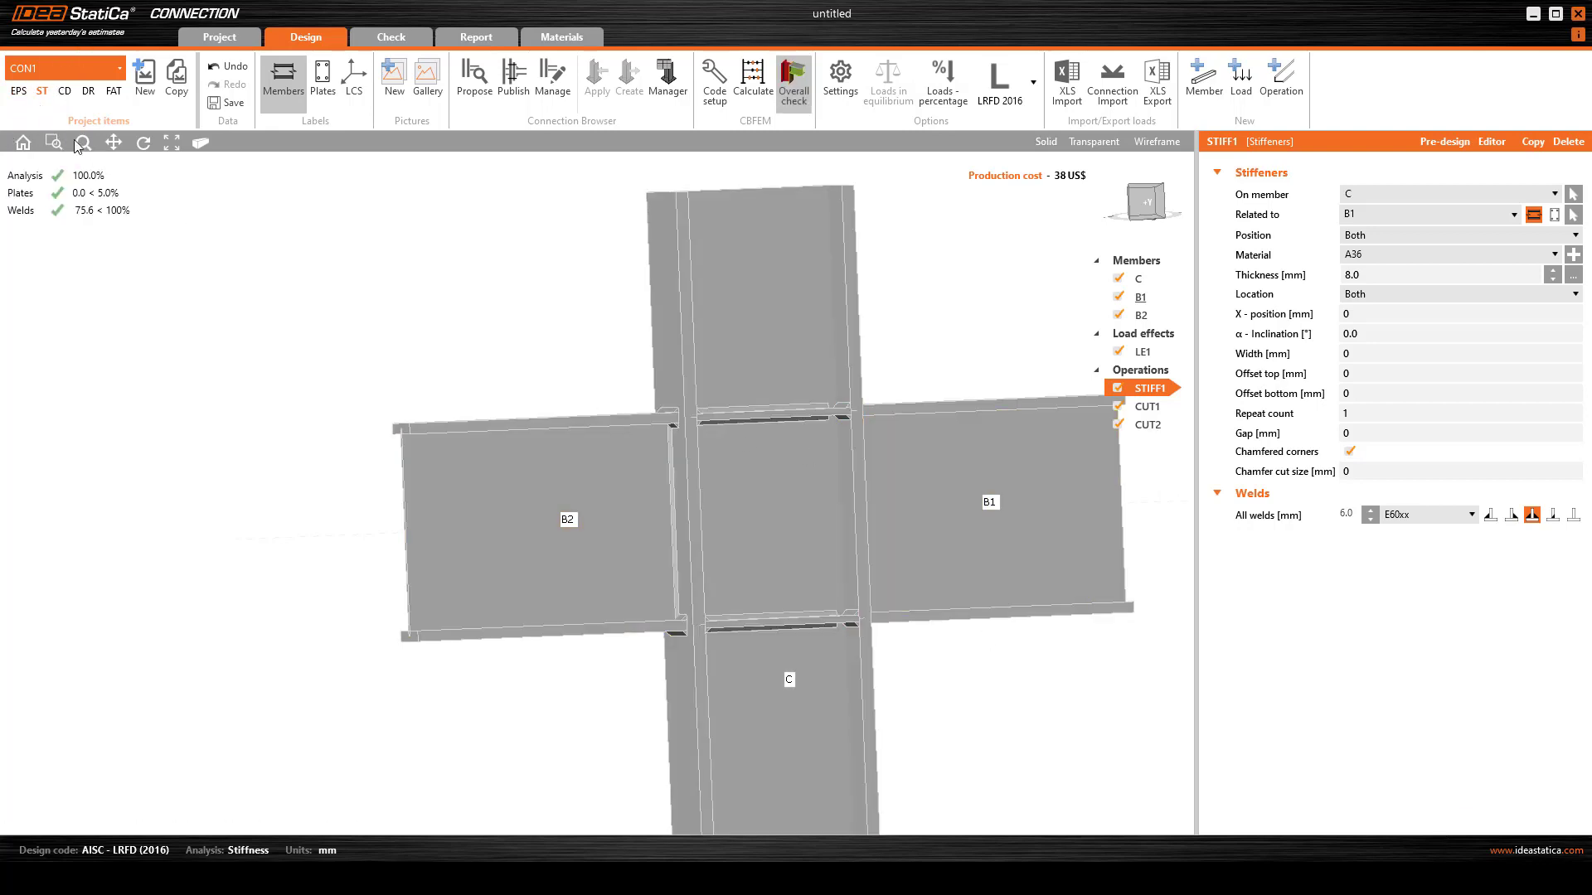
pyautogui.click(1165, 212)
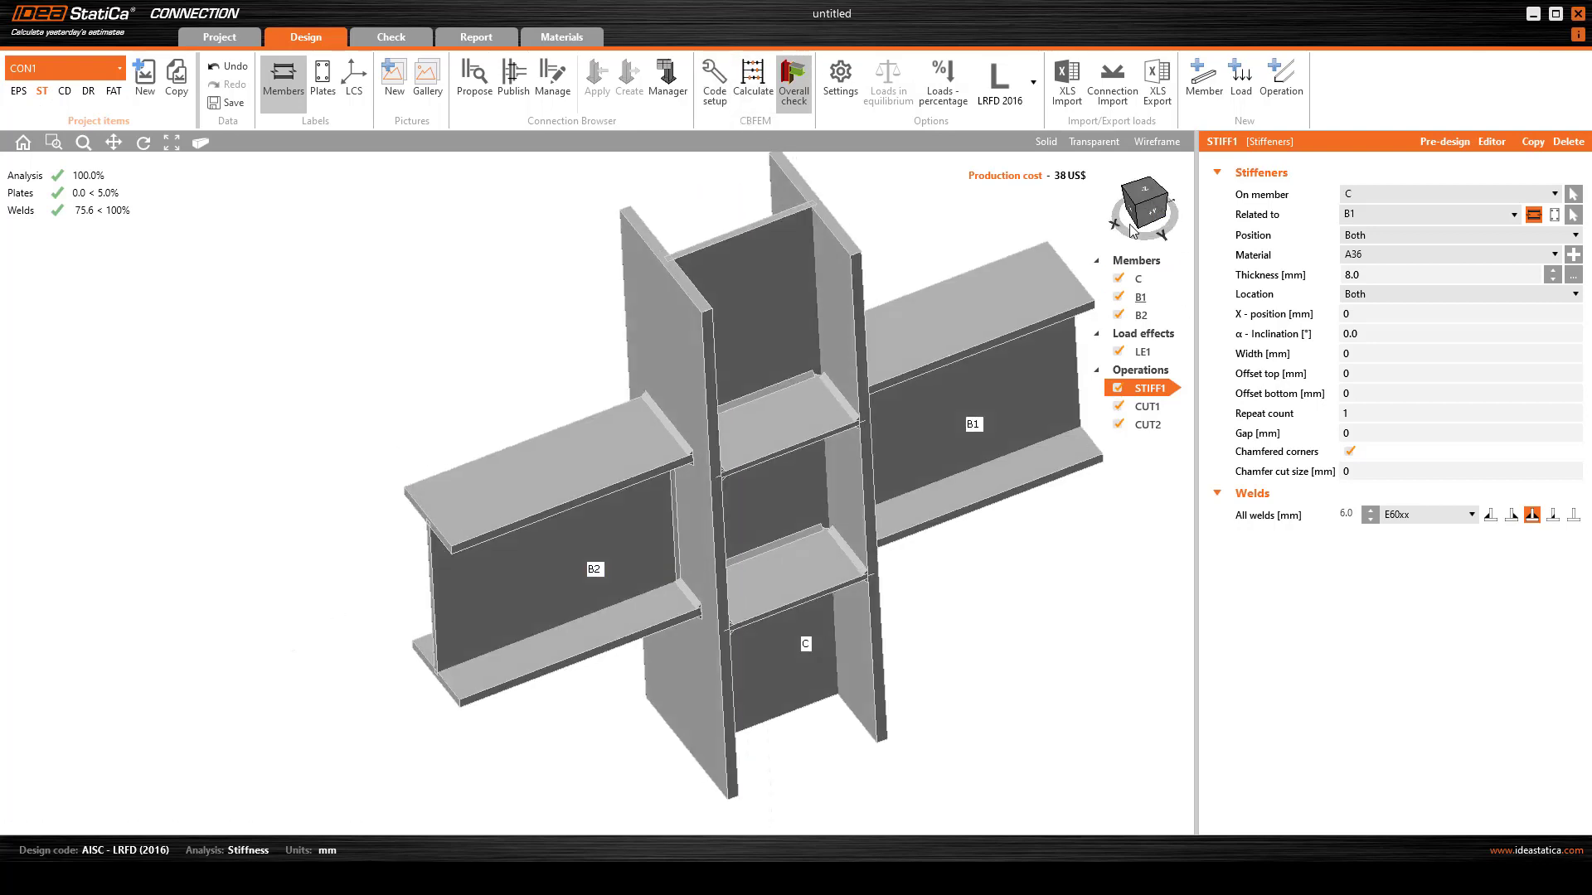
# - Show beam B1's rotational stiffness results and enlarge its My–φy diagram panel
pyautogui.scroll(-3, 269, 427)
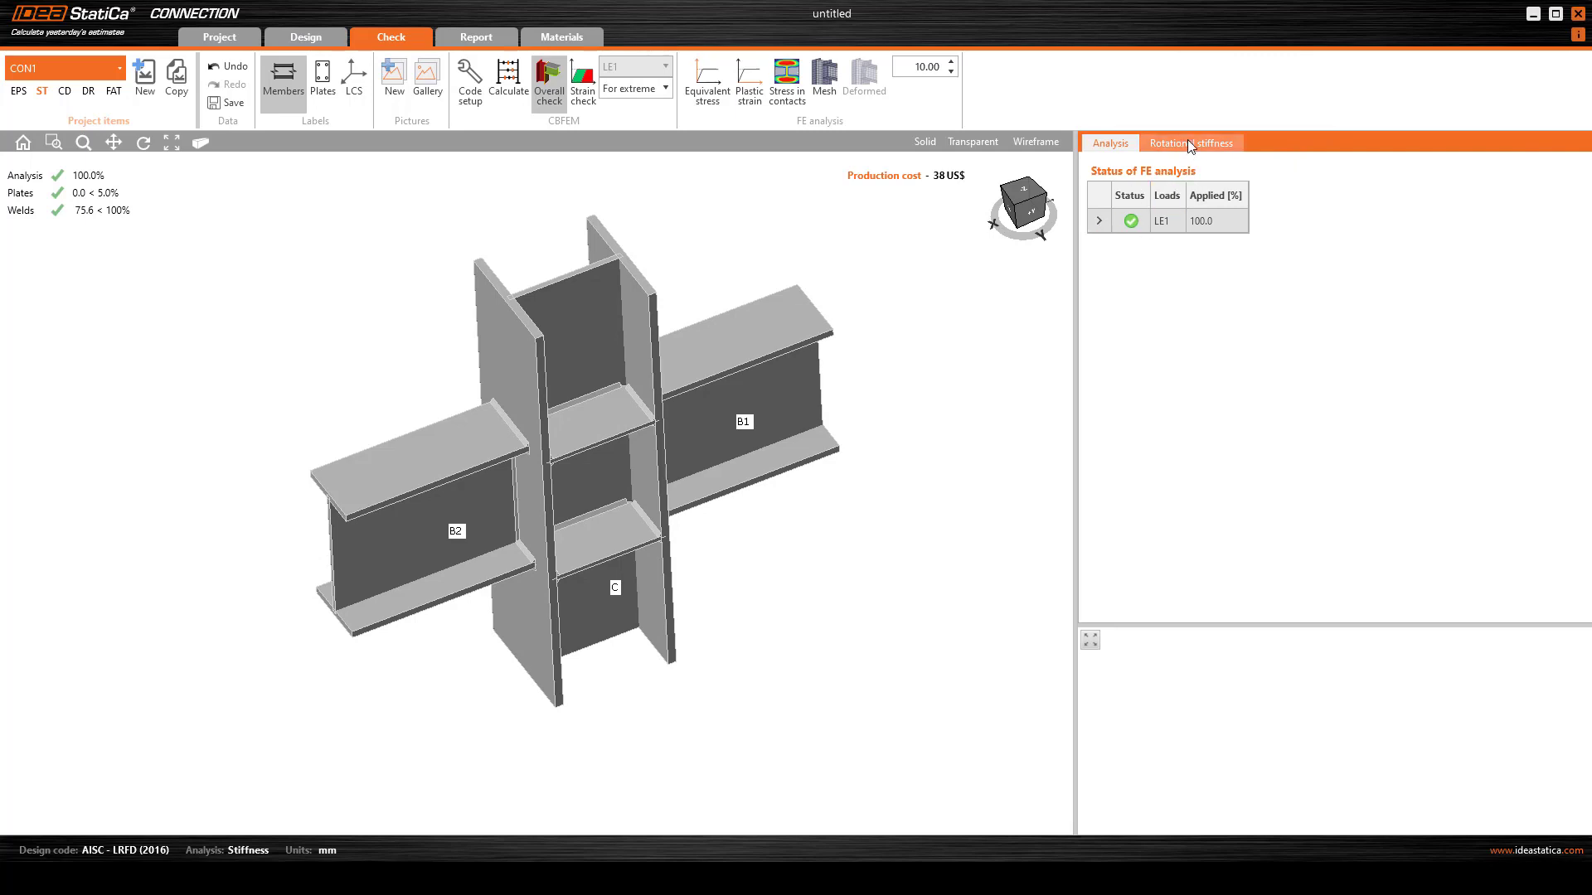
pyautogui.click(1187, 141)
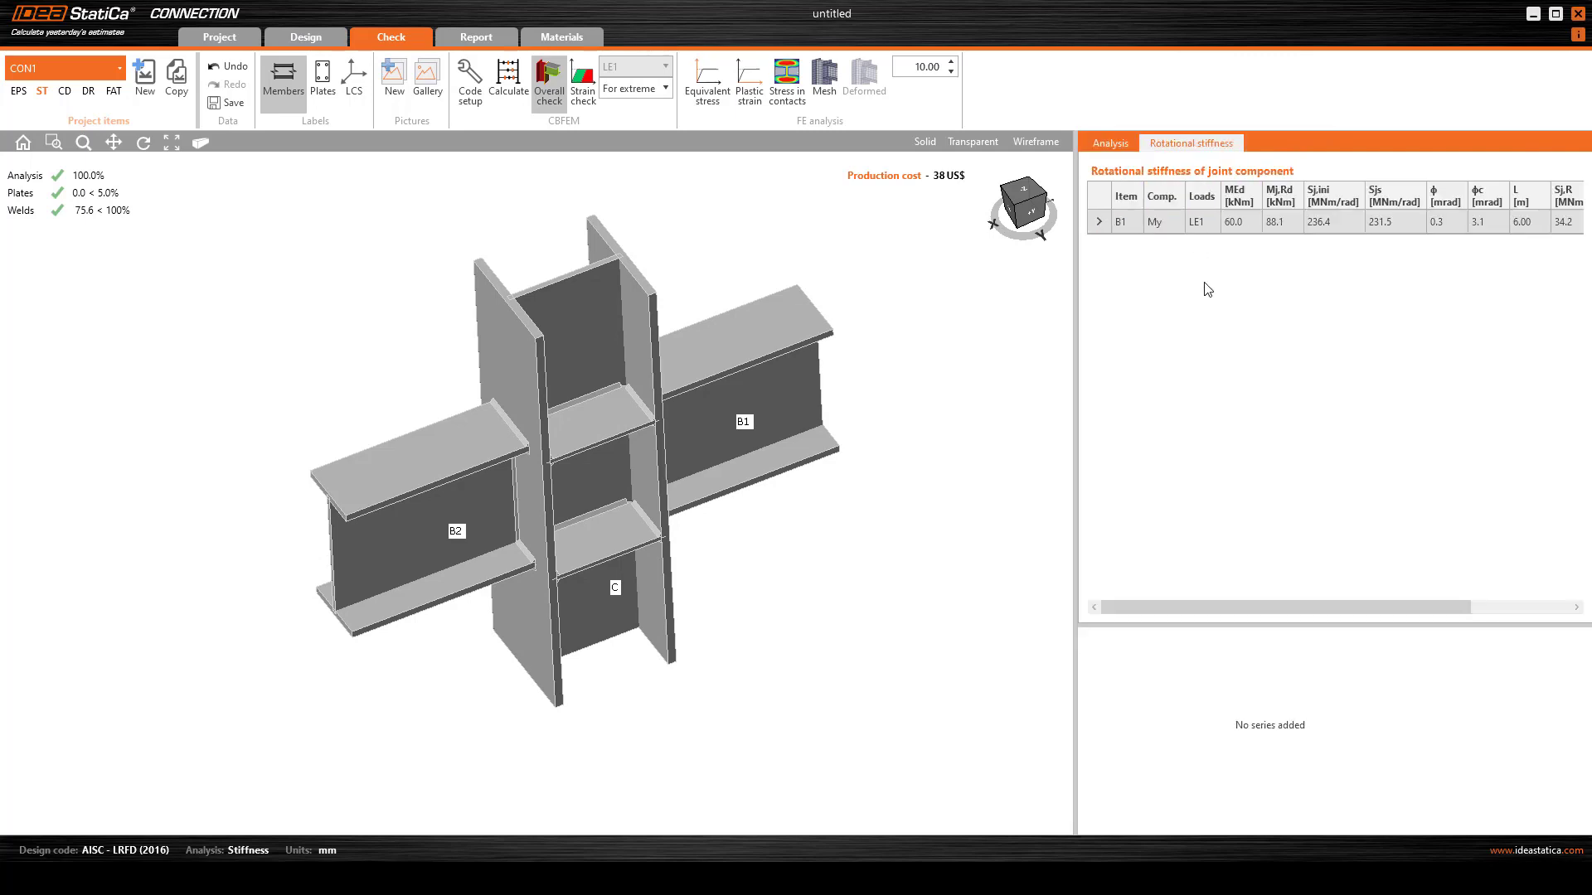
pyautogui.click(1107, 223)
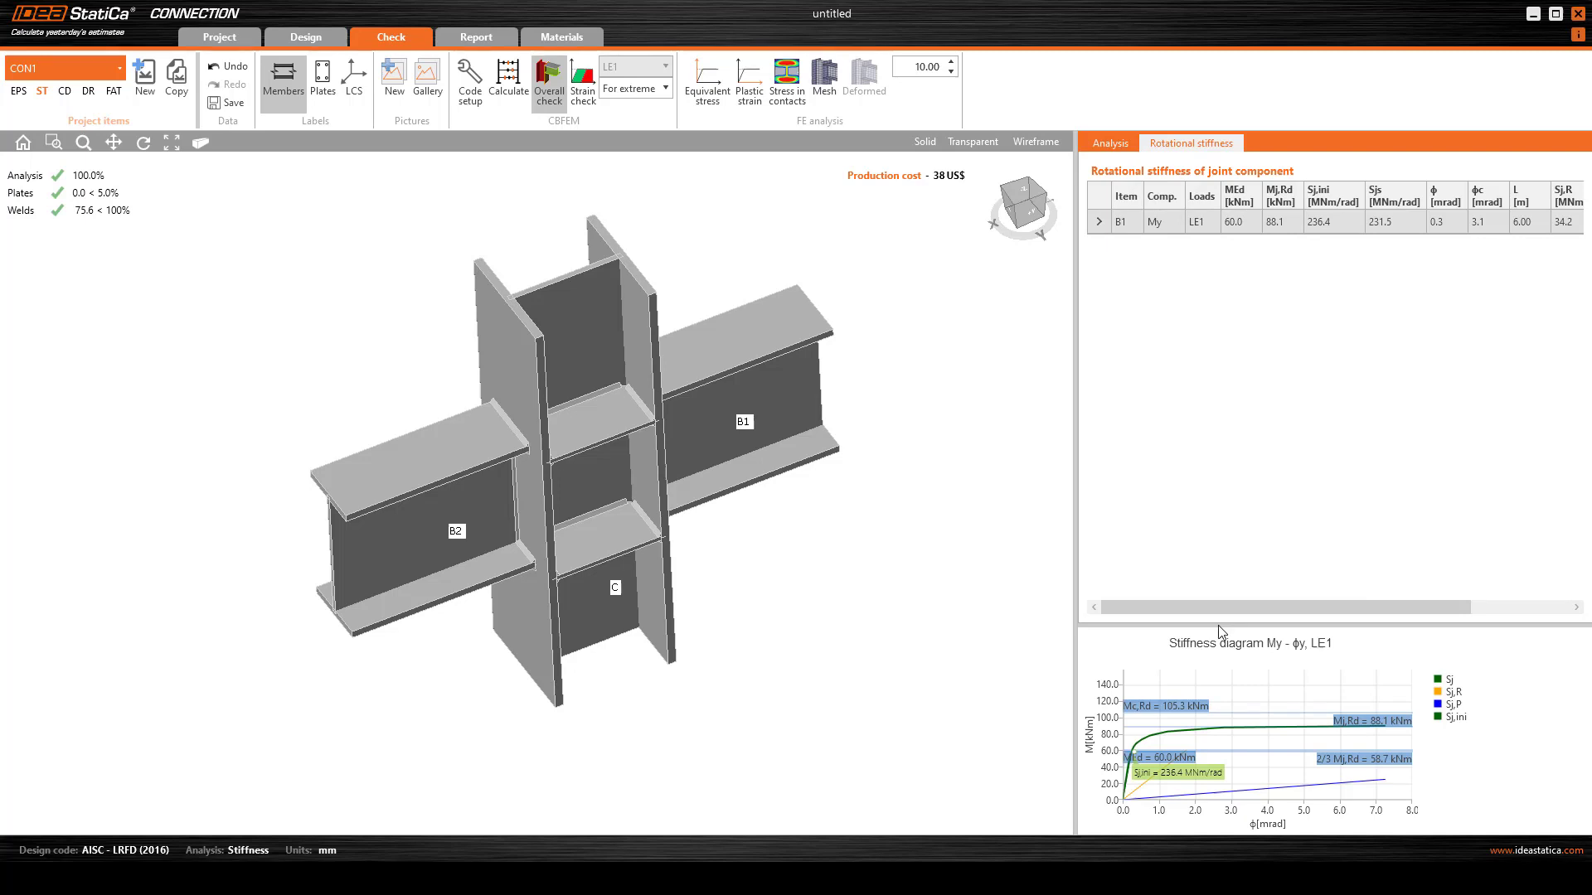
pyautogui.moveTo(1219, 631); pyautogui.dragTo(1212, 343)
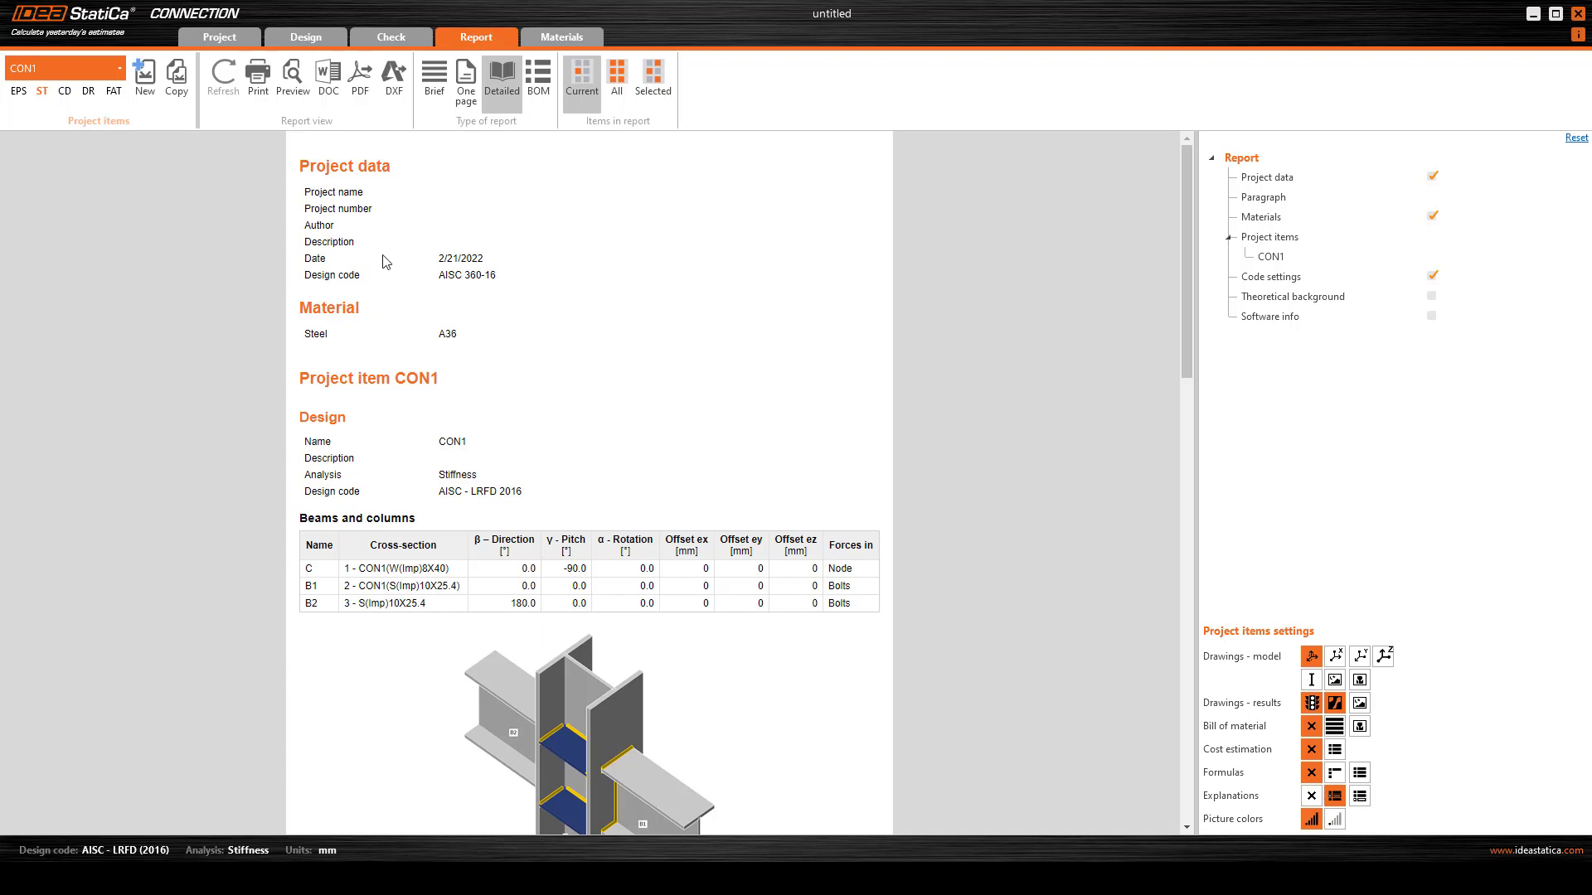
# - Scroll the report to the rotational stiffness diagram and mark the Mj,Rd bending resistance symbol
pyautogui.scroll(-3, 381, 444)
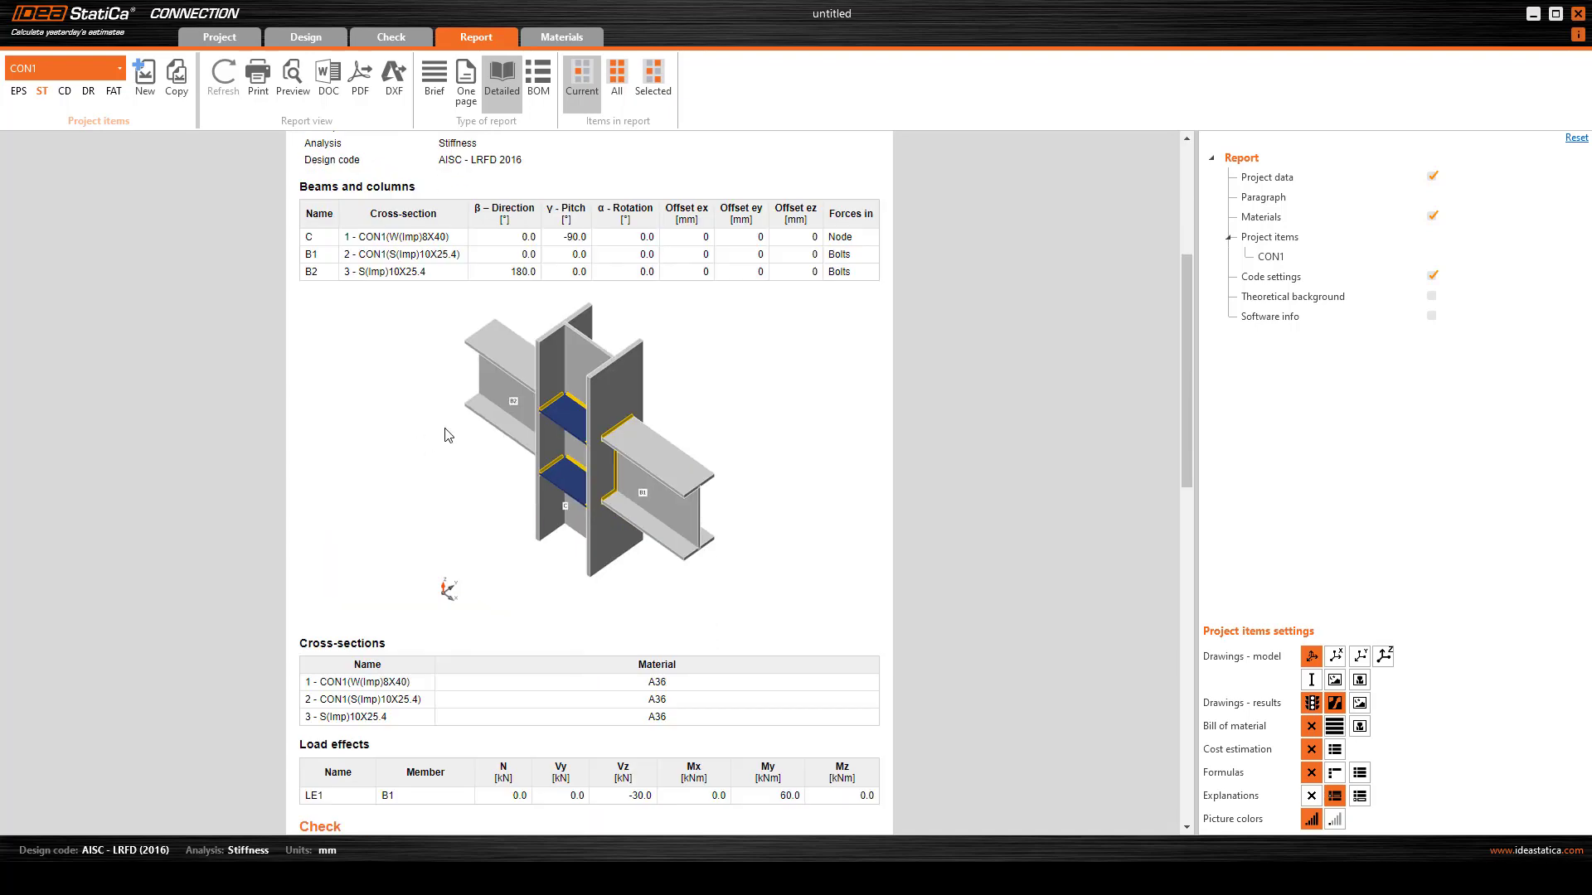
pyautogui.scroll(-5, 446, 436)
pyautogui.scroll(-6, 446, 435)
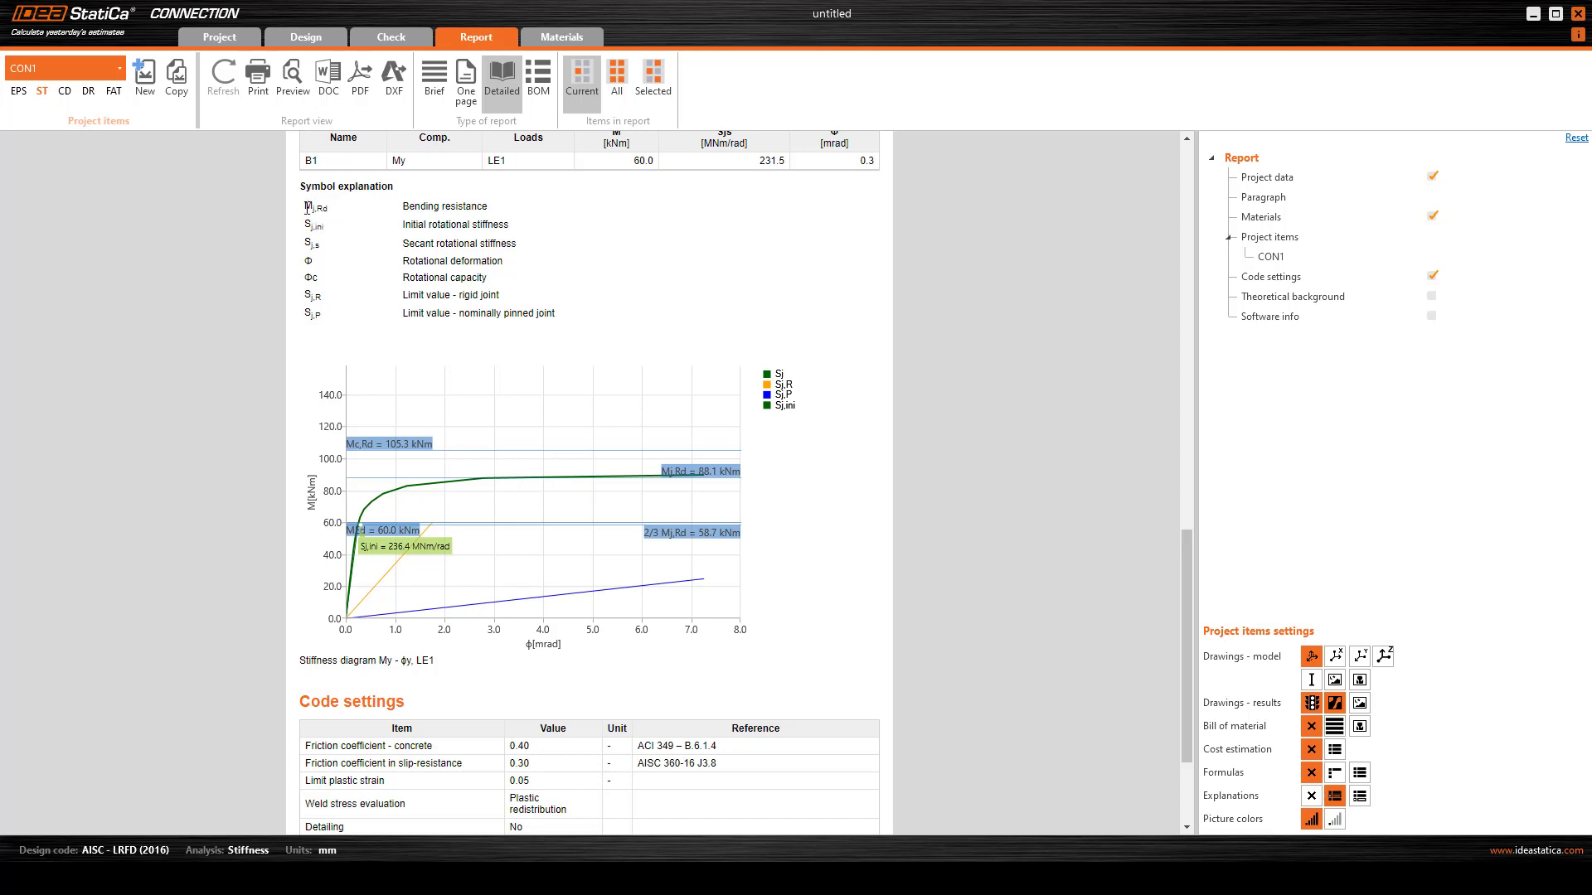
pyautogui.moveTo(308, 207); pyautogui.dragTo(374, 211)
pyautogui.click(404, 225)
# - Mark the initial and secant stiffness, rotational deformation and rigid-joint limit explanations
pyautogui.moveTo(420, 228); pyautogui.dragTo(510, 228)
pyautogui.click(522, 242)
pyautogui.moveTo(403, 243); pyautogui.dragTo(579, 268)
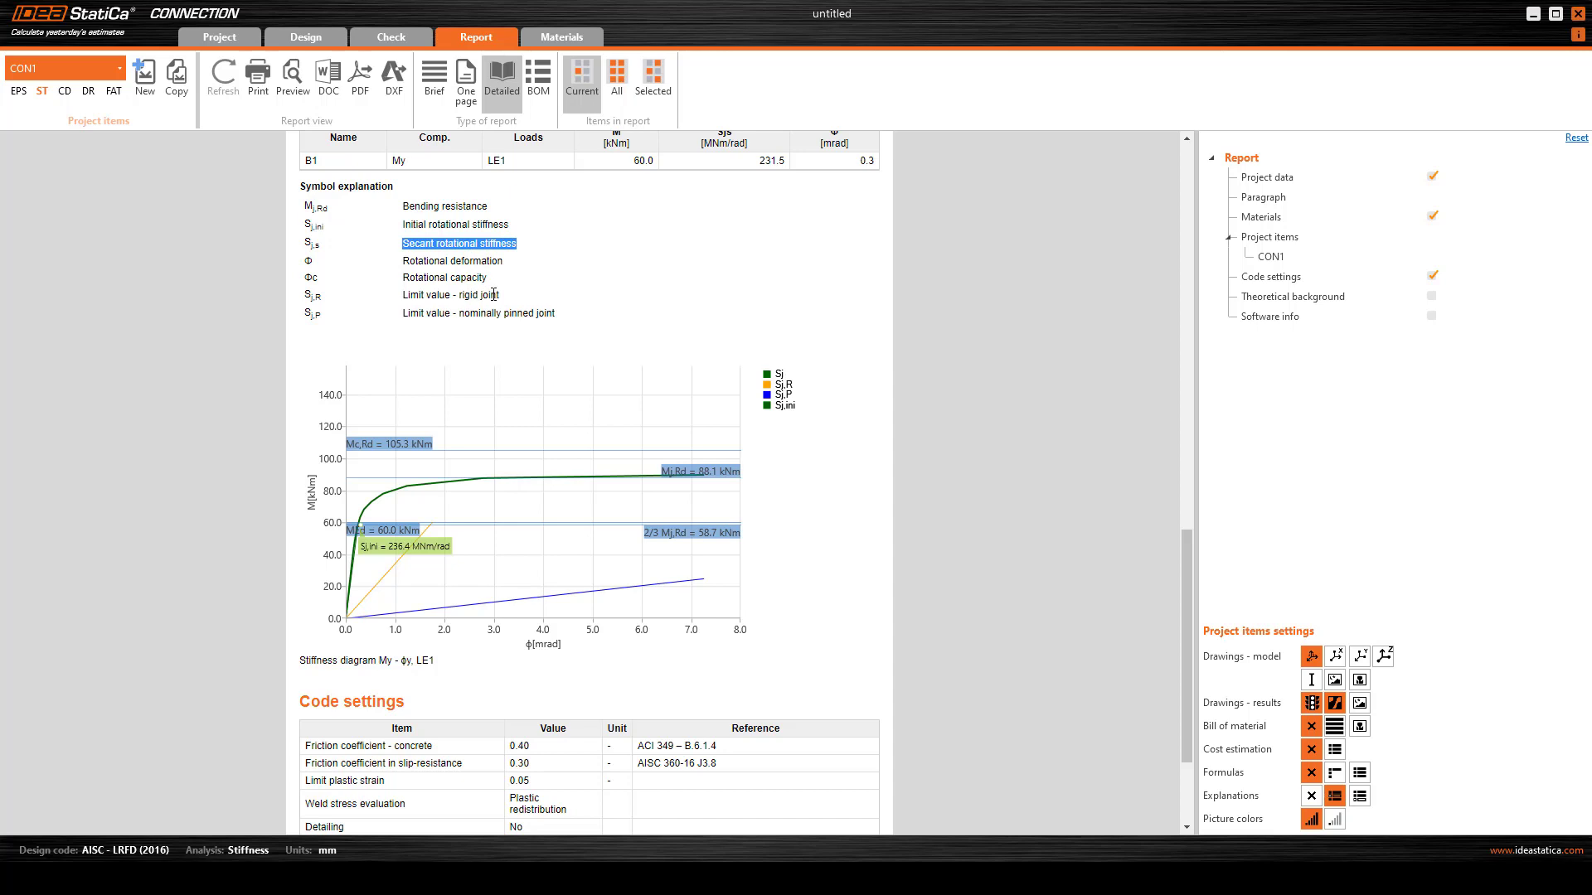
pyautogui.moveTo(403, 262); pyautogui.dragTo(465, 261)
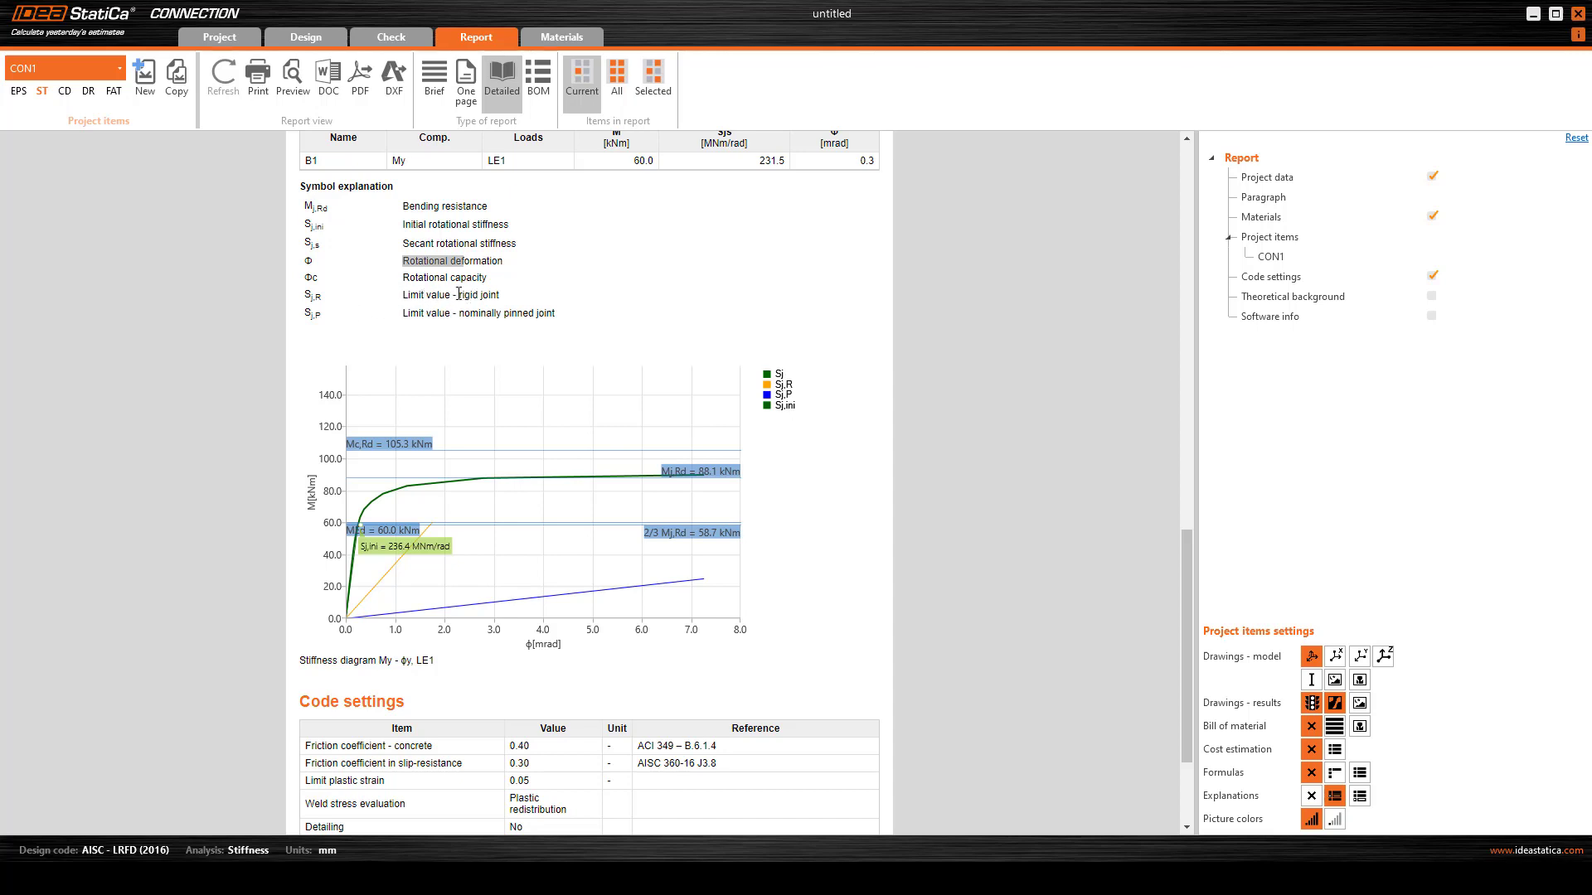
pyautogui.moveTo(454, 296); pyautogui.dragTo(508, 301)
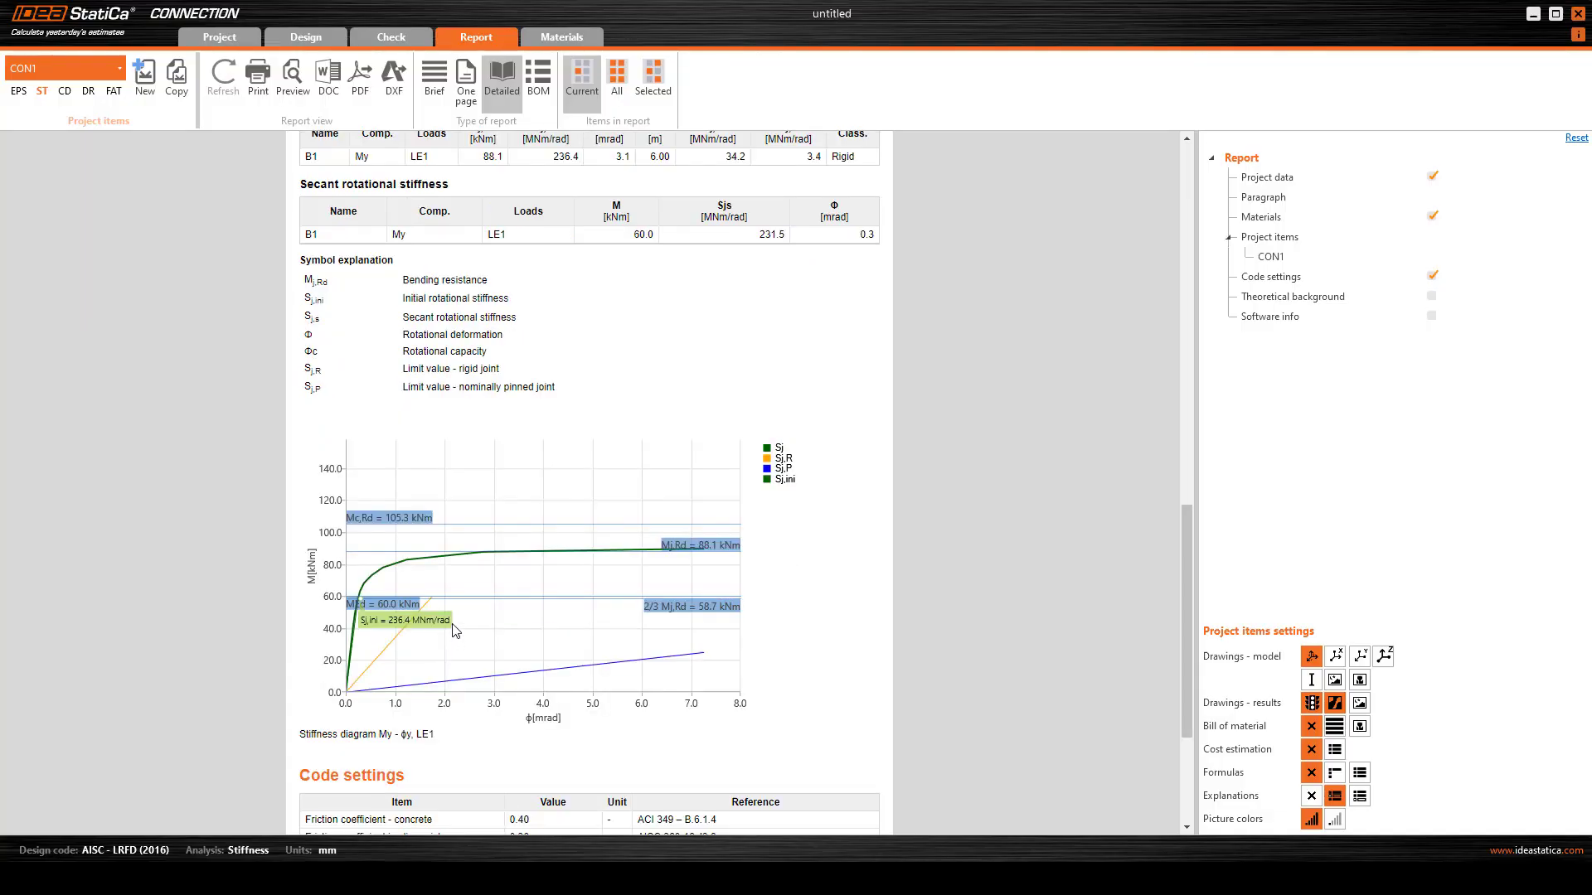
pyautogui.scroll(-3, 454, 630)
pyautogui.scroll(15, 454, 629)
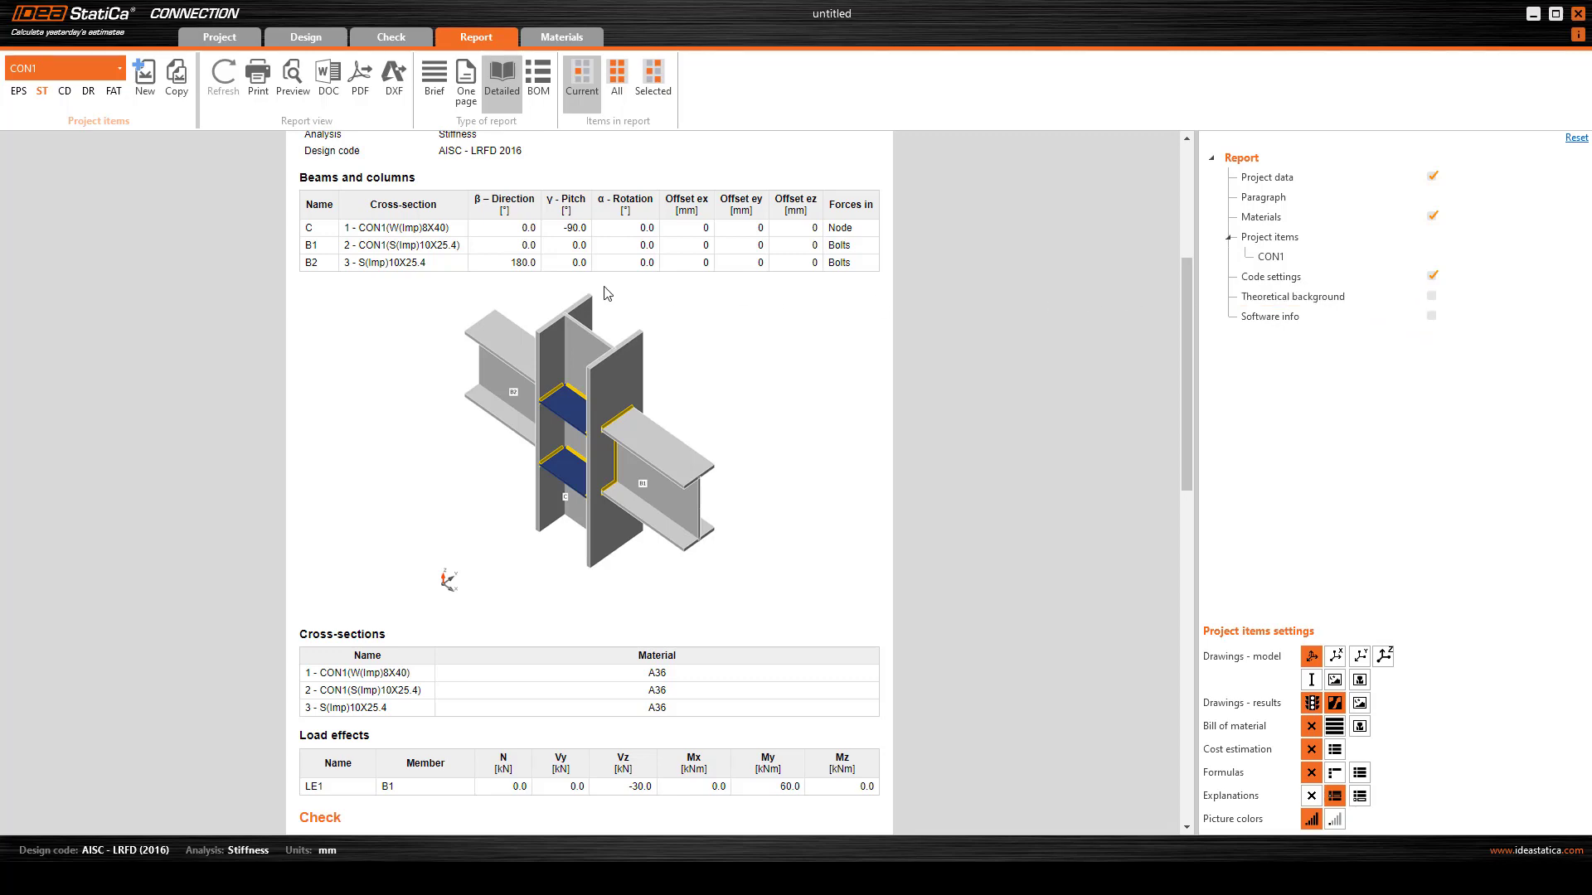
pyautogui.scroll(4, 580, 520)
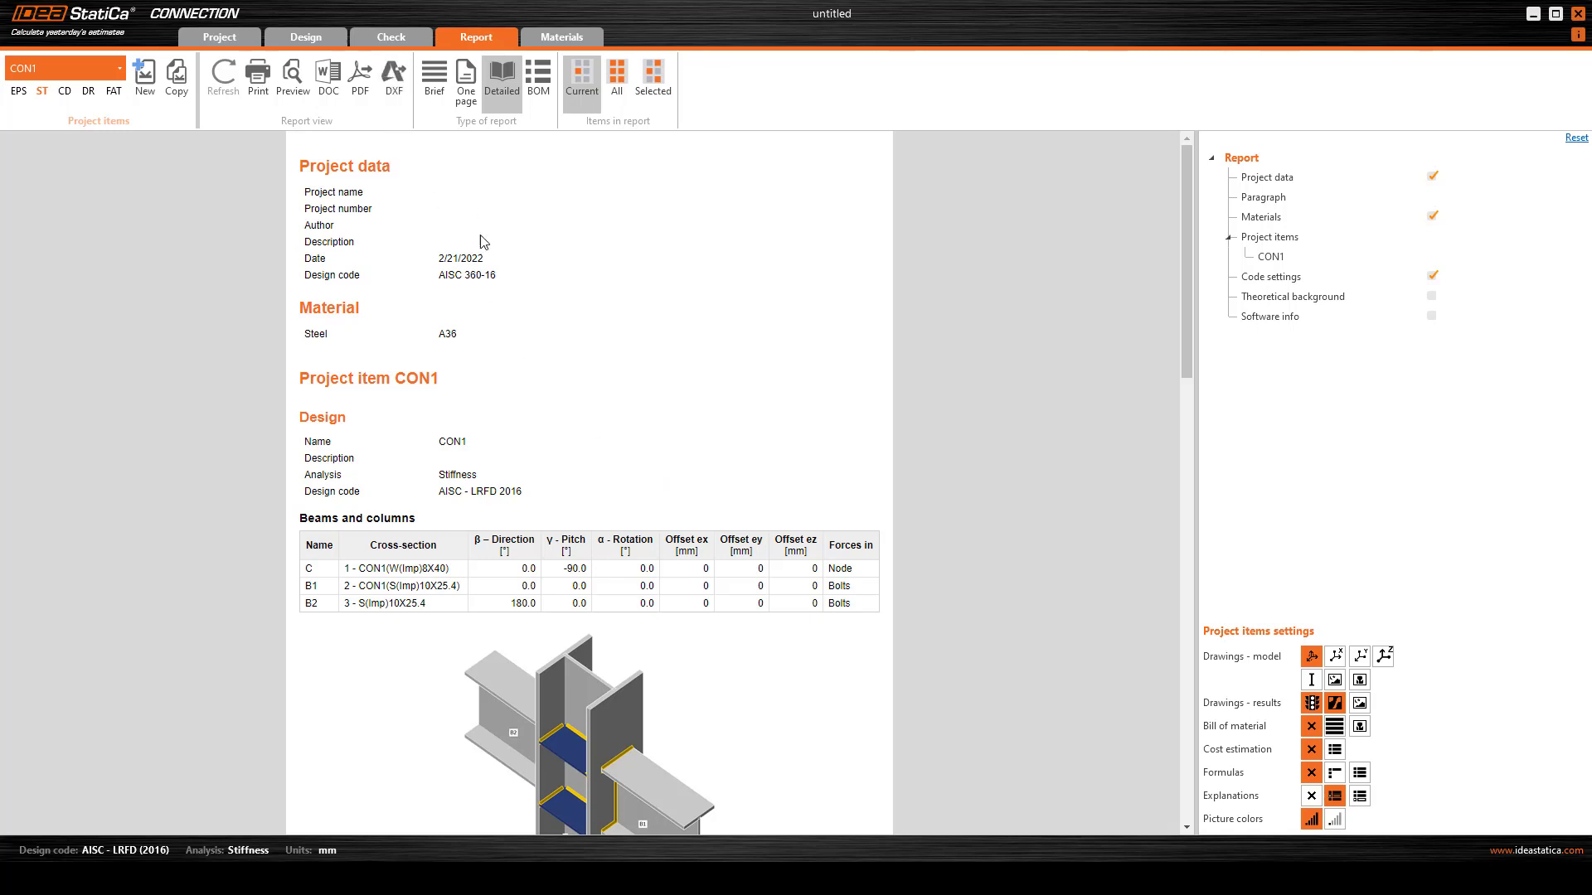
pyautogui.scroll(-3, 638, 609)
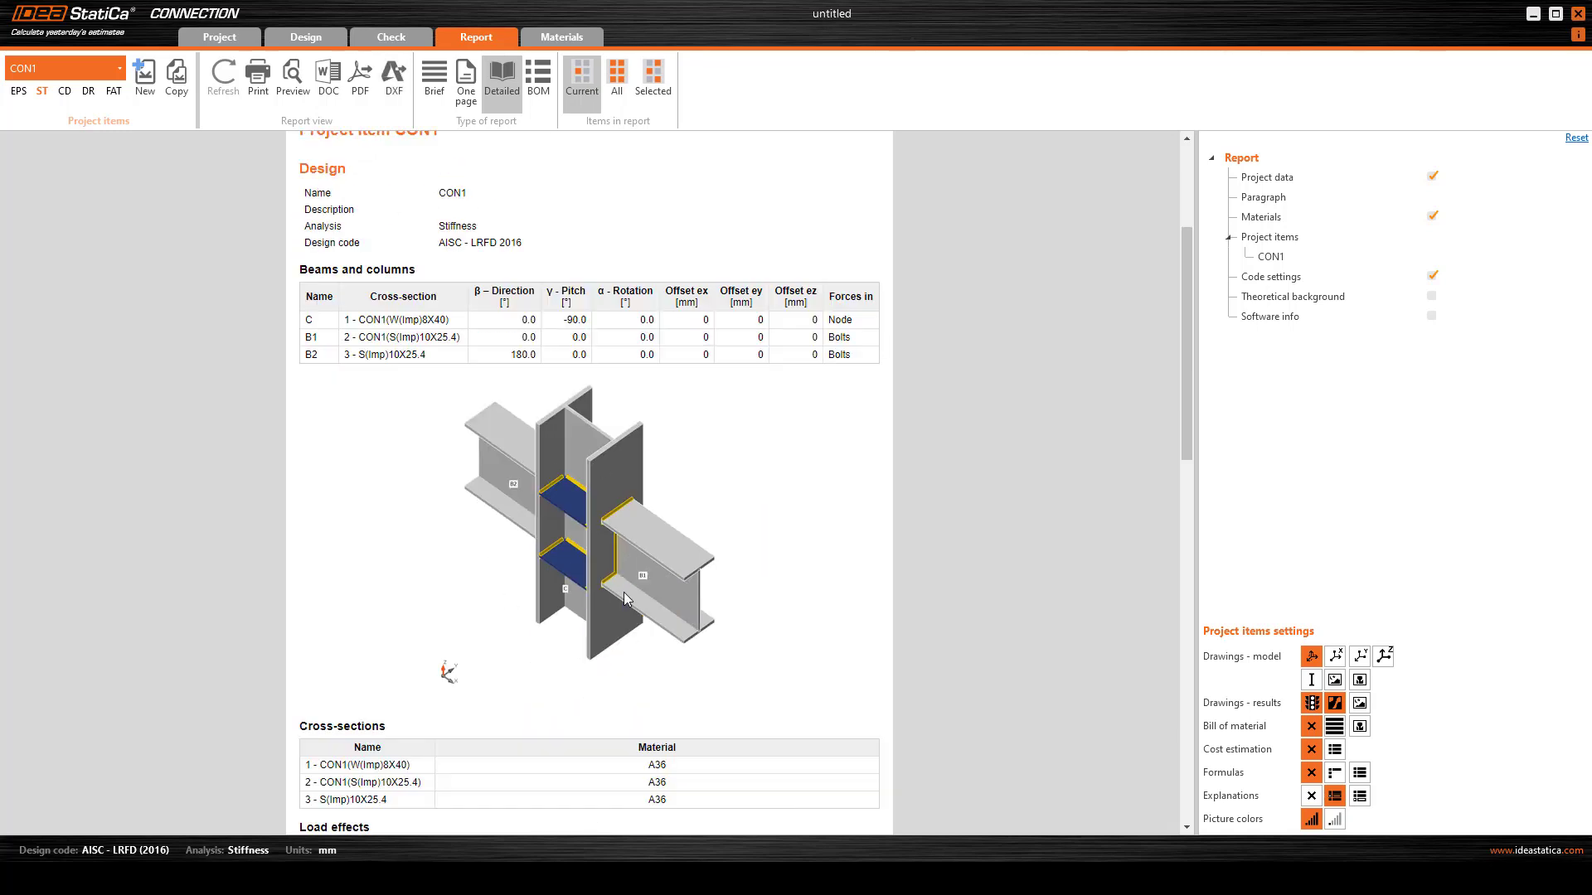